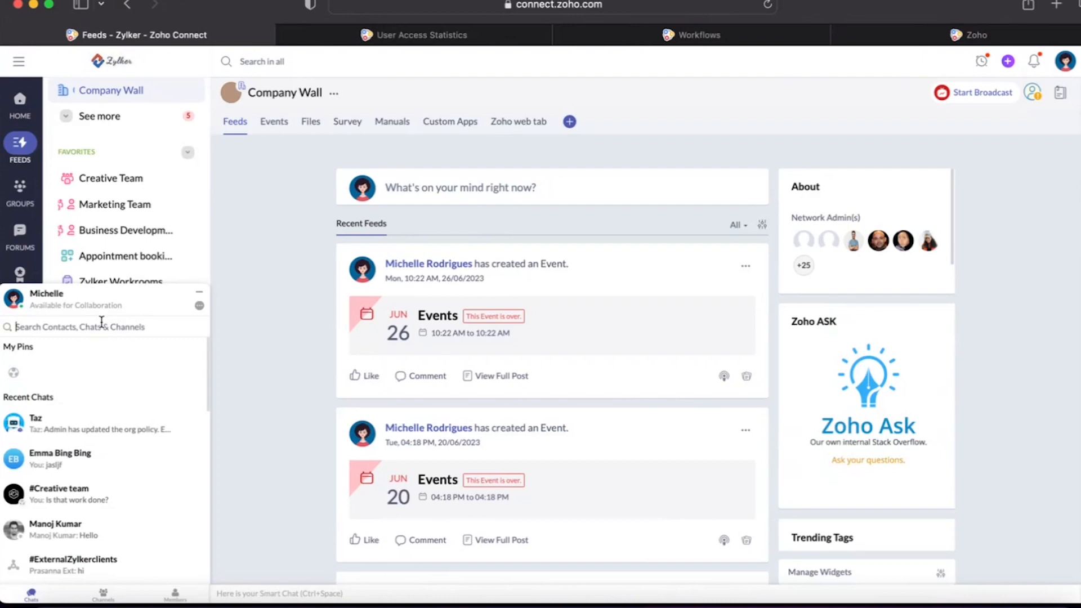
Close the chat list and view the channels list and the company files.
{"action": "left_click", "coordinate": [200, 293]}
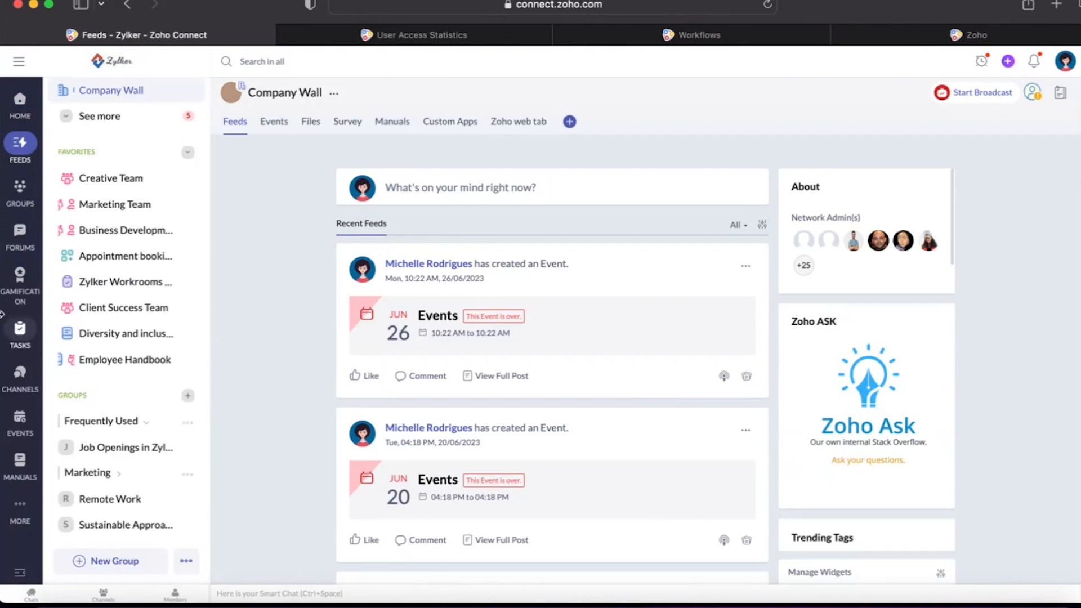
{"action": "left_click", "coordinate": [19, 377]}
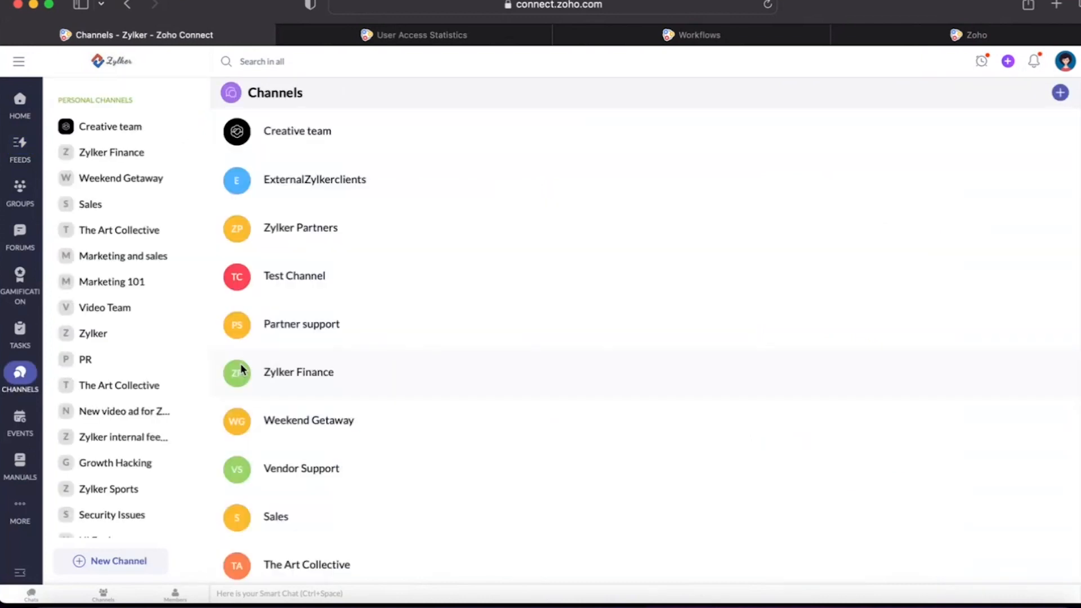
{"action": "left_click", "coordinate": [19, 527]}
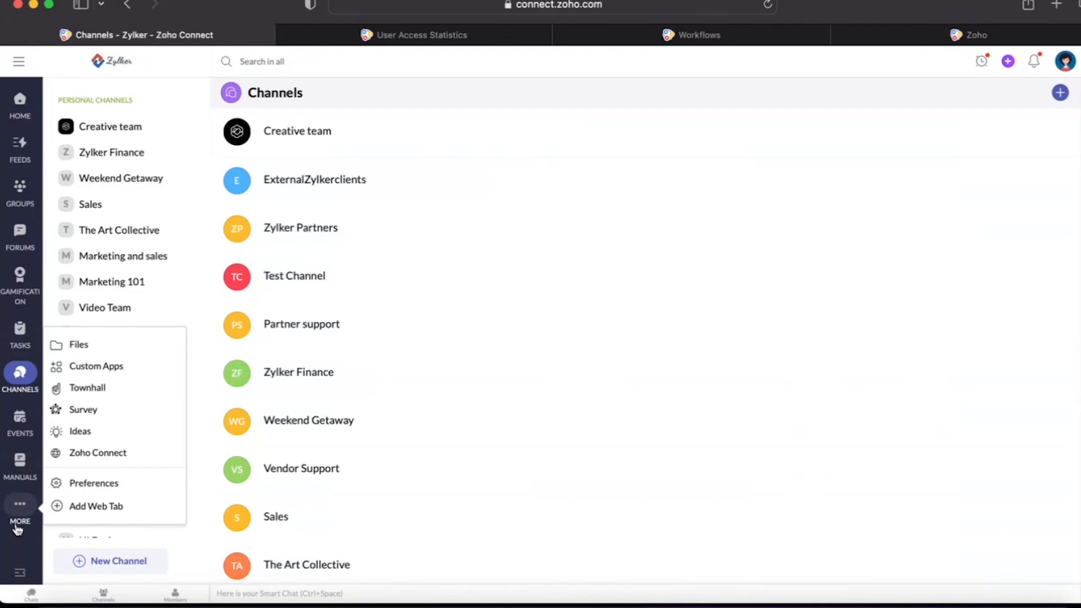
{"action": "scroll", "coordinate": [74, 169], "scroll_direction": "up", "scroll_amount": 1}
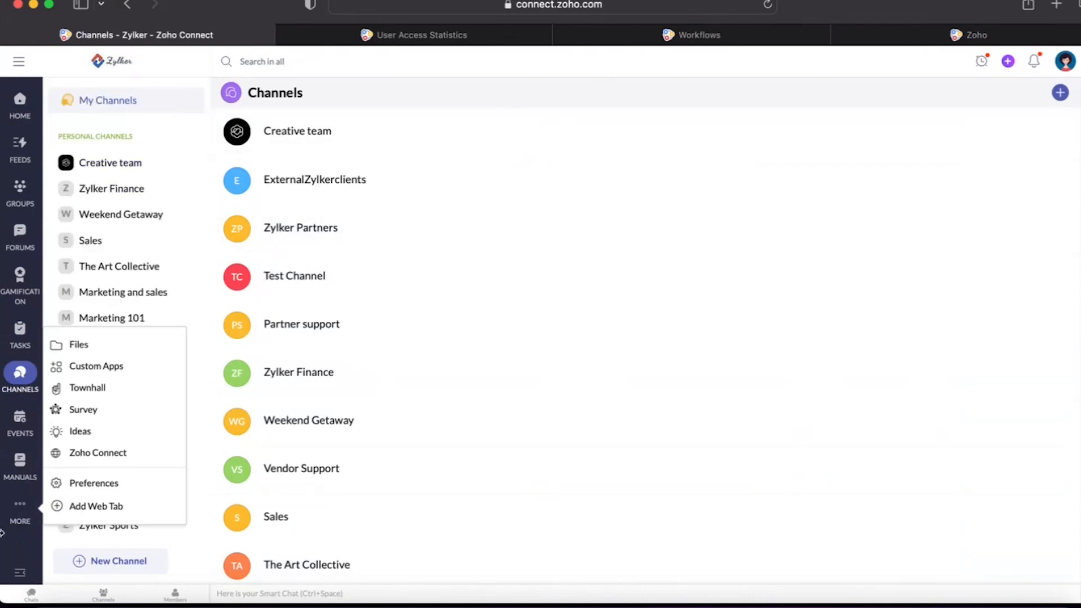
{"action": "left_click", "coordinate": [82, 345]}
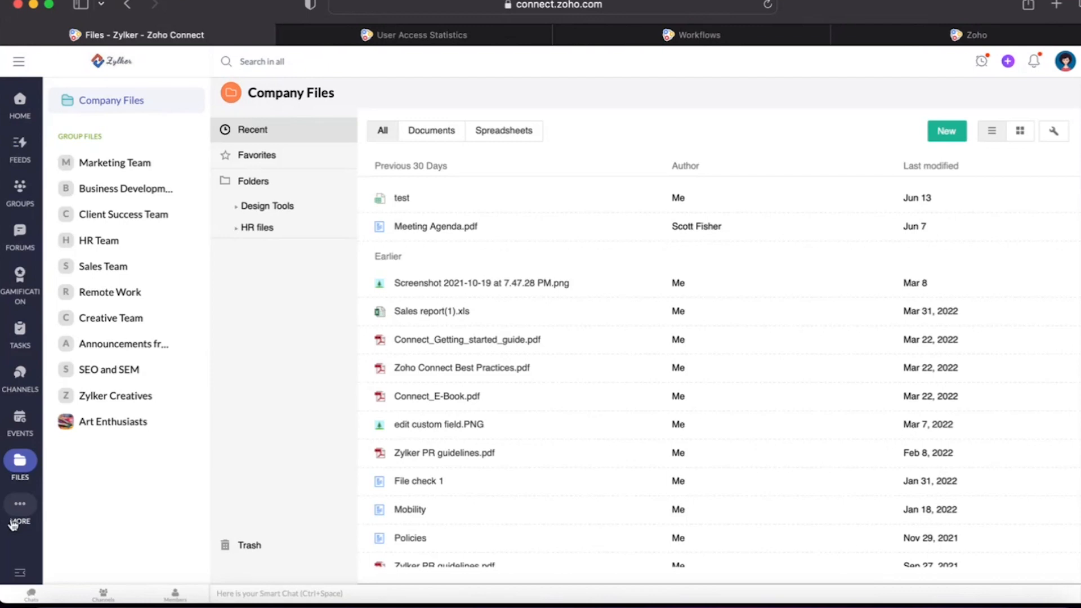
Create a task board from scratch named HR Operations, without a description, group association or members.
{"action": "left_click", "coordinate": [19, 329]}
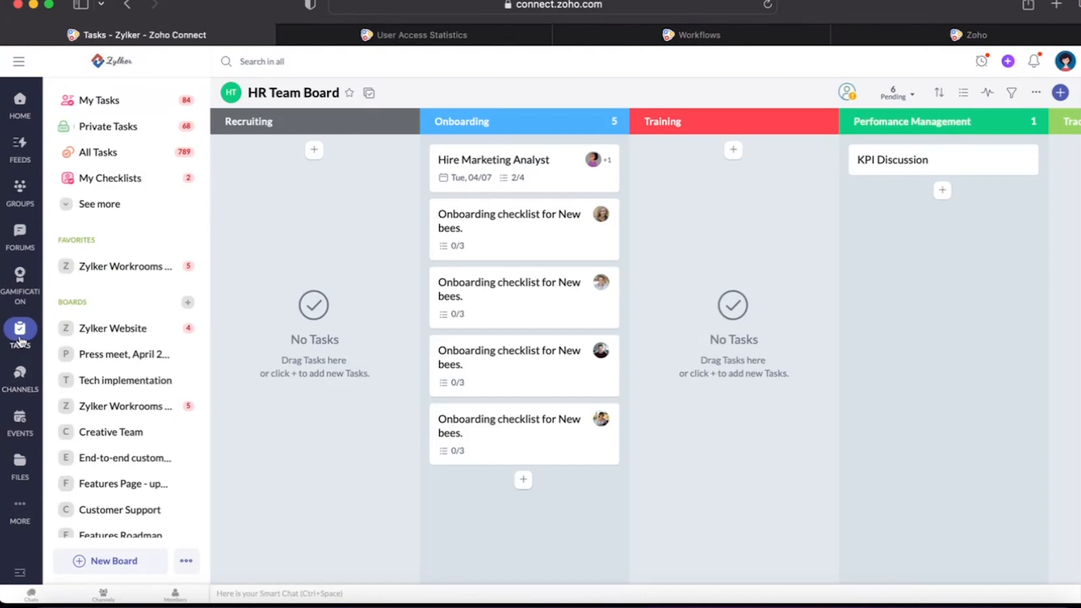
{"action": "left_click", "coordinate": [97, 561]}
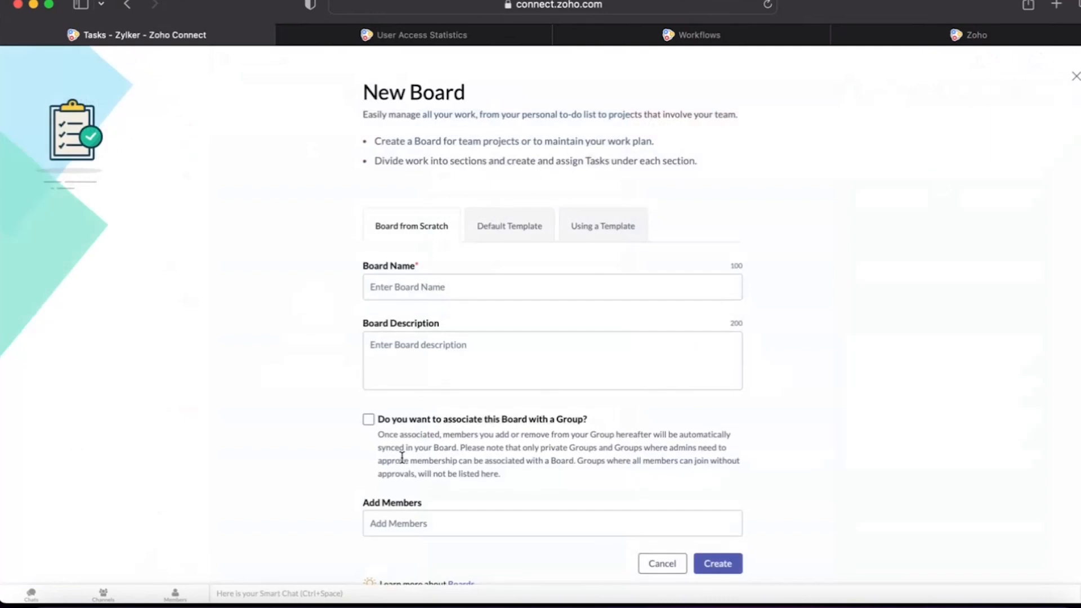
{"action": "left_click", "coordinate": [488, 282]}
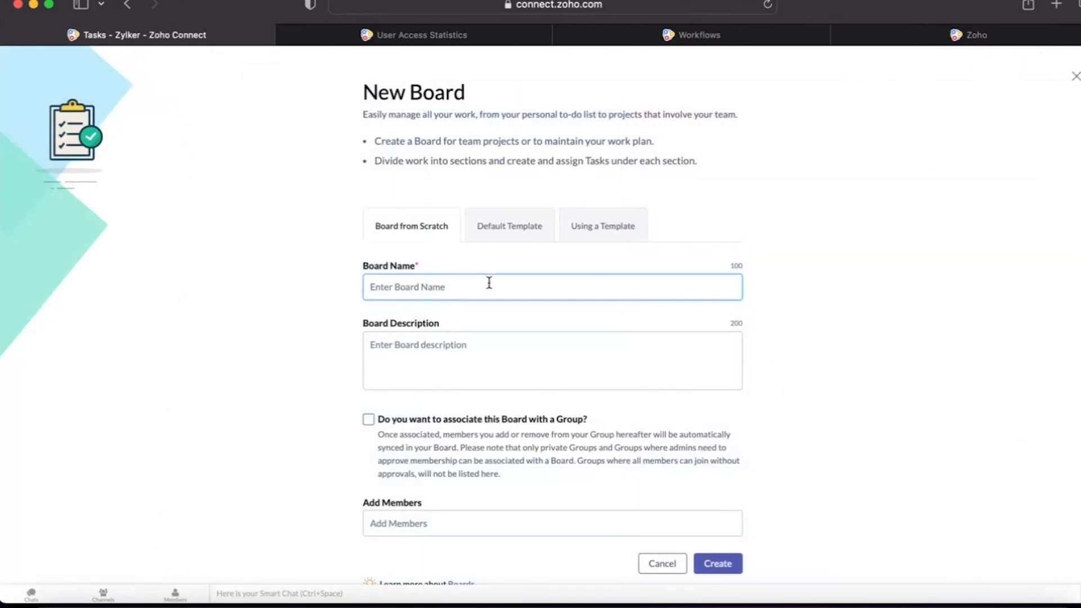
{"action": "type", "text": "HR Operations"}
{"action": "key", "text": "Tab"}
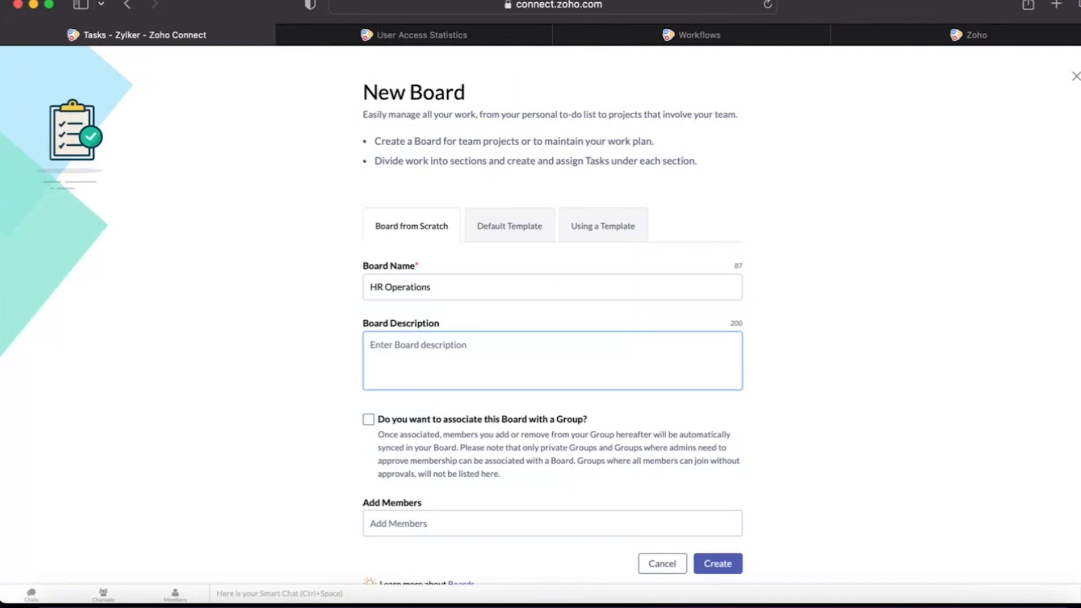
{"action": "scroll", "coordinate": [566, 360], "scroll_direction": "down", "scroll_amount": 1}
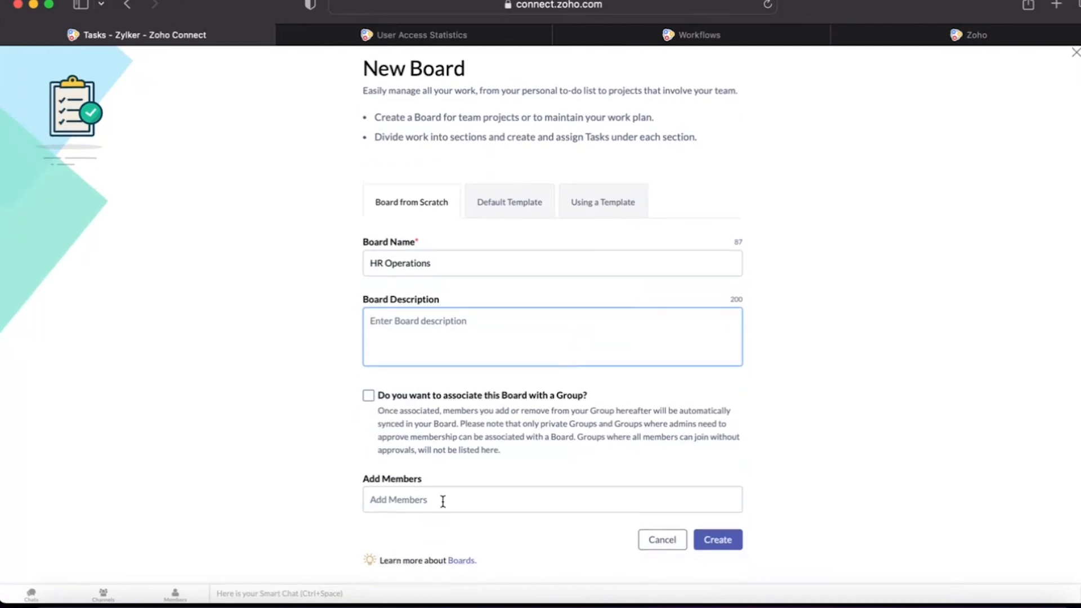
{"action": "left_click", "coordinate": [443, 498]}
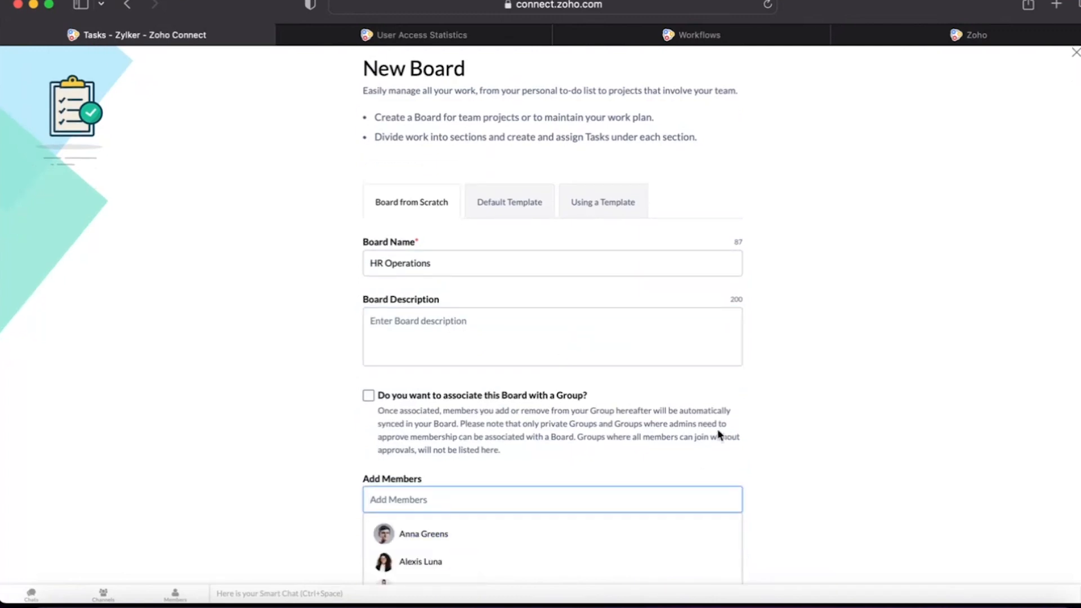
{"action": "scroll", "coordinate": [767, 411], "scroll_direction": "down", "scroll_amount": 2}
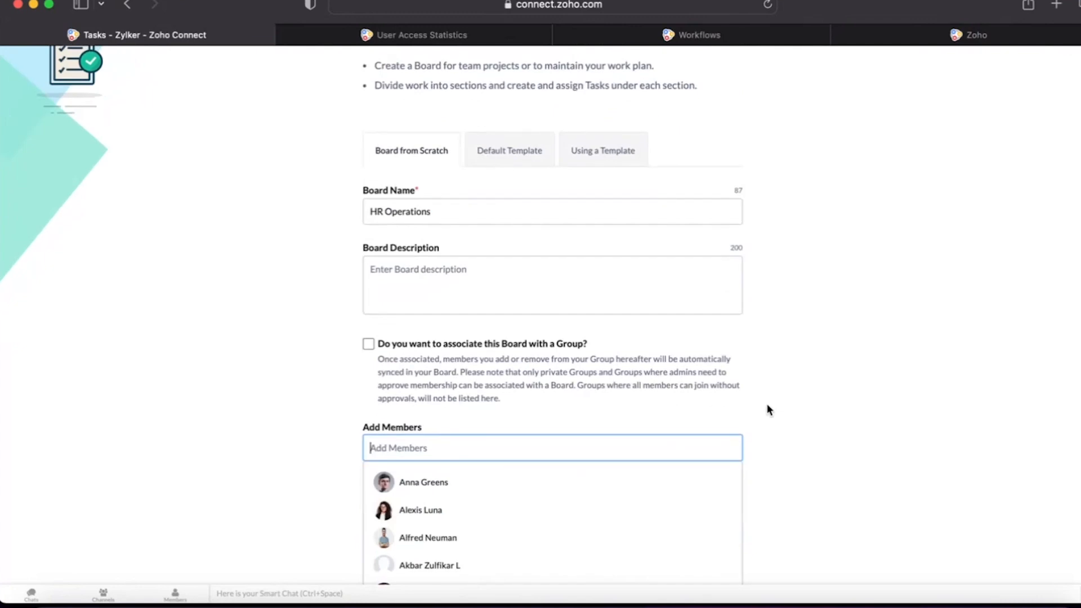
{"action": "left_click", "coordinate": [789, 372]}
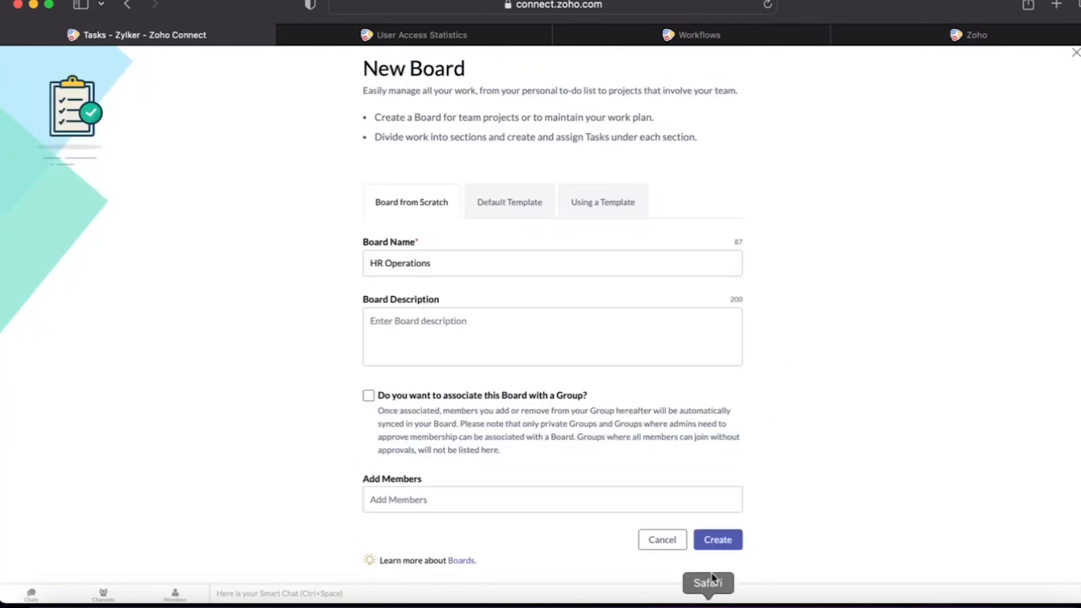
{"action": "left_click", "coordinate": [721, 541]}
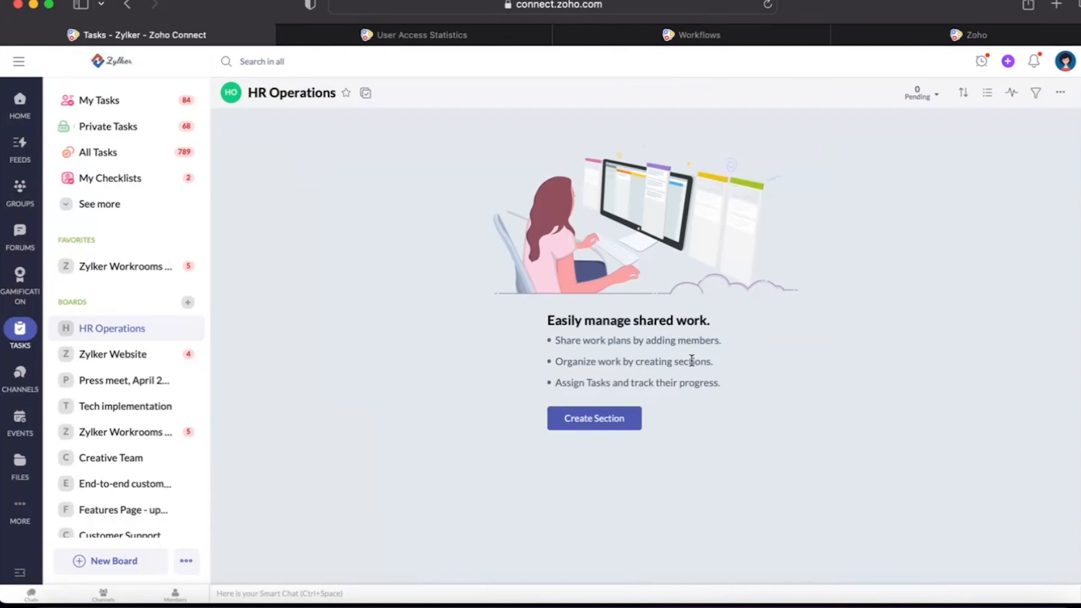
Add two sections named Recruiting and Onboarding to the HR Operations board.
{"action": "left_click", "coordinate": [604, 425]}
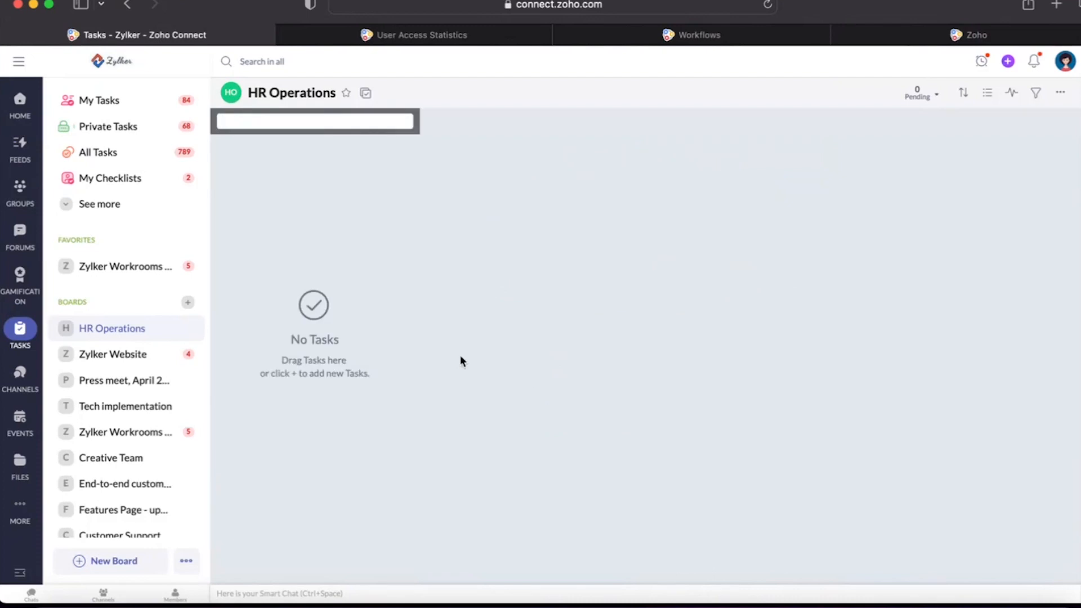
{"action": "type", "text": "Recruiting"}
{"action": "key", "text": "Return"}
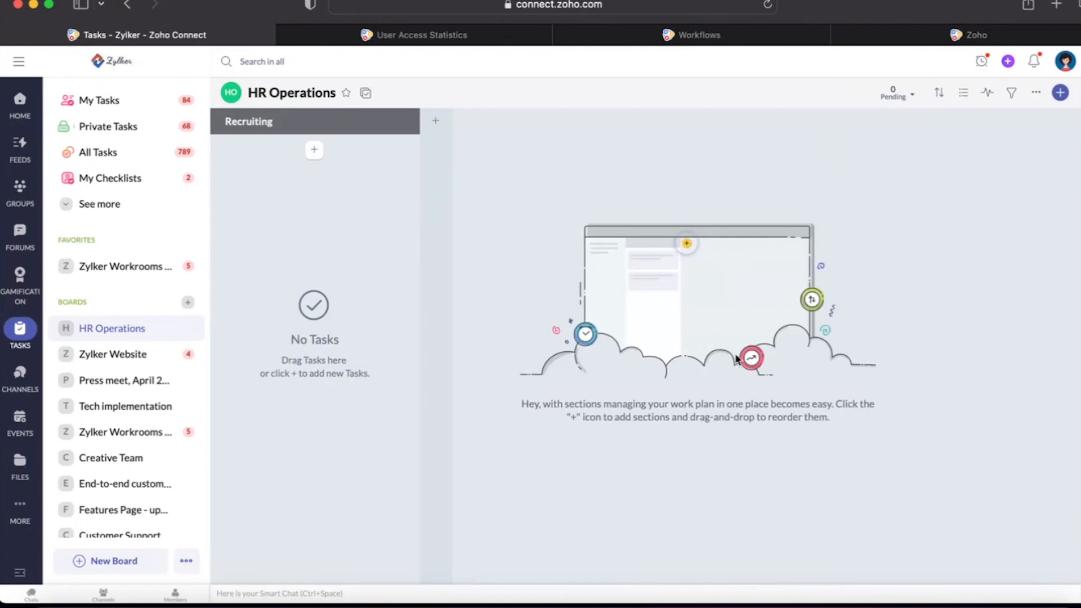
{"action": "left_click", "coordinate": [436, 120]}
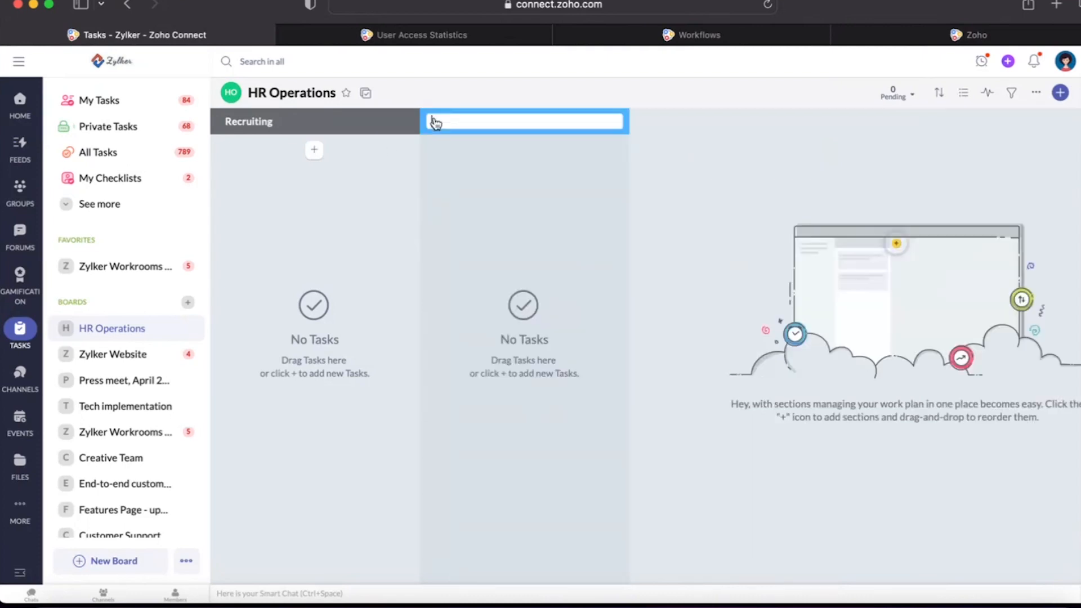
{"action": "type", "text": "Onb"}
{"action": "key", "text": "BackSpace"}
{"action": "type", "text": "boarid"}
{"action": "key", "text": "BackSpace"}
{"action": "key", "text": "BackSpace"}
{"action": "type", "text": "ding"}
{"action": "key", "text": "Return"}
Add two more sections named Trainsing and Perfomance Management after the Onboarding section.
{"action": "left_click", "coordinate": [645, 120]}
{"action": "type", "text": "Trainsing"}
{"action": "key", "text": "Return"}
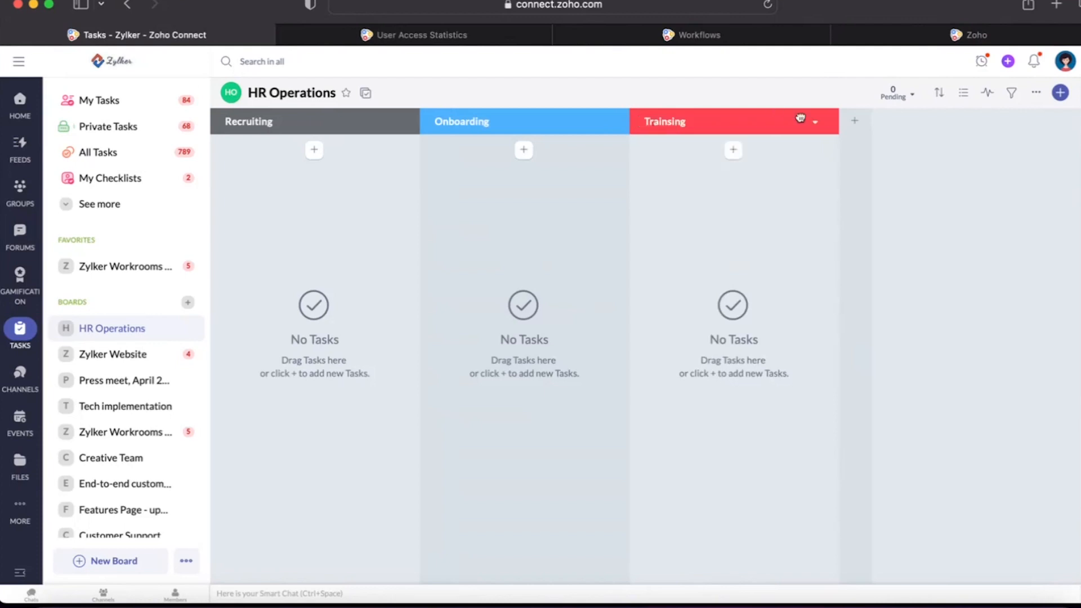
{"action": "left_click", "coordinate": [855, 121]}
{"action": "type", "text": "Perfomance Management"}
{"action": "key", "text": "Return"}
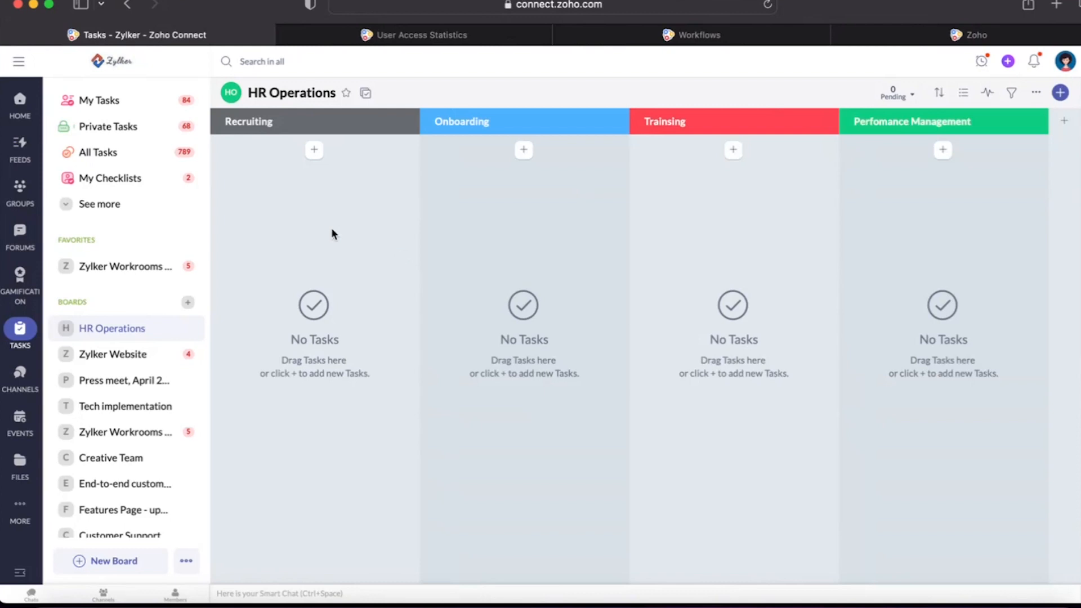
Add a task named Hire Marketing Analyst to the Recruiting section.
{"action": "left_click", "coordinate": [315, 151]}
{"action": "type", "text": "Hire Marketing Analyst"}
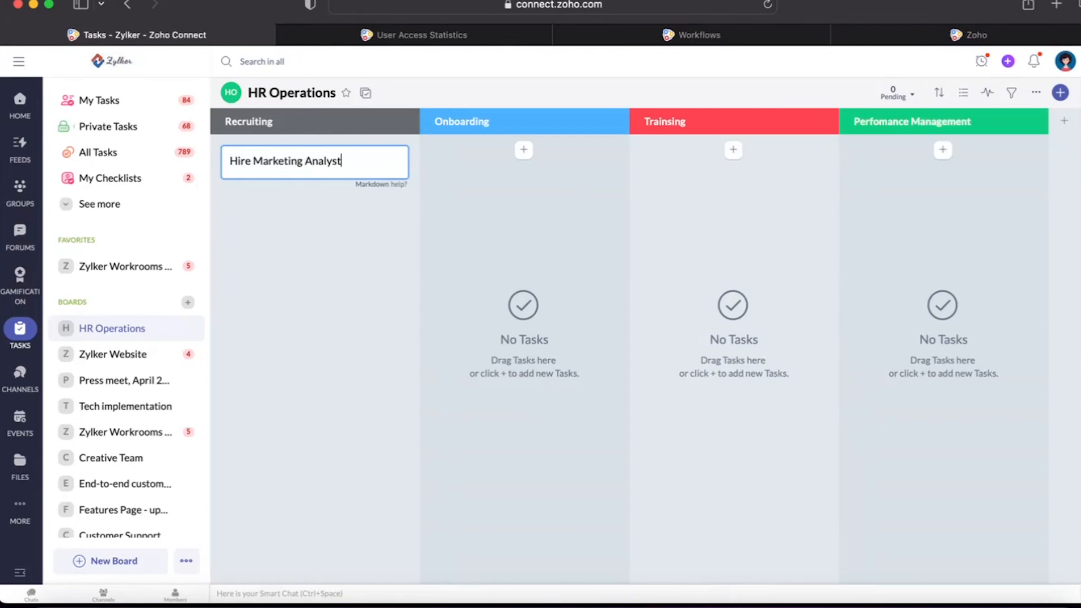
{"action": "key", "text": "Return"}
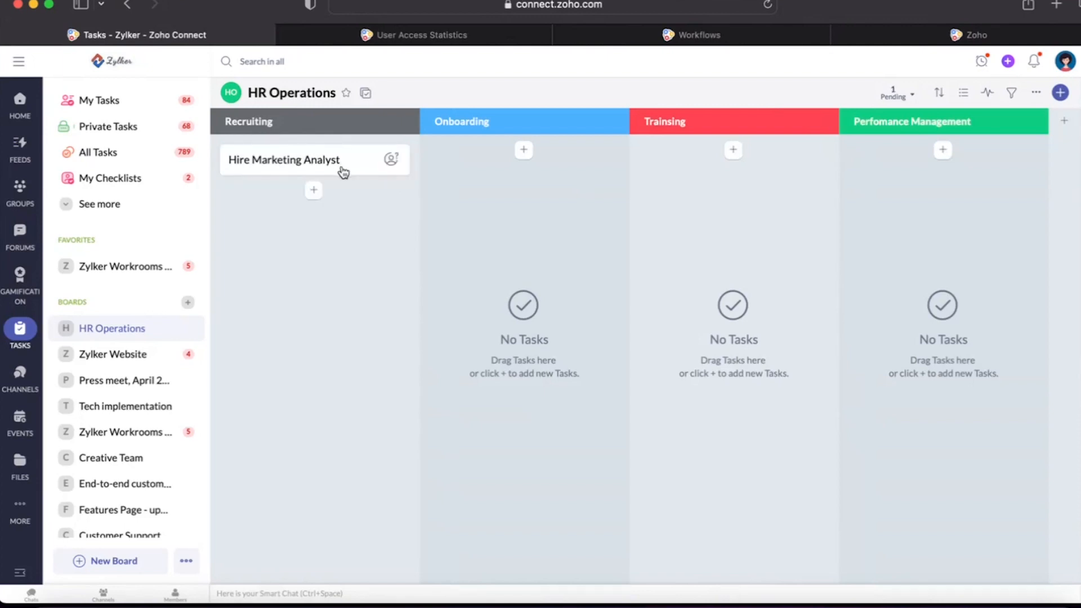
Look at the blank task creation form and the details of the Hire Marketing Analyst task.
{"action": "left_click", "coordinate": [1061, 93]}
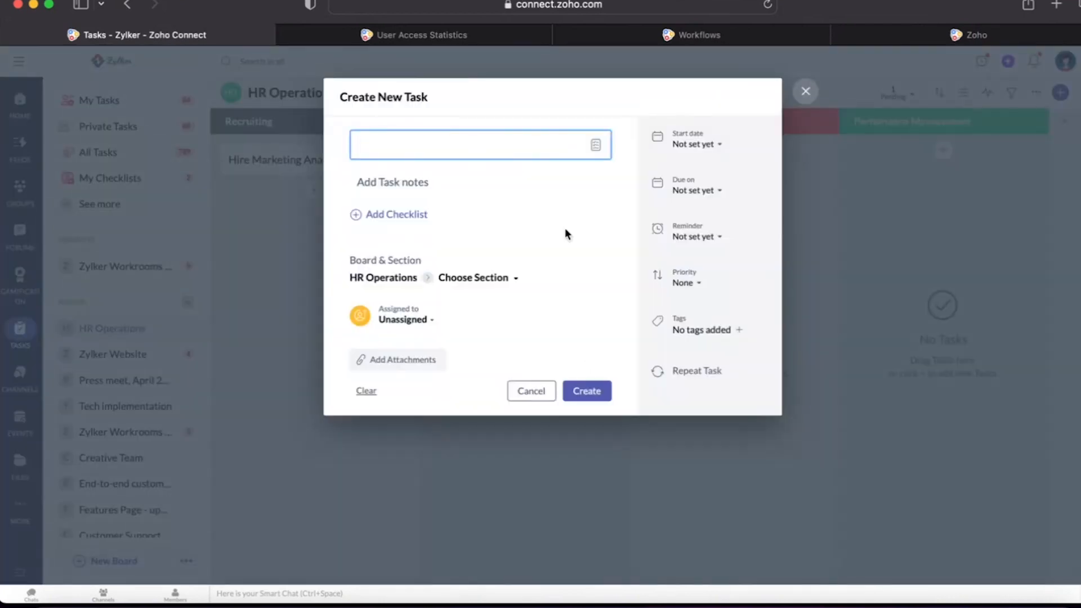
{"action": "left_click", "coordinate": [806, 92]}
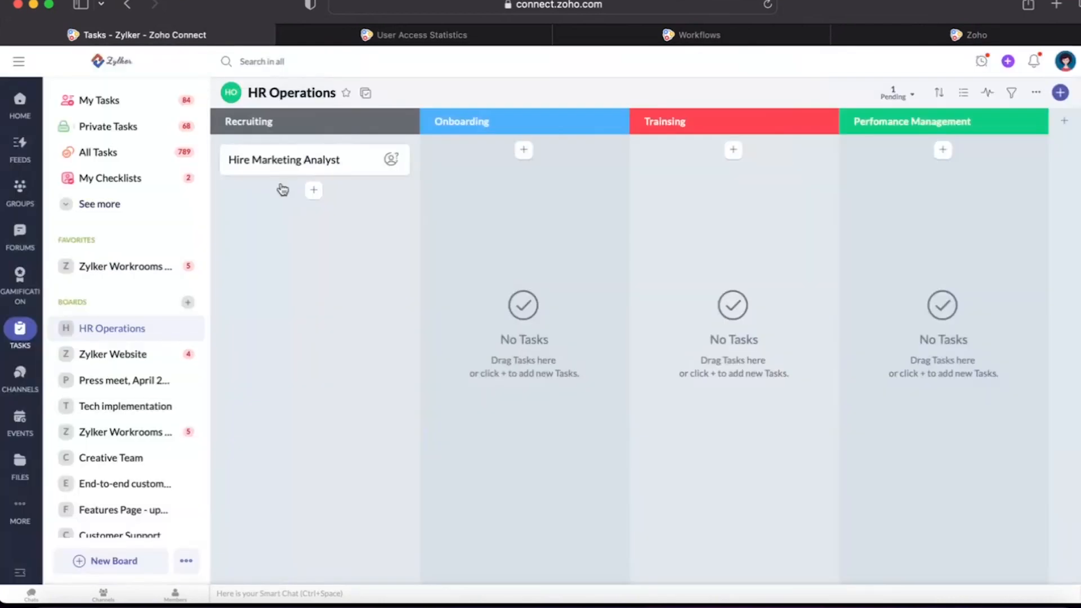
{"action": "left_click", "coordinate": [296, 163]}
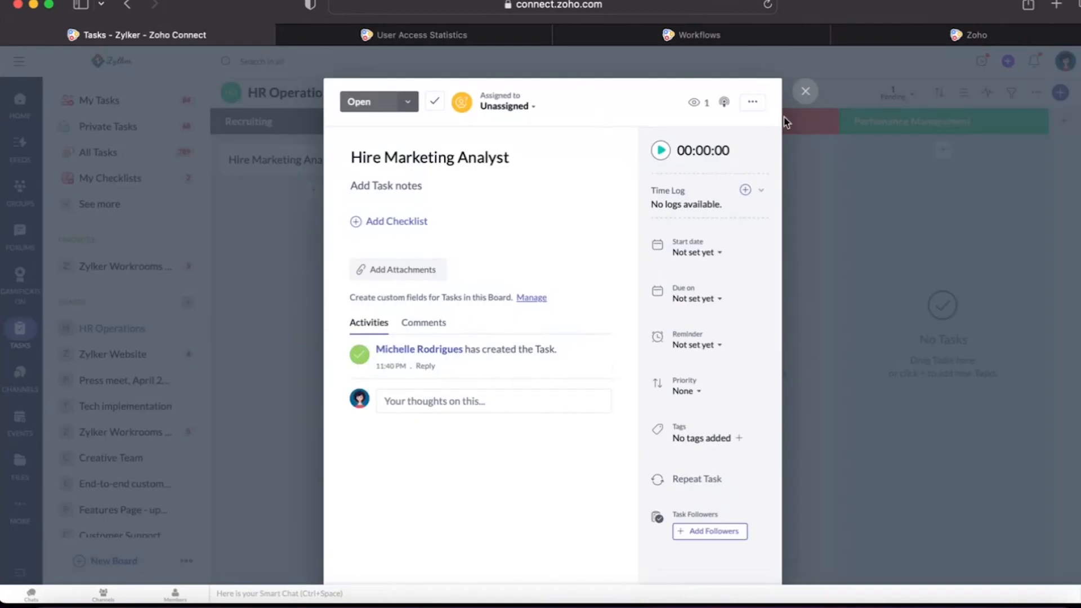
{"action": "left_click", "coordinate": [806, 91]}
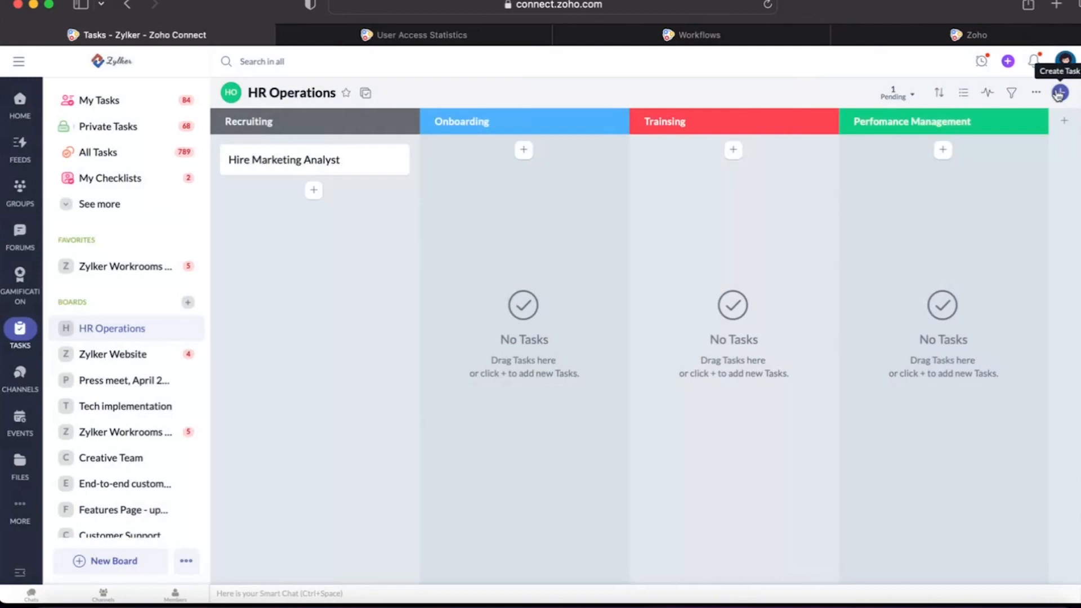
Start a new task with the full creation form and title it Hire Marketing Analyst.
{"action": "left_click", "coordinate": [1060, 93]}
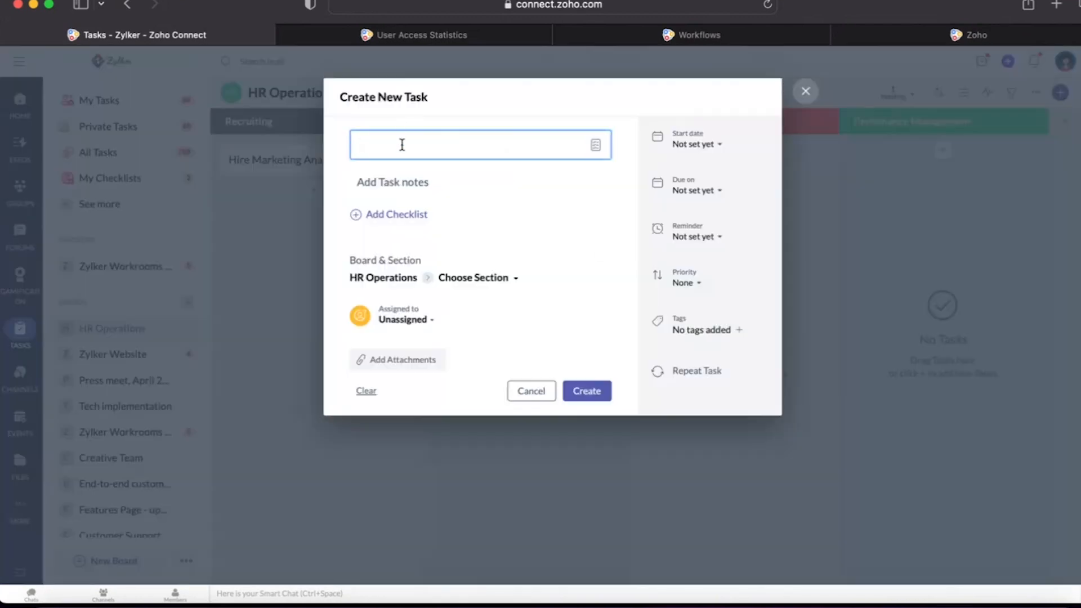
{"action": "type", "text": "Hire Marketing An"}
{"action": "type", "text": "alyst"}
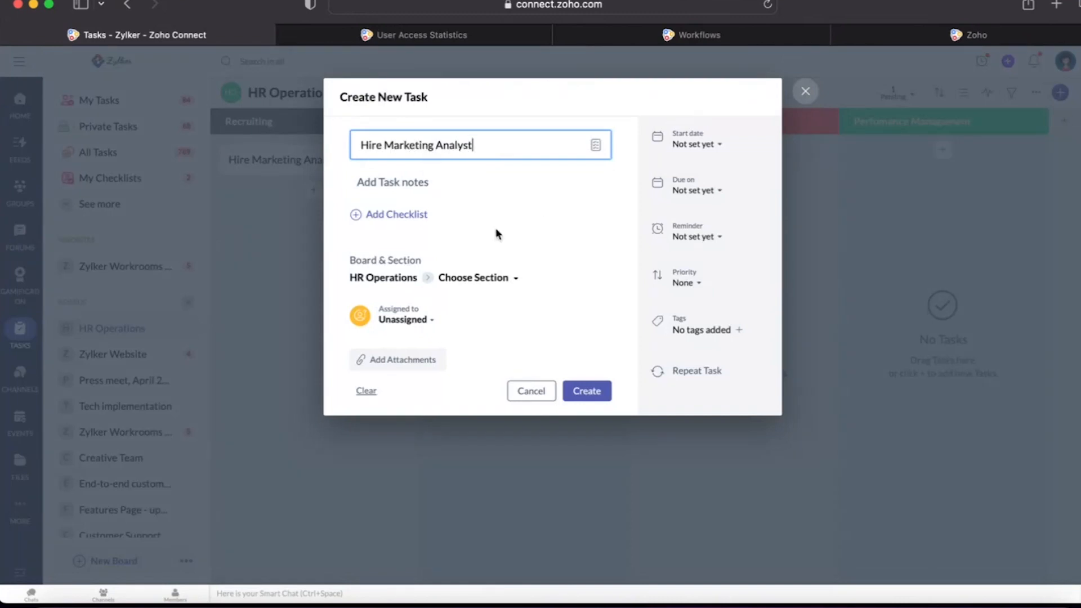
{"action": "left_click", "coordinate": [374, 181]}
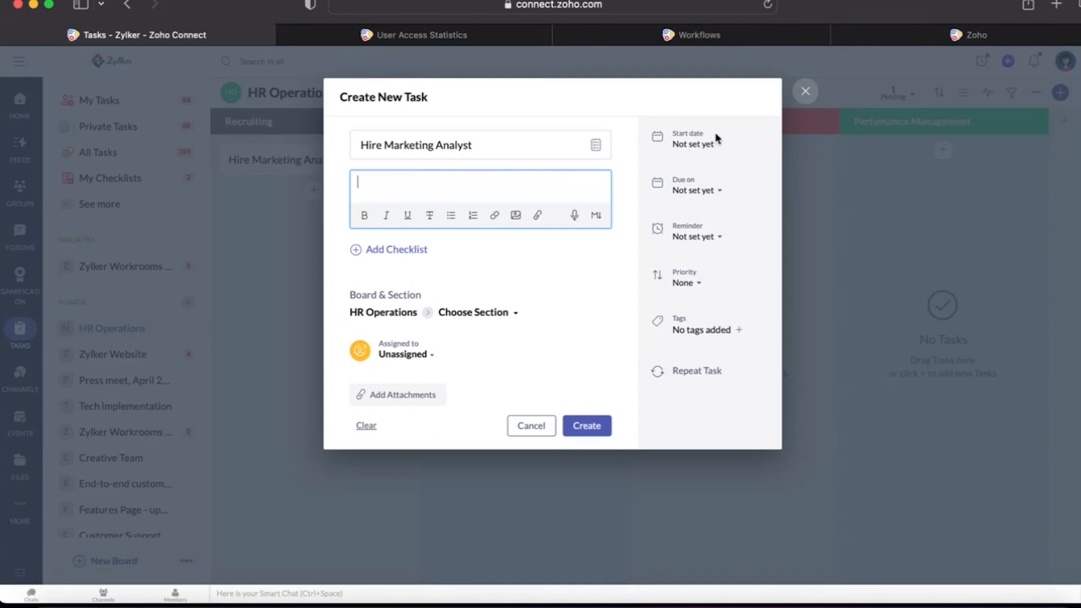
Set the new task's start date to 27/06/2023, 12:00 AM and its due date to 04/07/2023, 11:59 PM.
{"action": "left_click", "coordinate": [698, 147]}
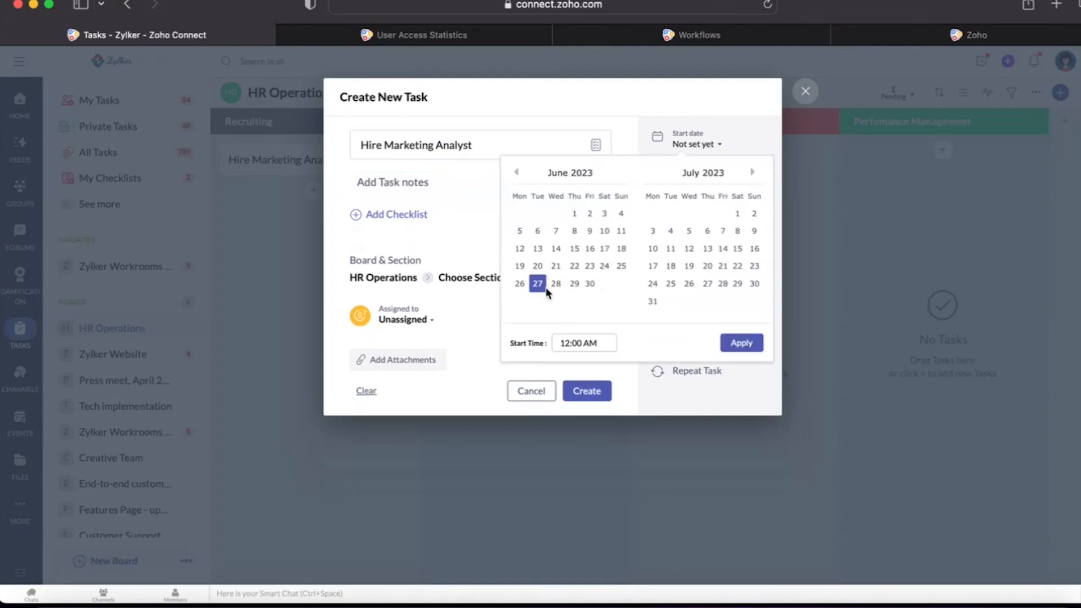
{"action": "left_click", "coordinate": [762, 349]}
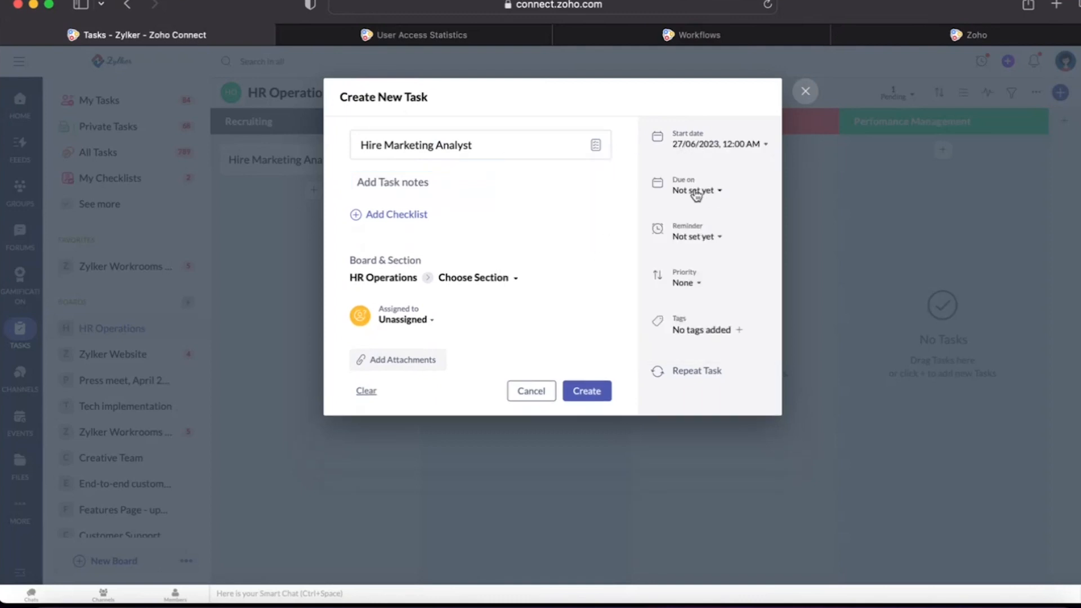
{"action": "left_click", "coordinate": [697, 192]}
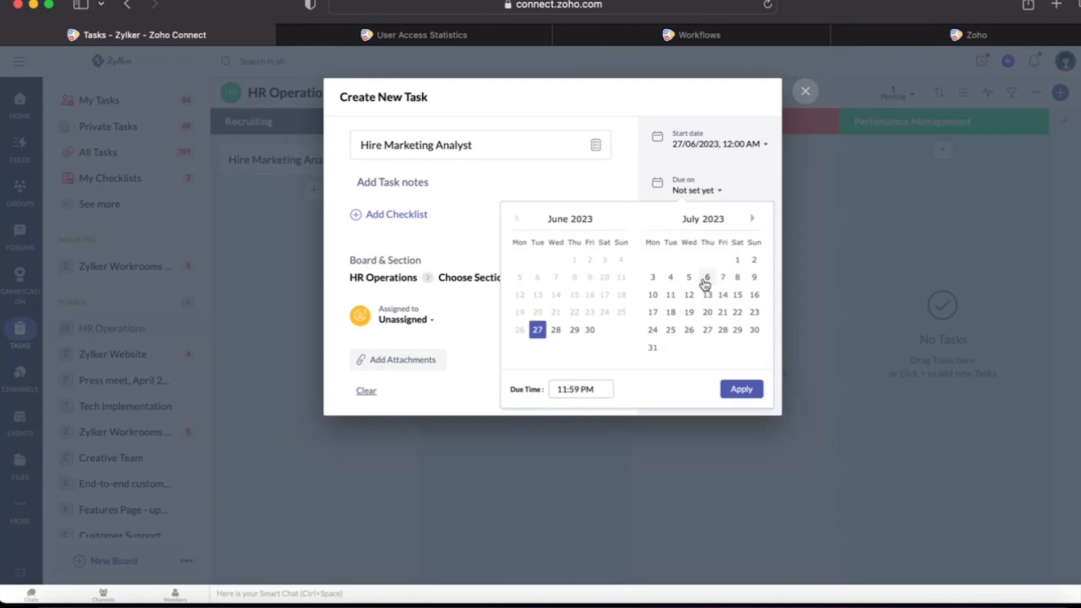
{"action": "left_click", "coordinate": [671, 277]}
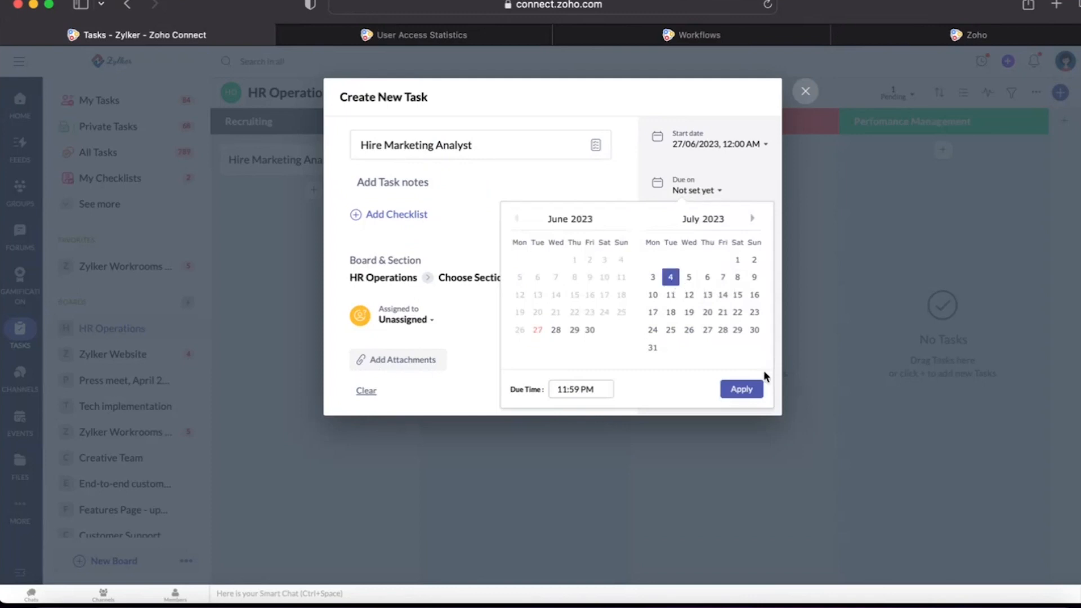
{"action": "left_click", "coordinate": [743, 390]}
Set the new task's reminder to 30 Jun 2023, 10:00 AM and its priority to High.
{"action": "left_click", "coordinate": [697, 238]}
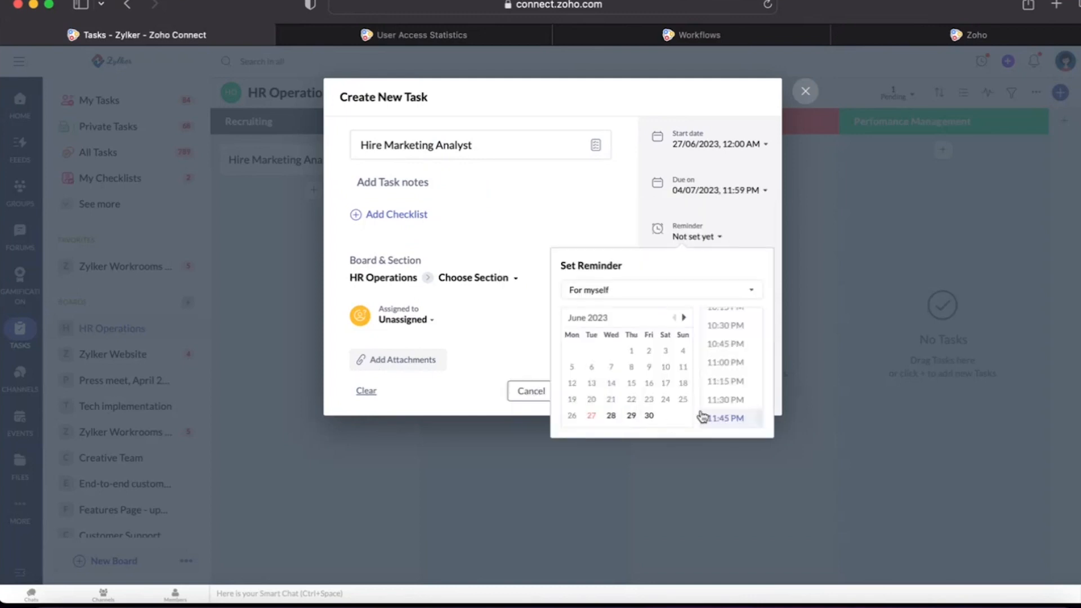
{"action": "left_click", "coordinate": [649, 417]}
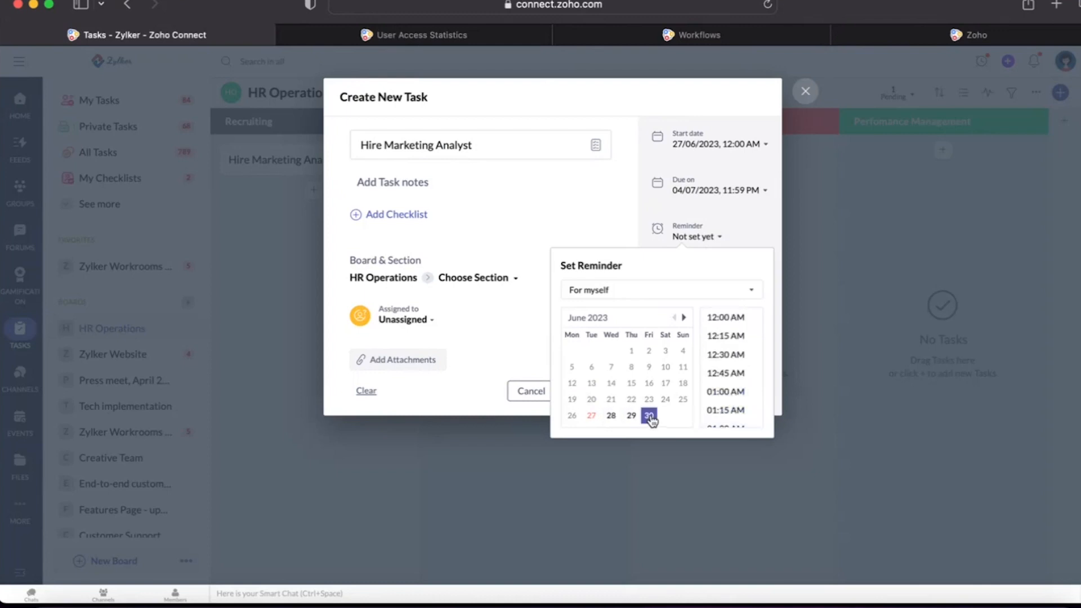
{"action": "scroll", "coordinate": [730, 363], "scroll_direction": "down", "scroll_amount": 20}
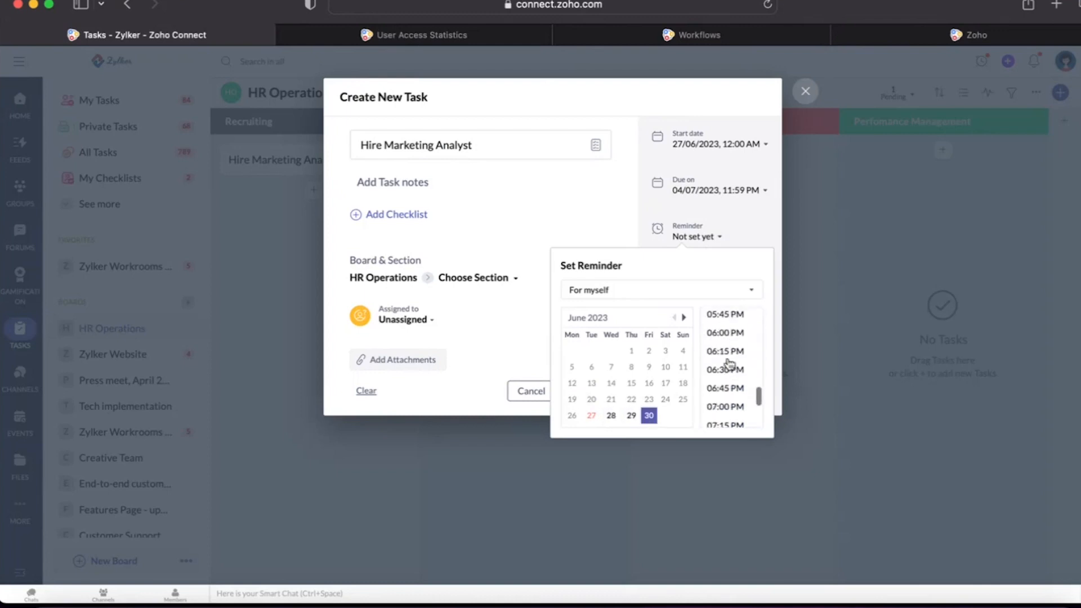
{"action": "scroll", "coordinate": [729, 363], "scroll_direction": "up", "scroll_amount": 10}
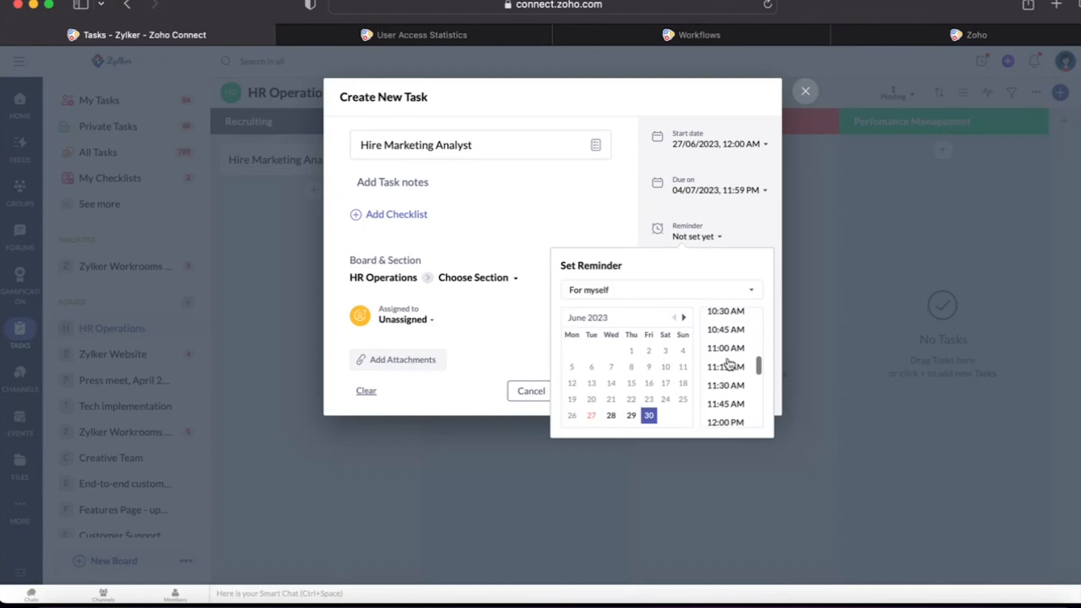
{"action": "left_click", "coordinate": [727, 319]}
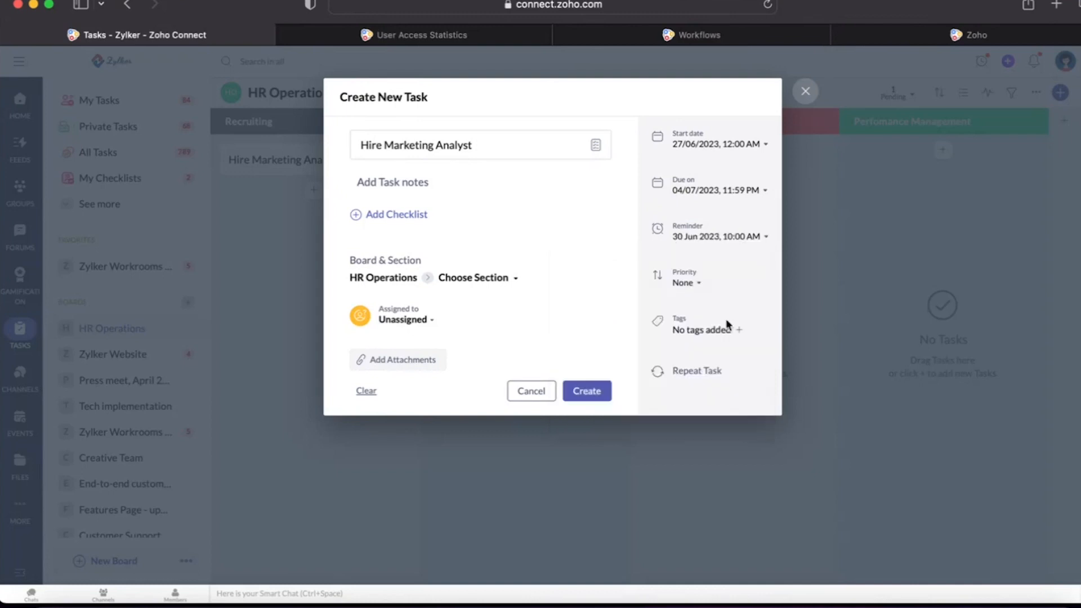
{"action": "left_click", "coordinate": [685, 283]}
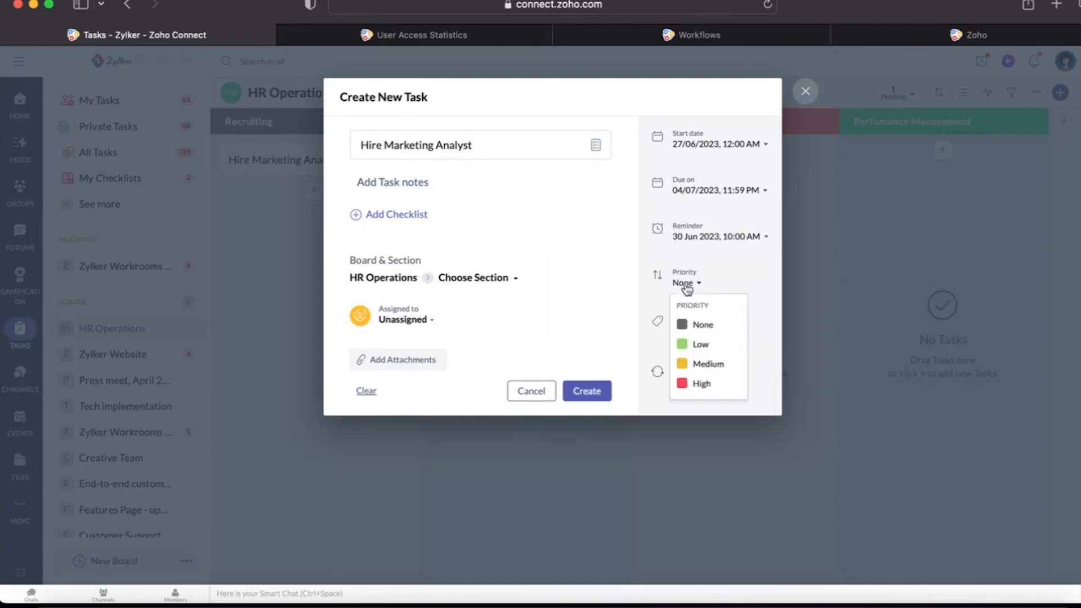
{"action": "left_click", "coordinate": [716, 385]}
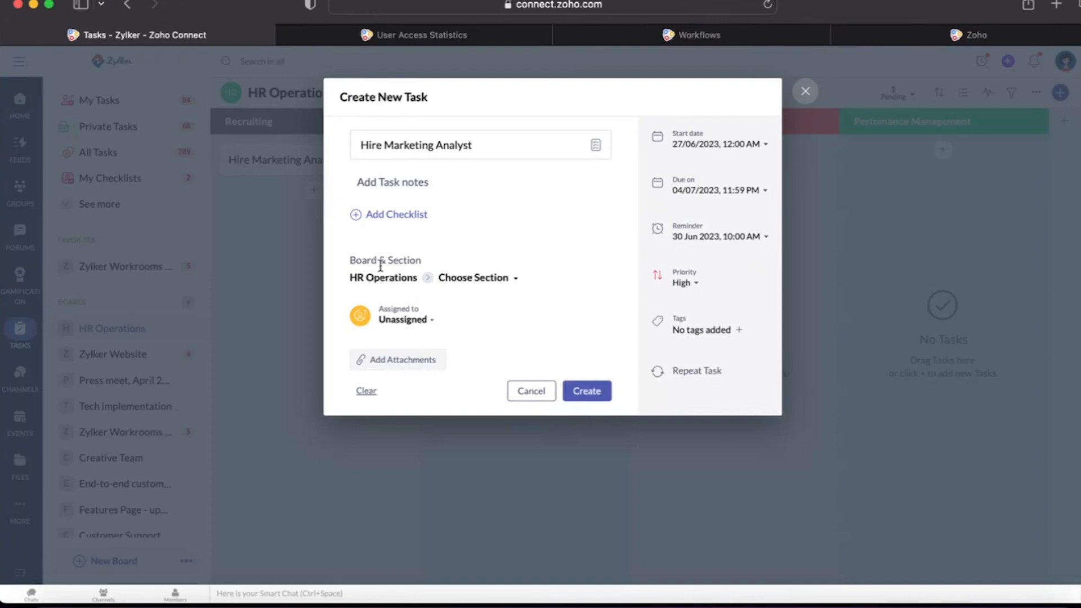
Place the task in the Recruiting section with the only listed member as assignee, and create it.
{"action": "left_click", "coordinate": [489, 283]}
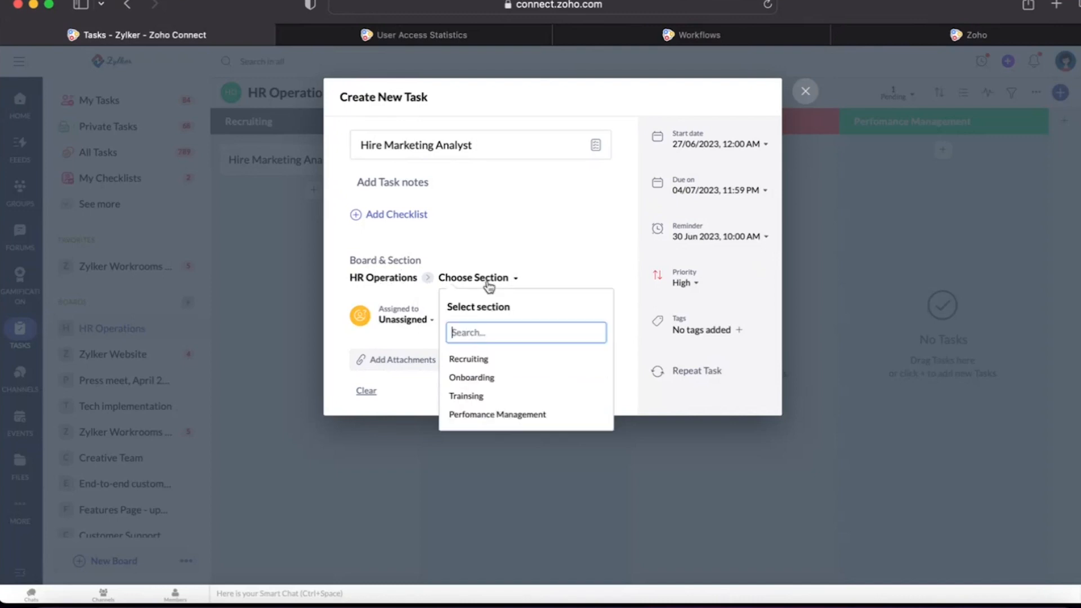
{"action": "left_click", "coordinate": [503, 366]}
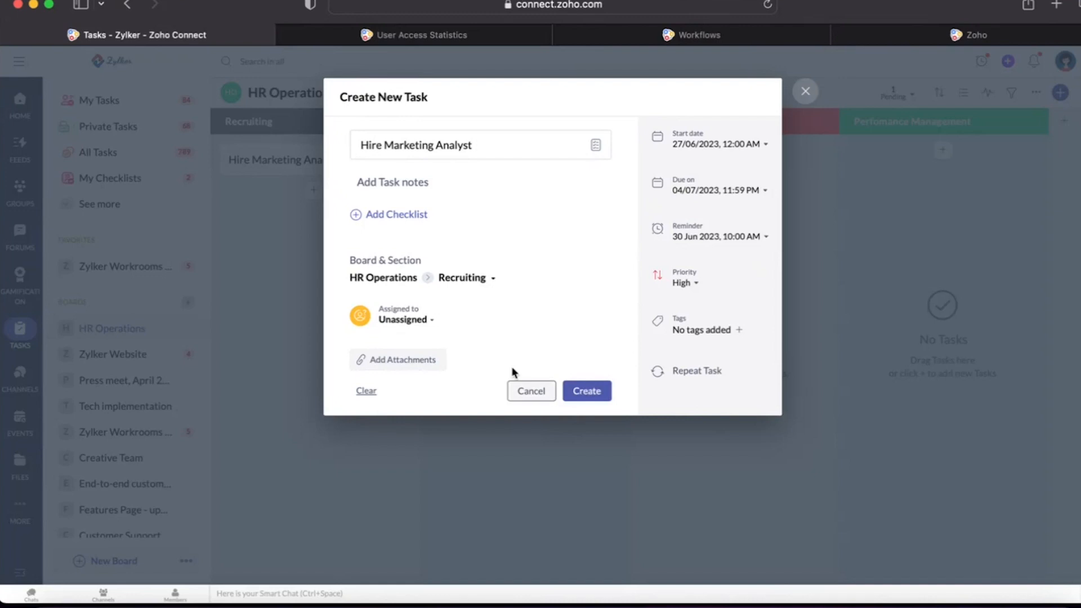
{"action": "left_click", "coordinate": [418, 331]}
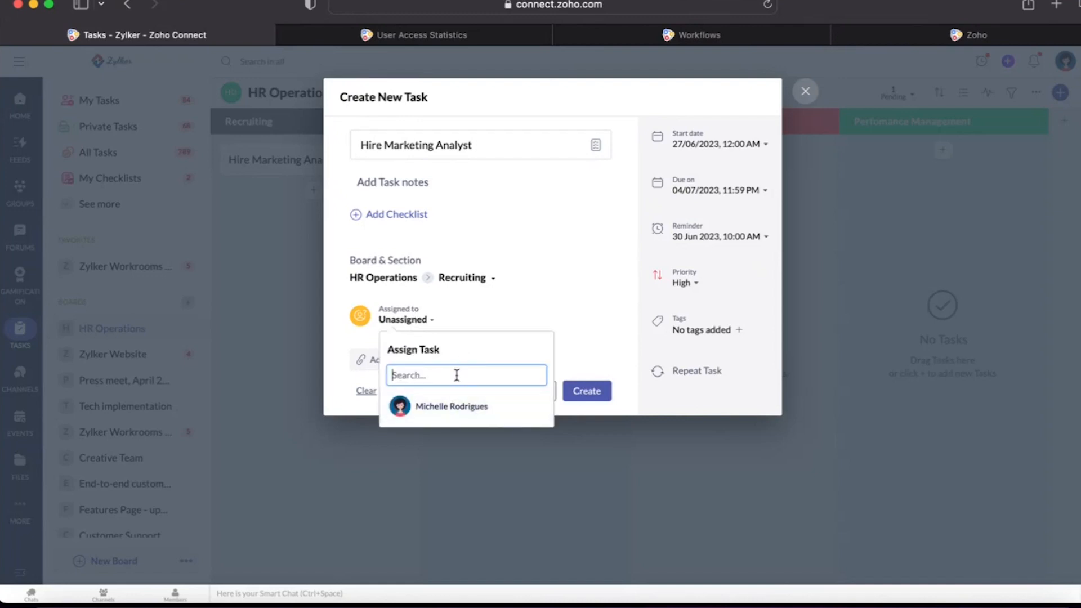
{"action": "left_click", "coordinate": [463, 408]}
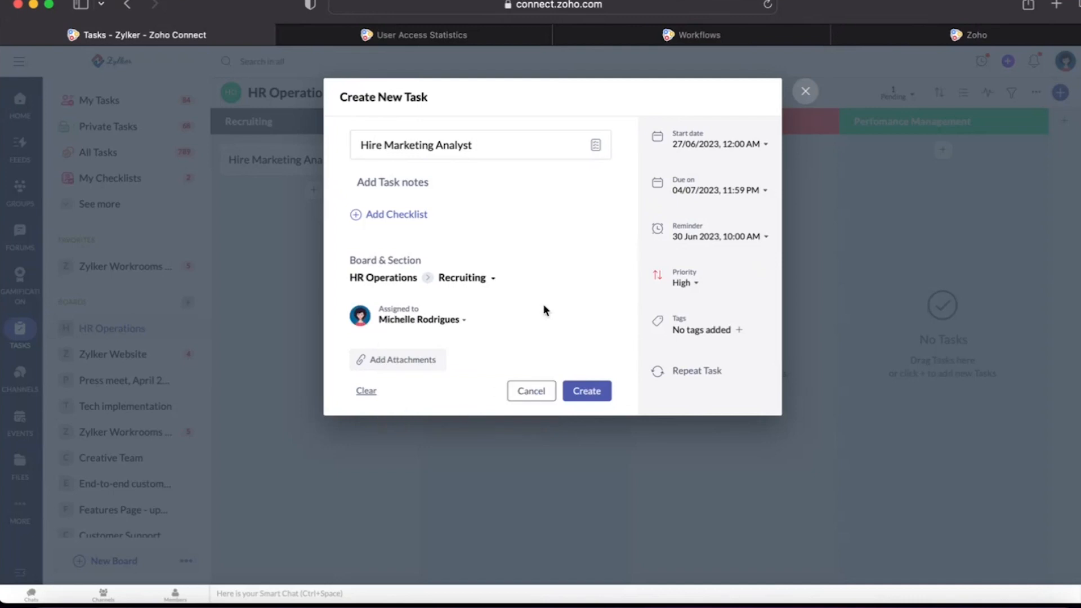
{"action": "left_click", "coordinate": [603, 397]}
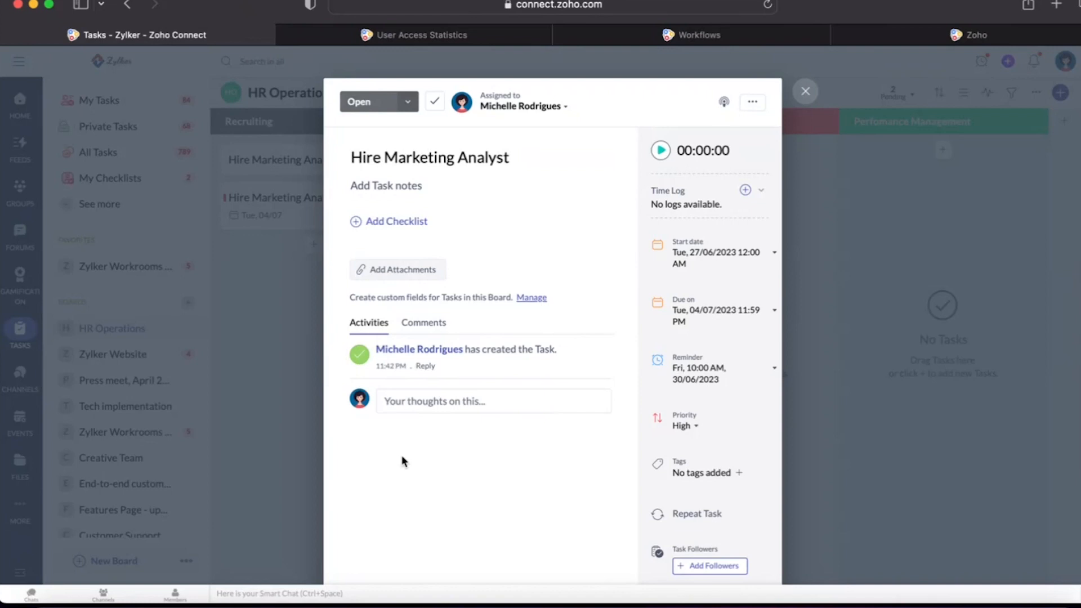
Look at the comments of the created Hire Marketing Analyst task and at the blank task creation form.
{"action": "left_click", "coordinate": [425, 326]}
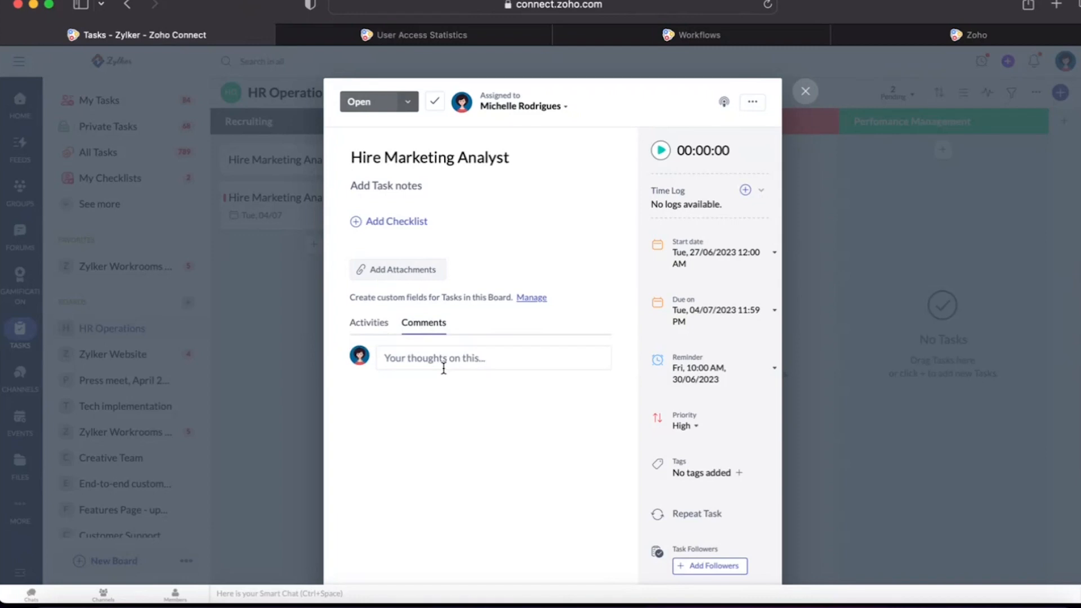
{"action": "left_click", "coordinate": [806, 92]}
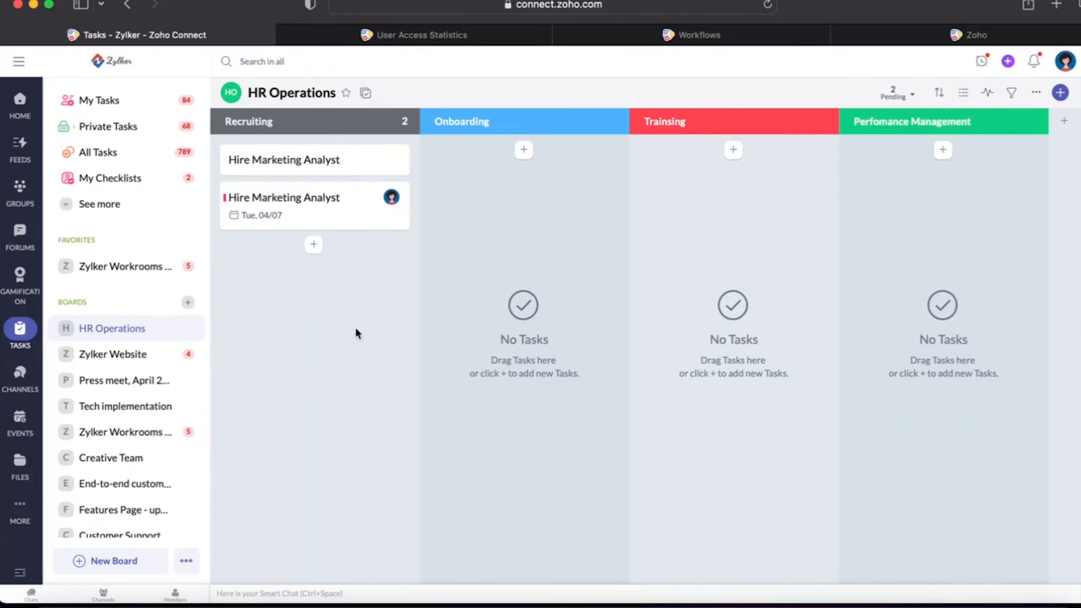
{"action": "left_click", "coordinate": [1058, 94]}
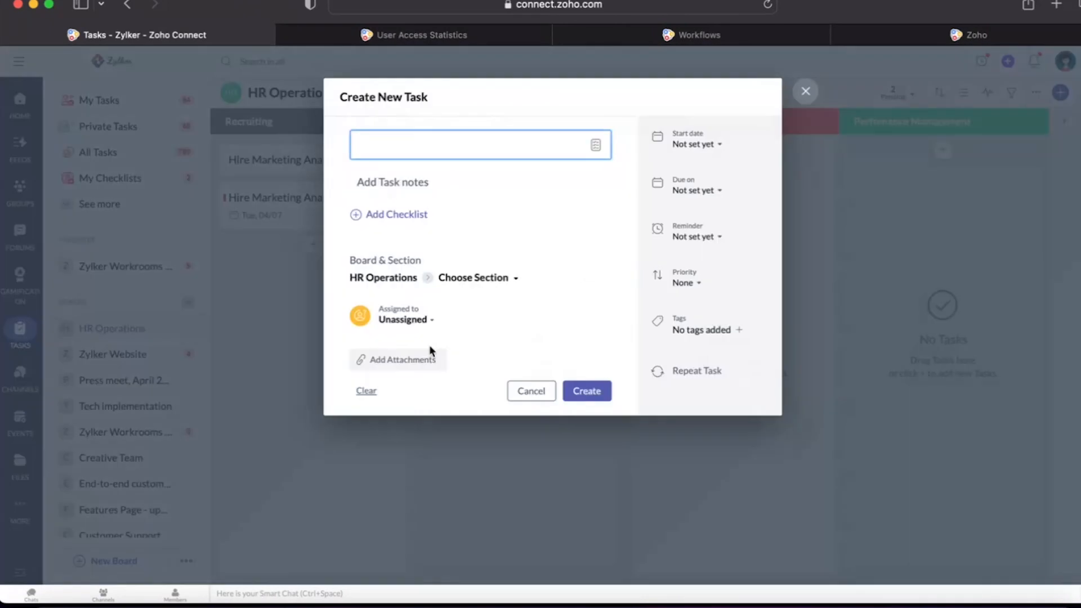
{"action": "left_click", "coordinate": [805, 91]}
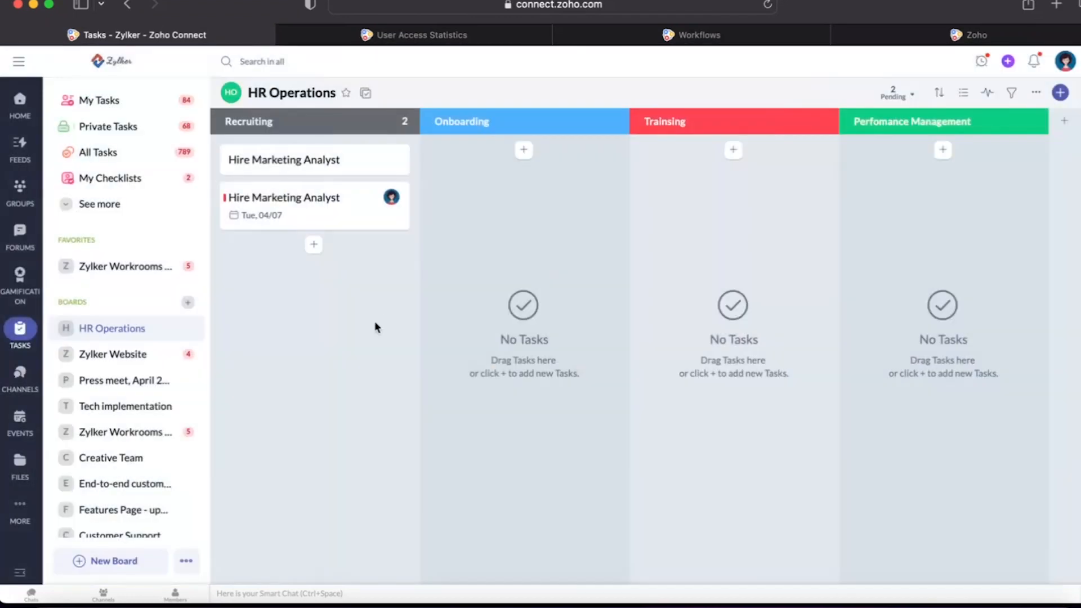
Look at the Recruiting section's options and its Actions settings.
{"action": "left_click", "coordinate": [389, 125]}
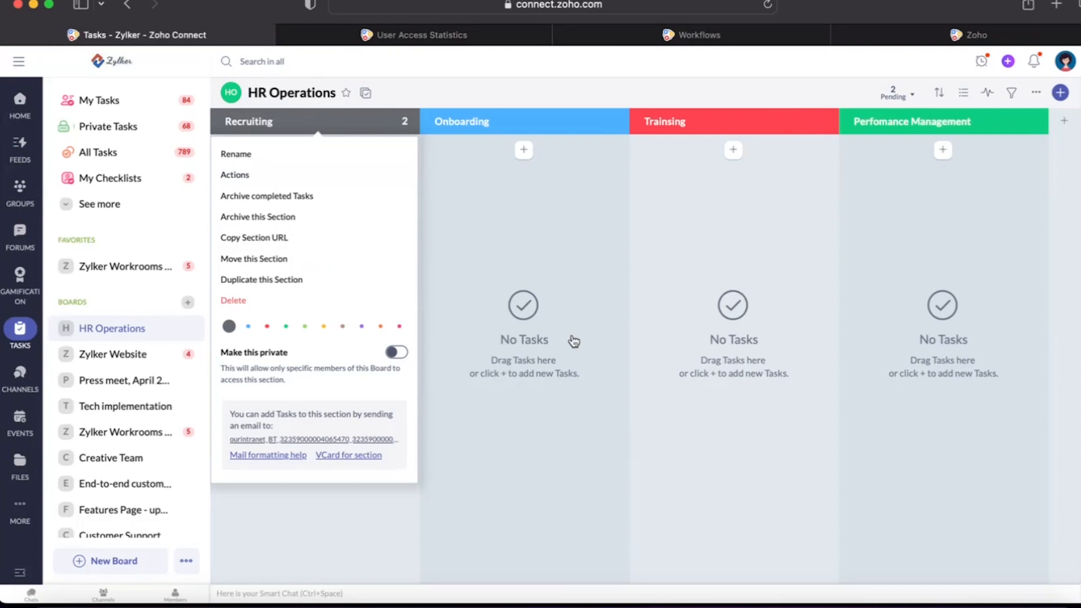
{"action": "left_click", "coordinate": [305, 179]}
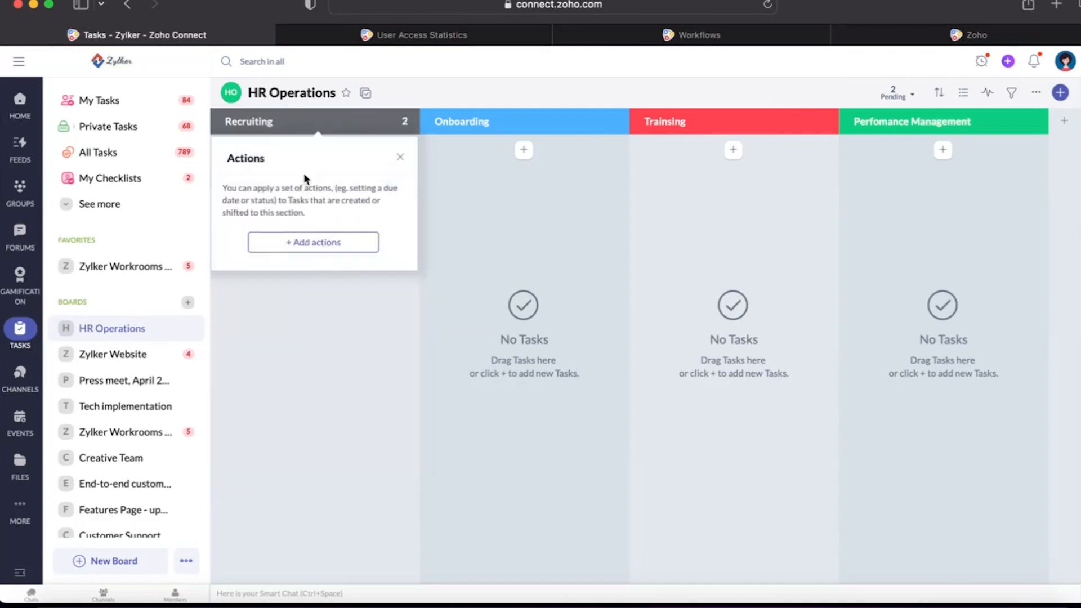
{"action": "left_click", "coordinate": [401, 158]}
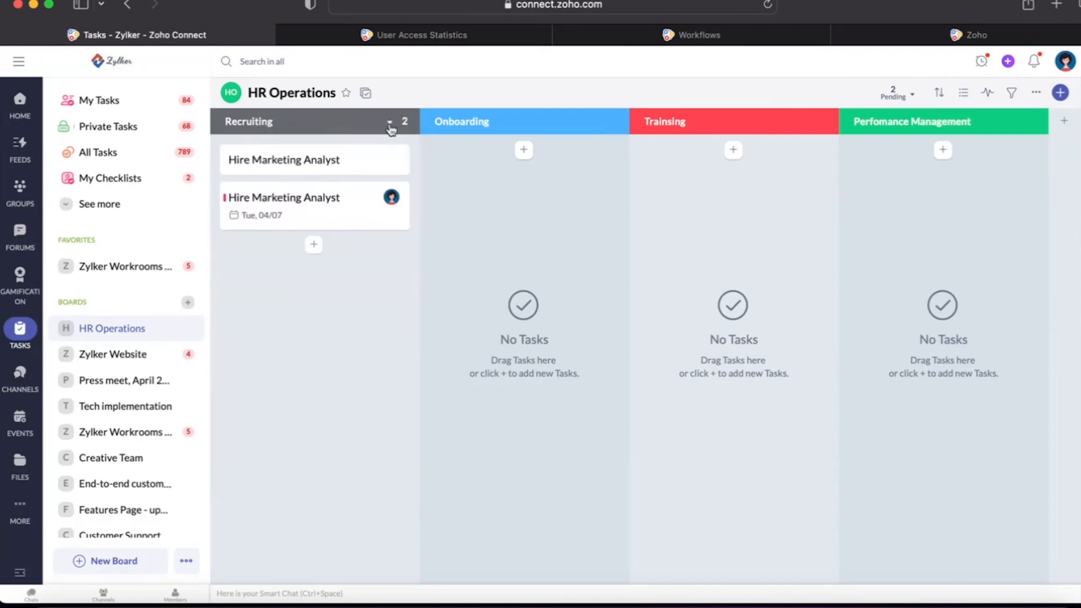
{"action": "left_click", "coordinate": [390, 122]}
{"action": "left_click", "coordinate": [331, 176]}
{"action": "left_click", "coordinate": [316, 243]}
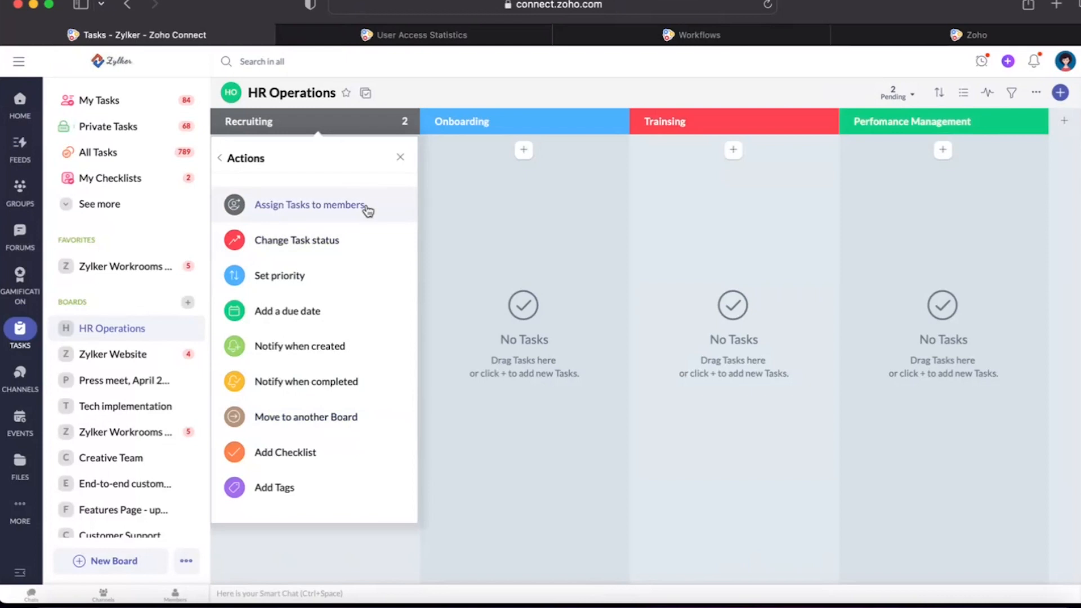
{"action": "left_click", "coordinate": [332, 215]}
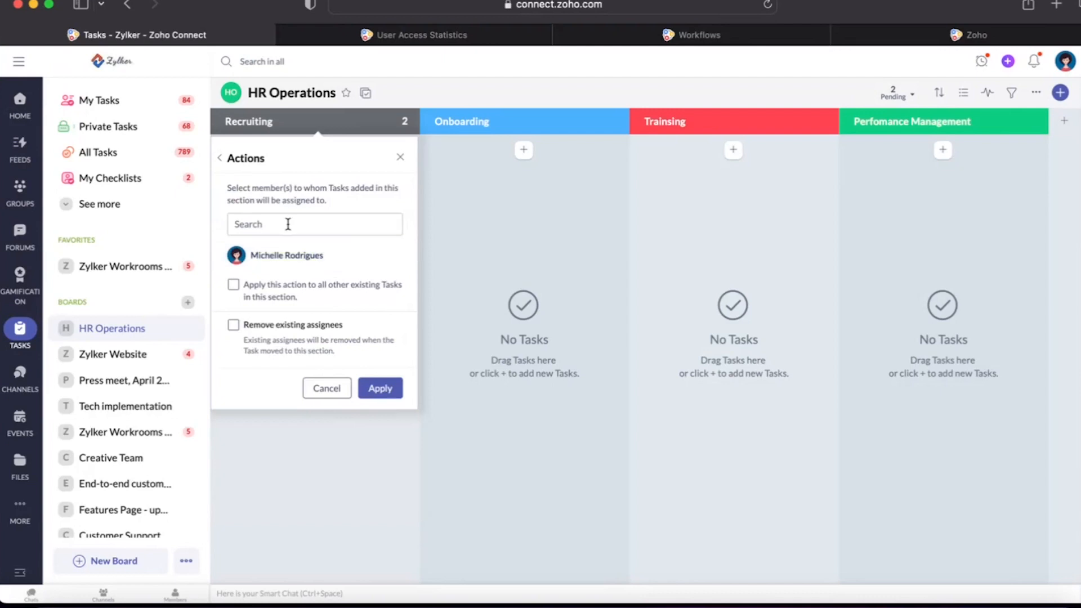
{"action": "left_click", "coordinate": [288, 225]}
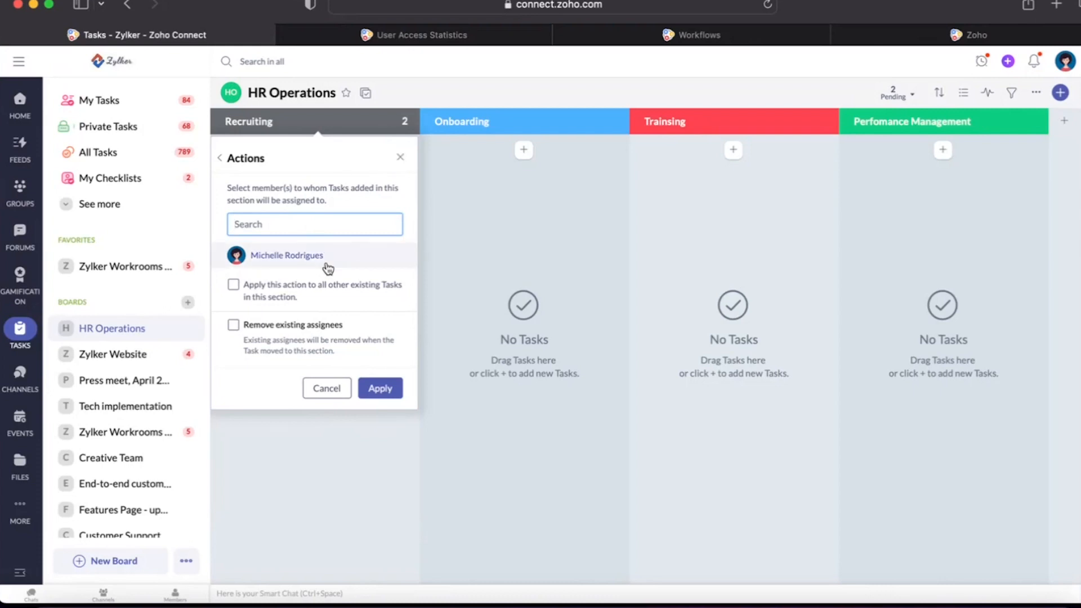
{"action": "left_click", "coordinate": [400, 157]}
Associate the HR Operations board with the HR Team group in the board's advanced settings.
{"action": "left_click", "coordinate": [1036, 95]}
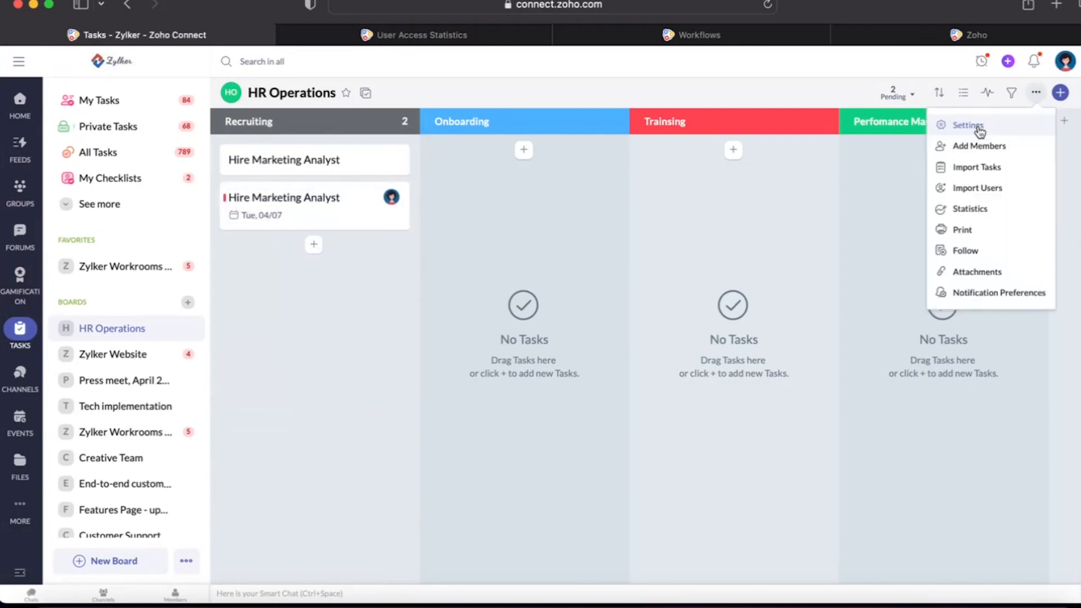
{"action": "left_click", "coordinate": [964, 120]}
{"action": "left_click", "coordinate": [401, 129]}
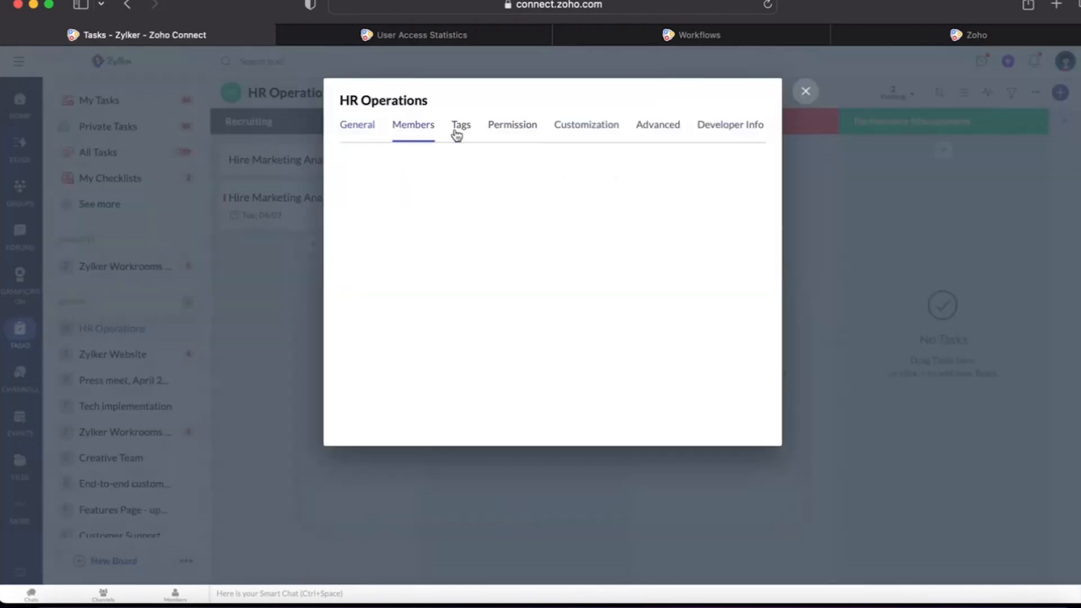
{"action": "left_click", "coordinate": [636, 125]}
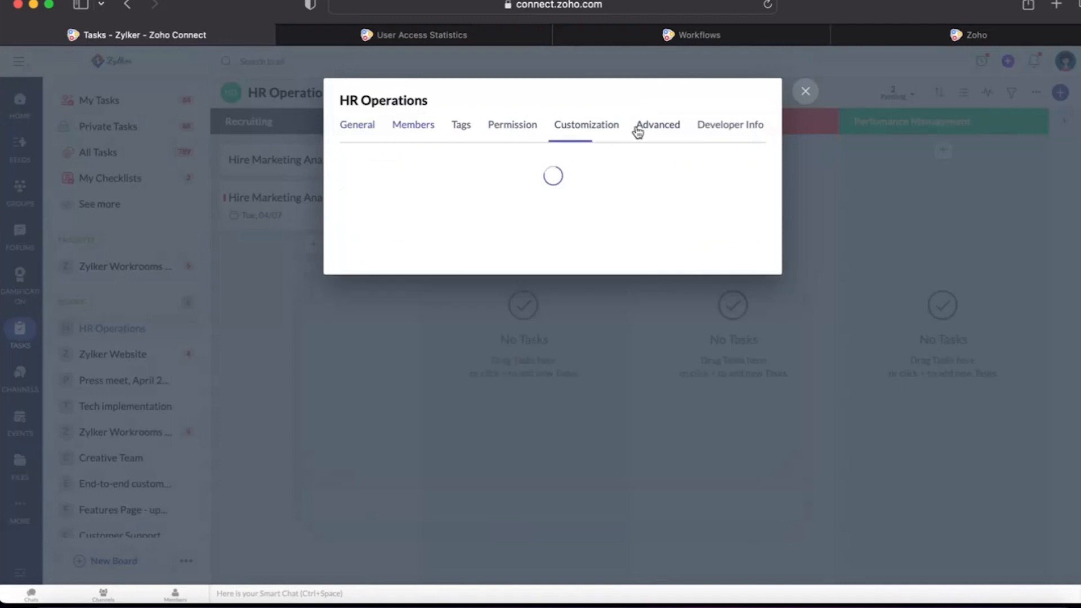
{"action": "scroll", "coordinate": [603, 314], "scroll_direction": "down", "scroll_amount": 3}
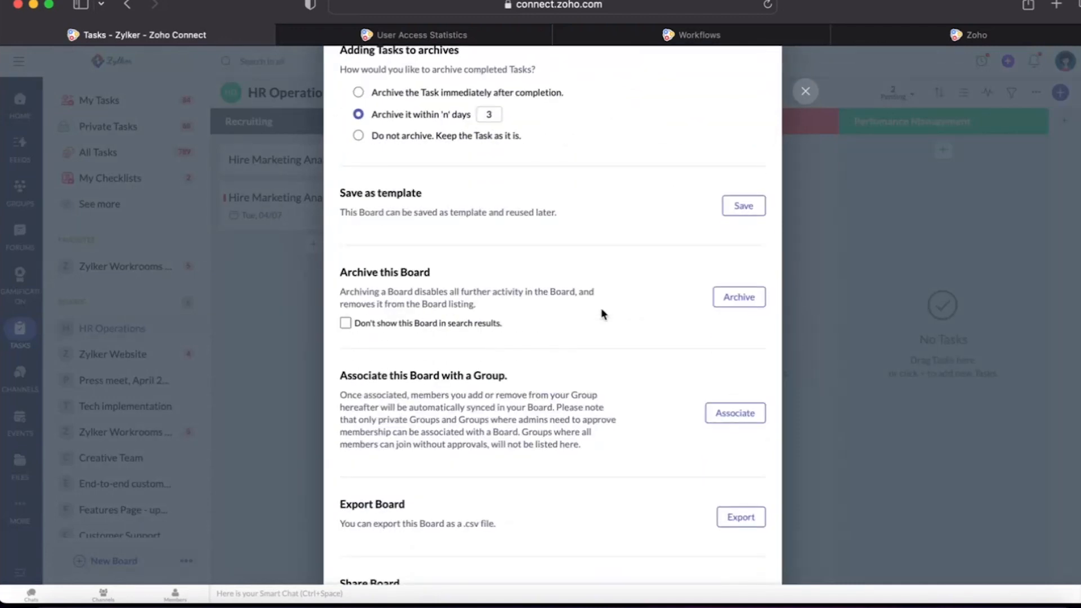
{"action": "left_click", "coordinate": [744, 419]}
{"action": "left_click", "coordinate": [552, 220]}
{"action": "type", "text": "hr team"}
{"action": "key", "text": "Return"}
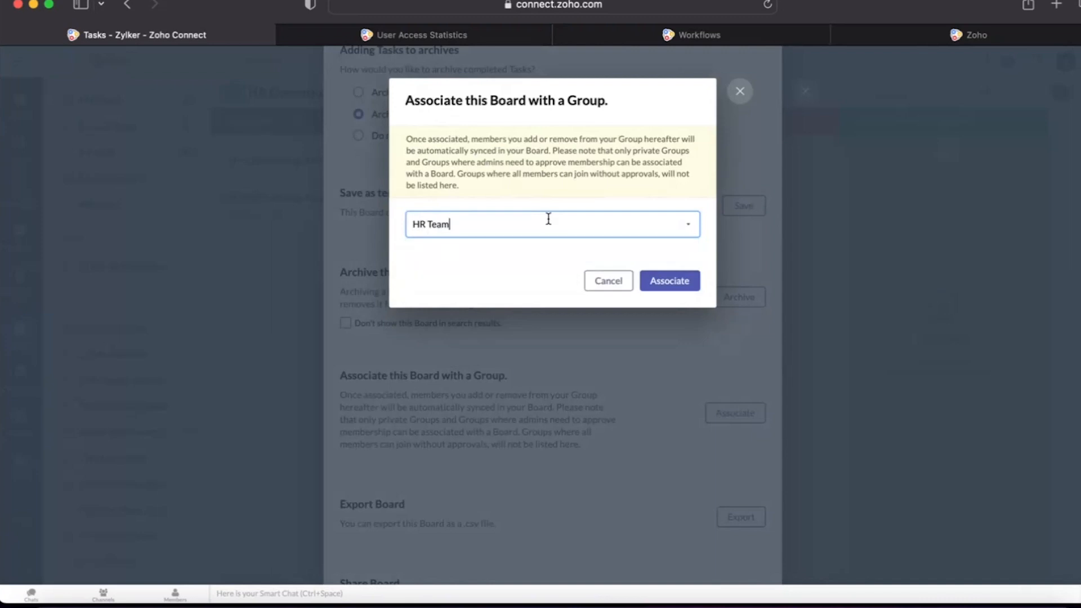
{"action": "left_click", "coordinate": [694, 285]}
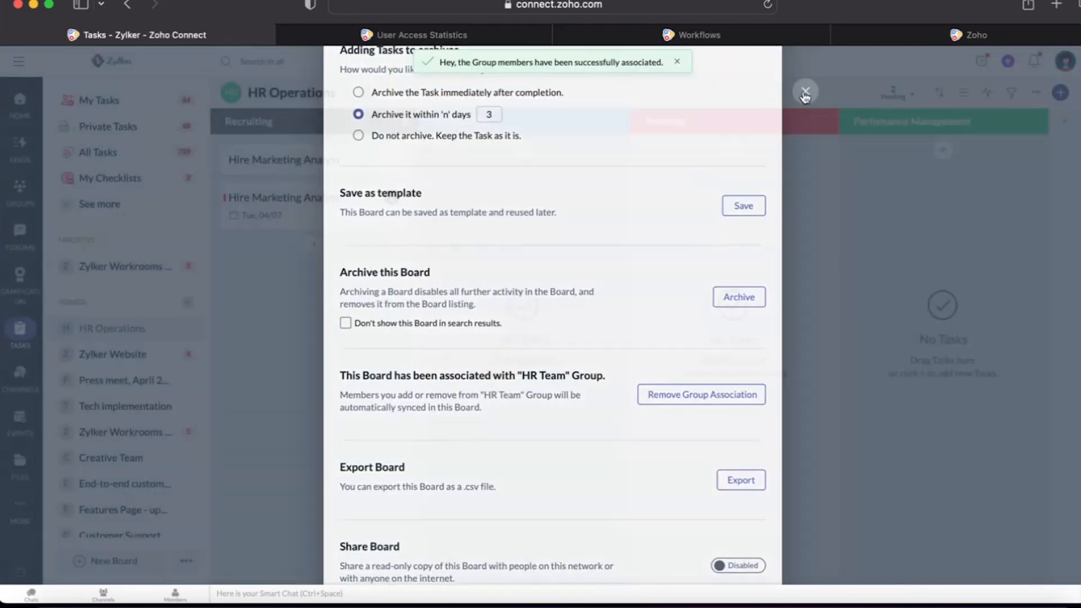
{"action": "left_click", "coordinate": [805, 93]}
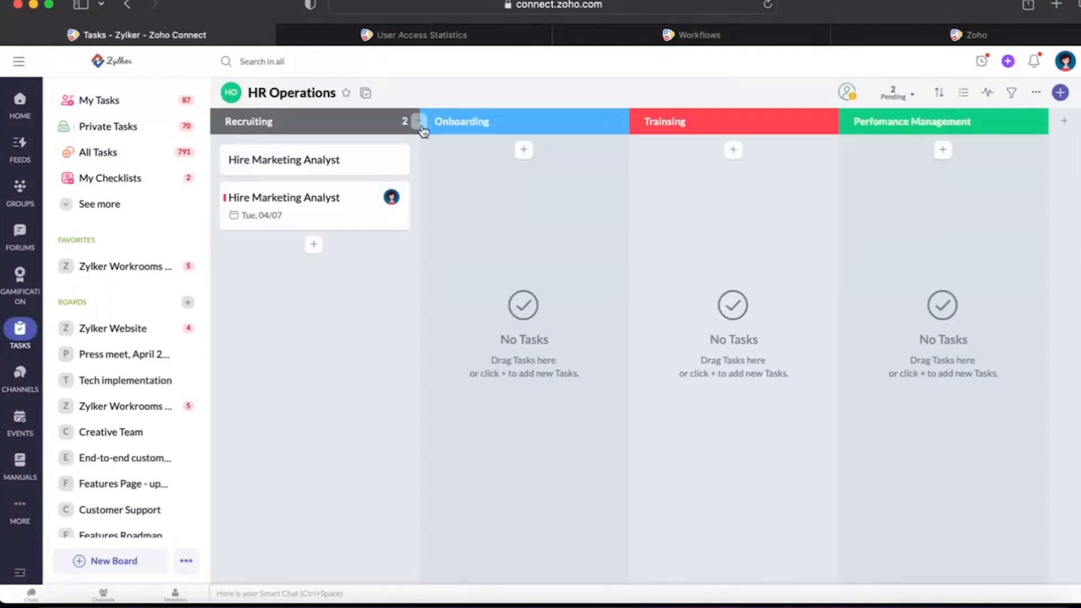
Add an action to the Recruiting section that assigns its tasks to the third listed member.
{"action": "left_click", "coordinate": [394, 121]}
{"action": "left_click", "coordinate": [301, 179]}
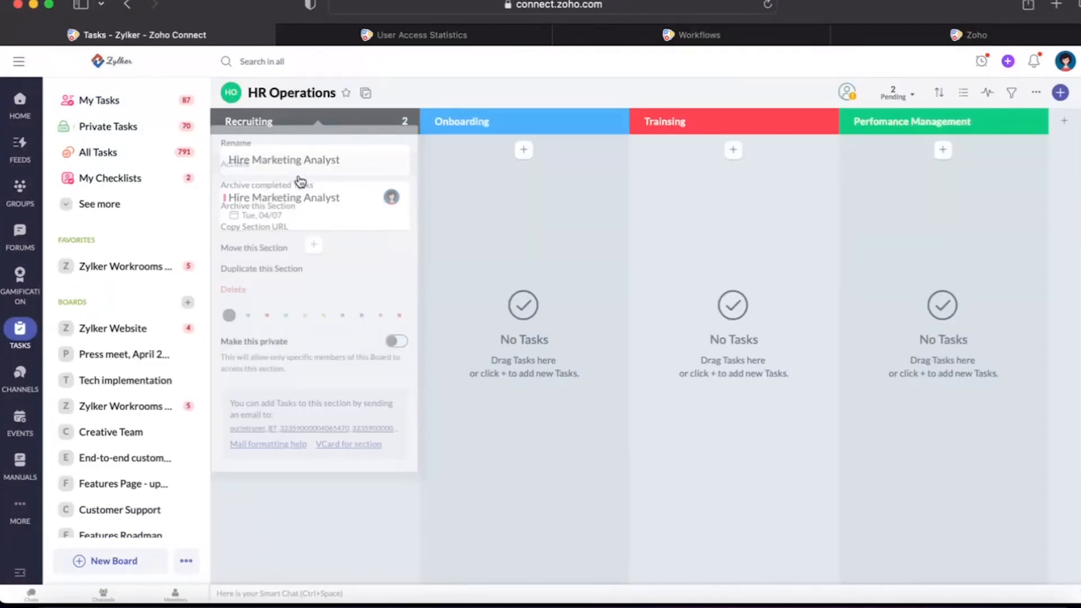
{"action": "left_click", "coordinate": [337, 238]}
{"action": "left_click", "coordinate": [285, 206]}
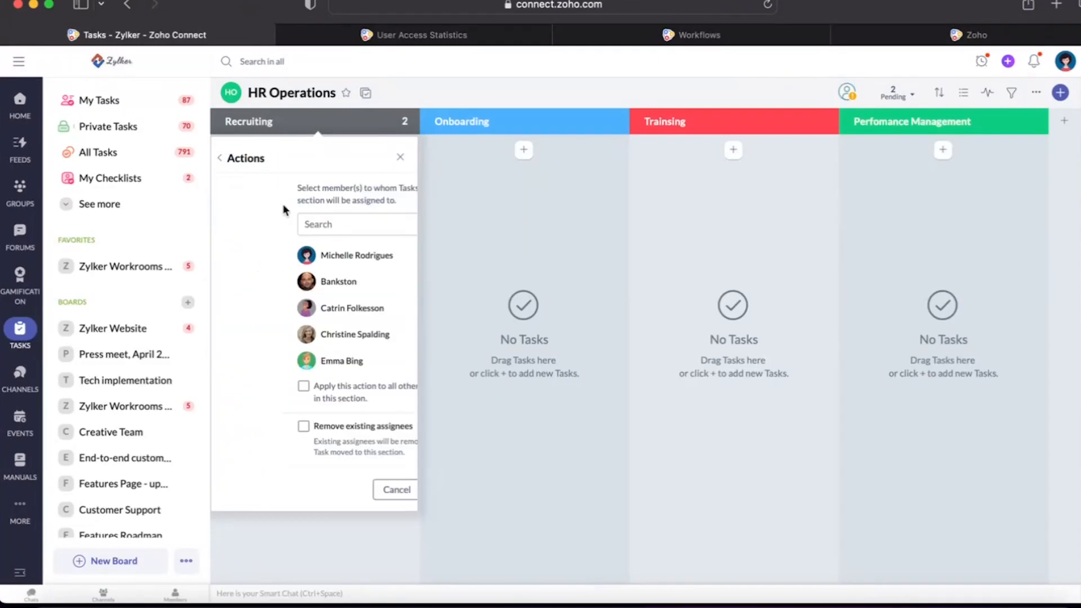
{"action": "scroll", "coordinate": [322, 304], "scroll_direction": "down", "scroll_amount": 1}
{"action": "scroll", "coordinate": [319, 302], "scroll_direction": "down", "scroll_amount": 3}
{"action": "scroll", "coordinate": [319, 302], "scroll_direction": "up", "scroll_amount": 4}
{"action": "left_click", "coordinate": [281, 309]}
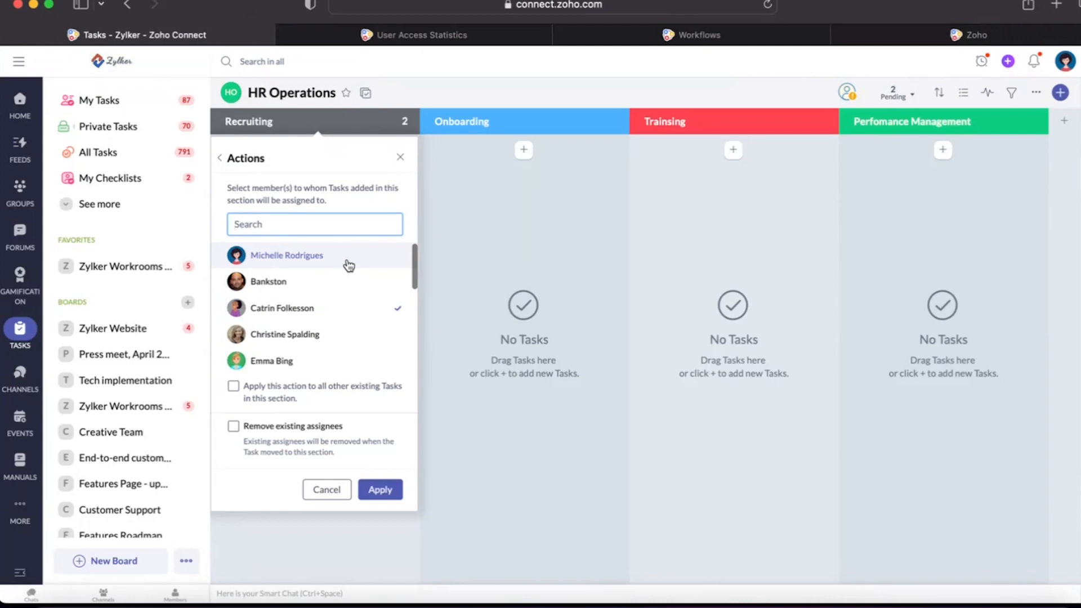
{"action": "left_click", "coordinate": [381, 495]}
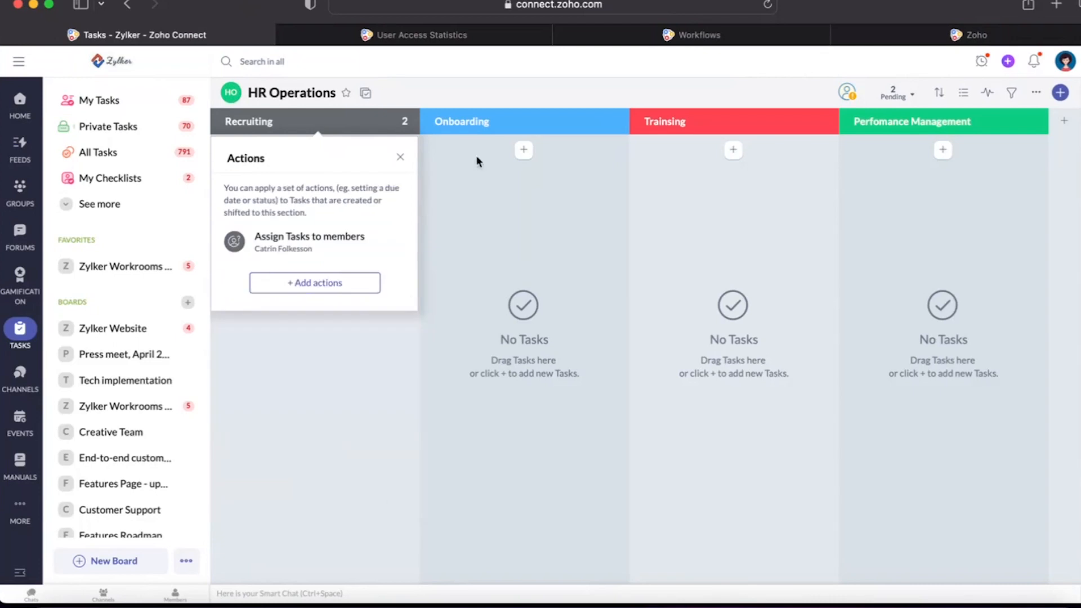
Add an action to the Onboarding section that assigns its tasks to the fourth listed member.
{"action": "left_click", "coordinate": [605, 124]}
{"action": "left_click", "coordinate": [507, 177]}
{"action": "left_click", "coordinate": [532, 249]}
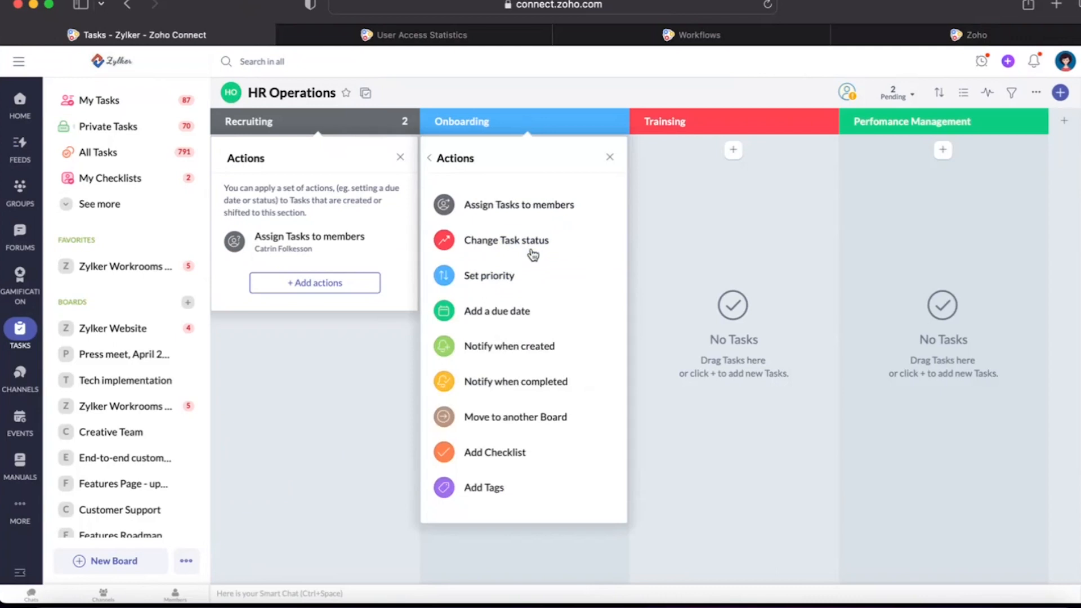
{"action": "left_click", "coordinate": [514, 207]}
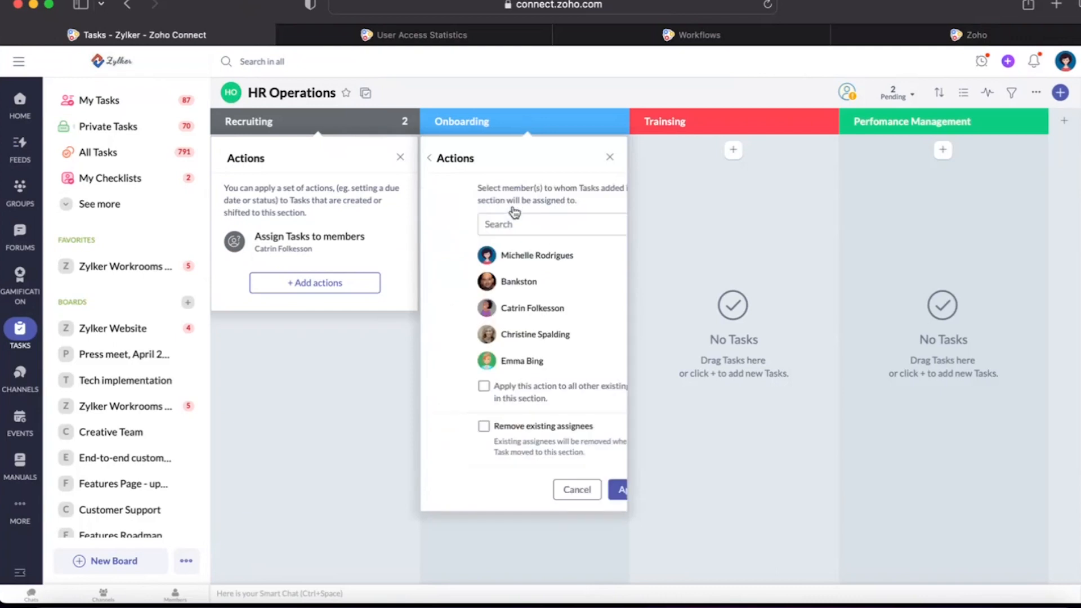
{"action": "left_click", "coordinate": [488, 335]}
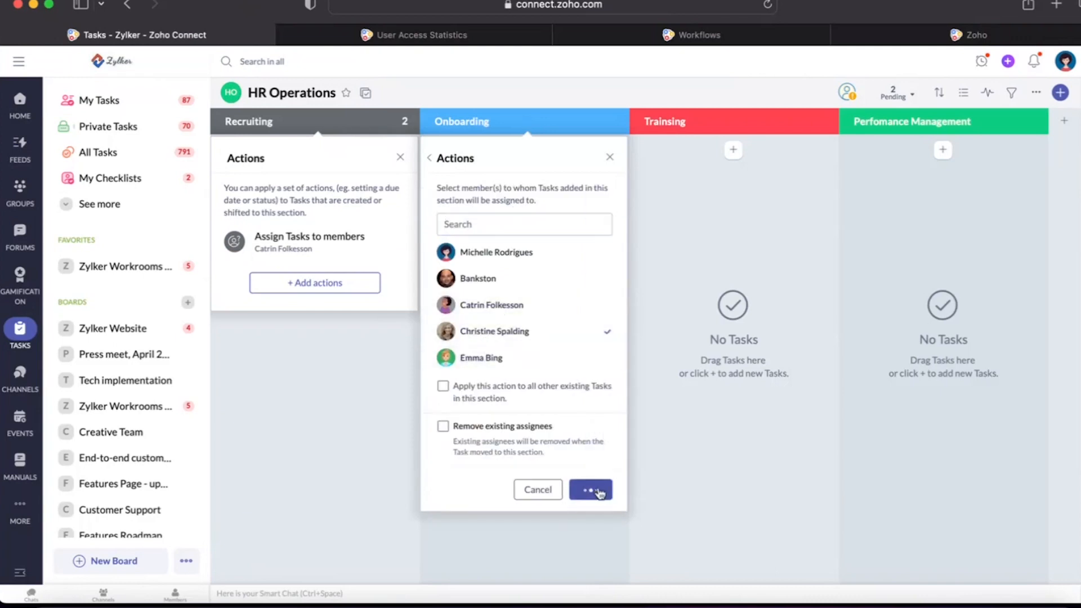
{"action": "left_click", "coordinate": [598, 491]}
Add an action to the Trainsing section that assigns its tasks to the fifth listed member, and close all the sections' Actions settings.
{"action": "left_click", "coordinate": [813, 122]}
{"action": "left_click", "coordinate": [724, 174]}
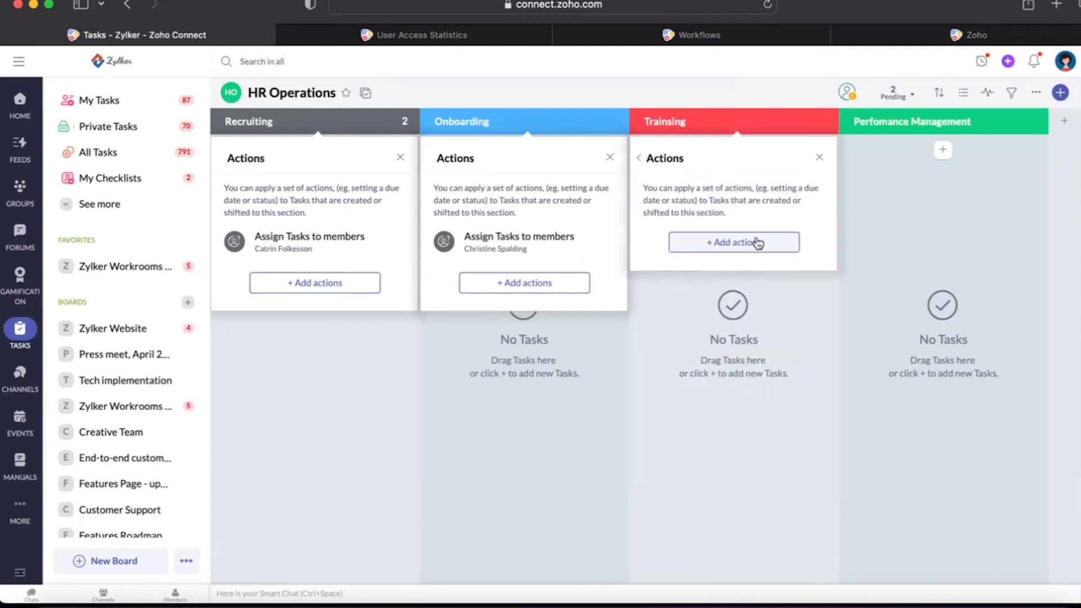
{"action": "left_click", "coordinate": [757, 242]}
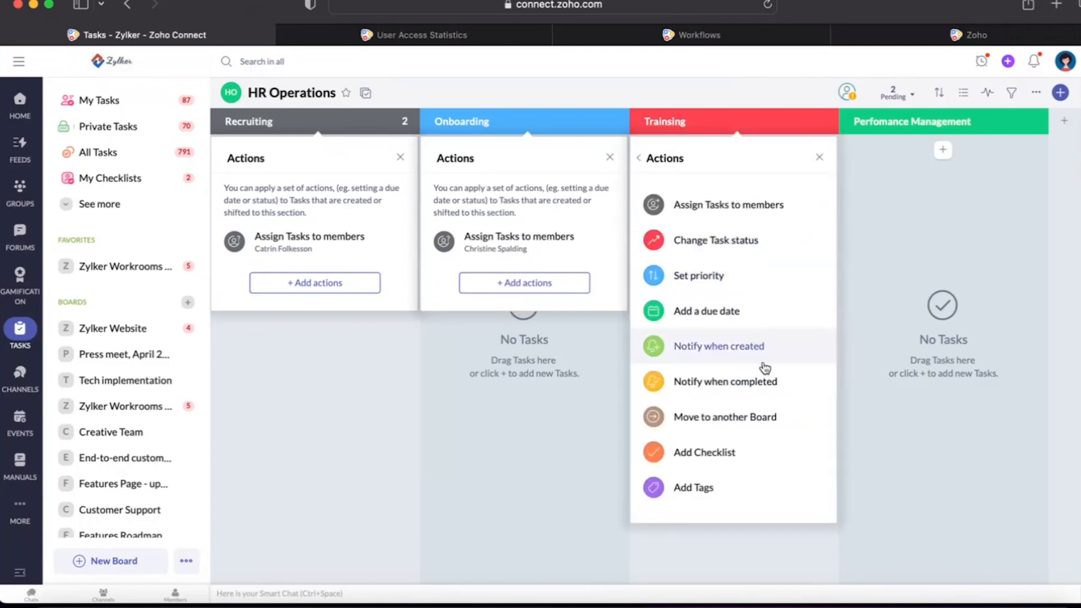
{"action": "left_click", "coordinate": [726, 208]}
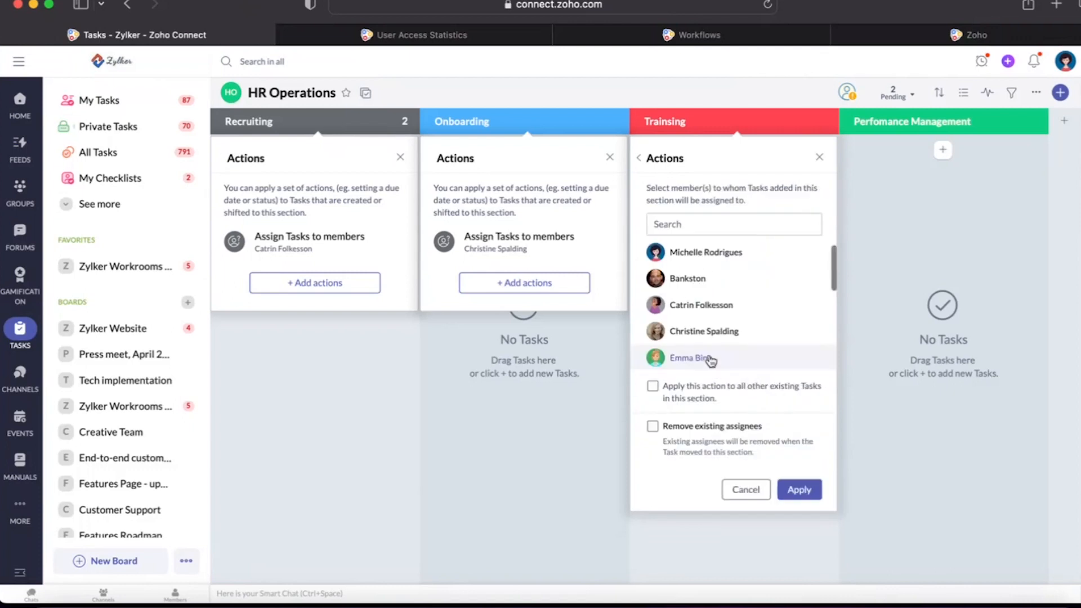
{"action": "left_click", "coordinate": [720, 360]}
{"action": "left_click", "coordinate": [798, 488]}
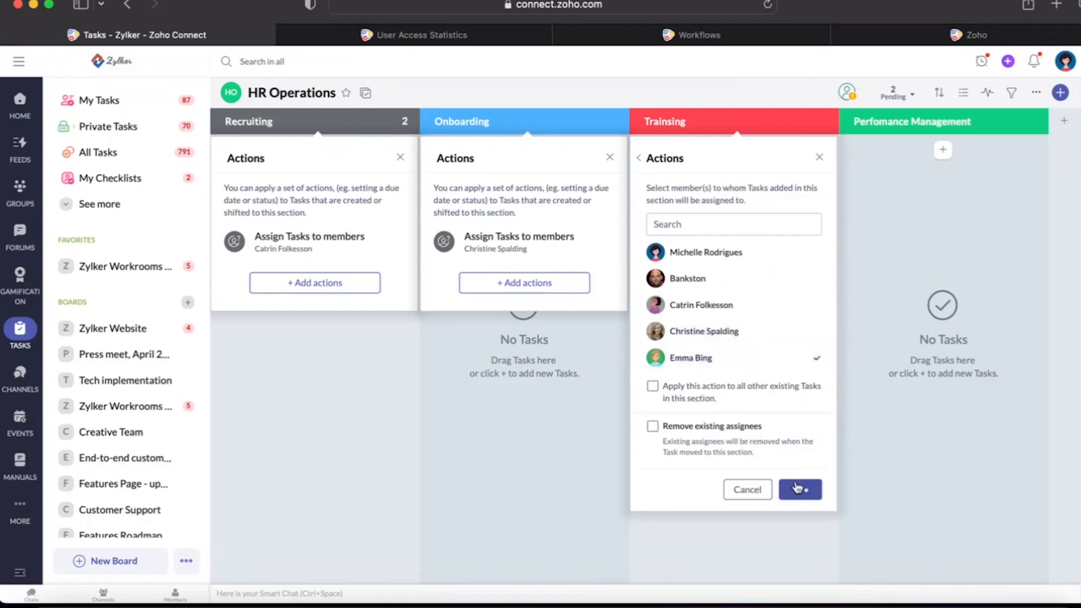
{"action": "left_click", "coordinate": [819, 158]}
{"action": "left_click", "coordinate": [610, 157]}
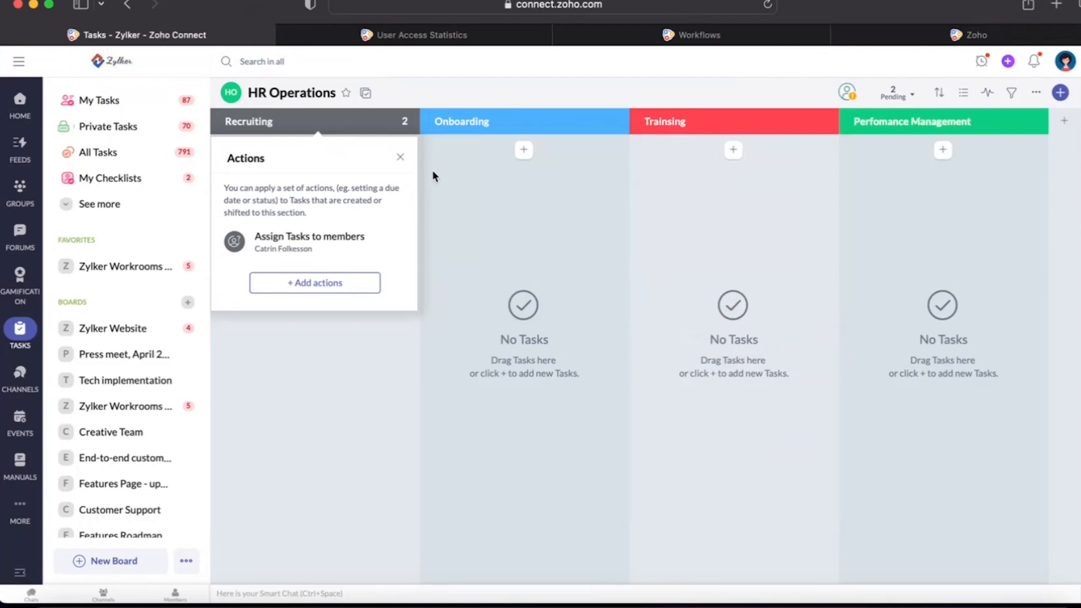
{"action": "left_click", "coordinate": [397, 159]}
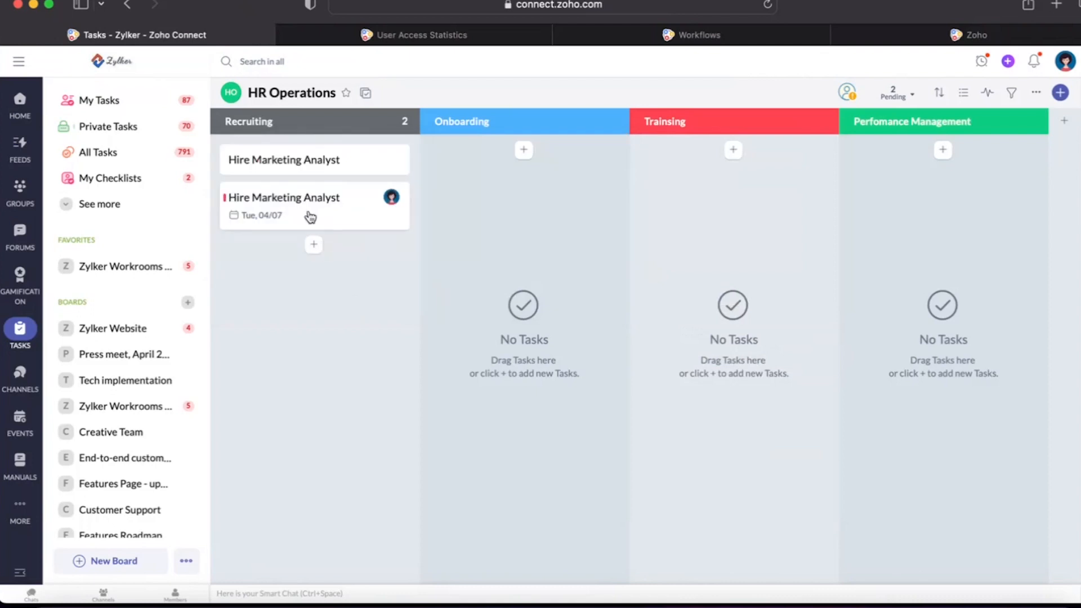
Start the time tracker on the Hire Marketing Analyst task due 04/07 in the Recruiting section.
{"action": "left_click", "coordinate": [345, 218]}
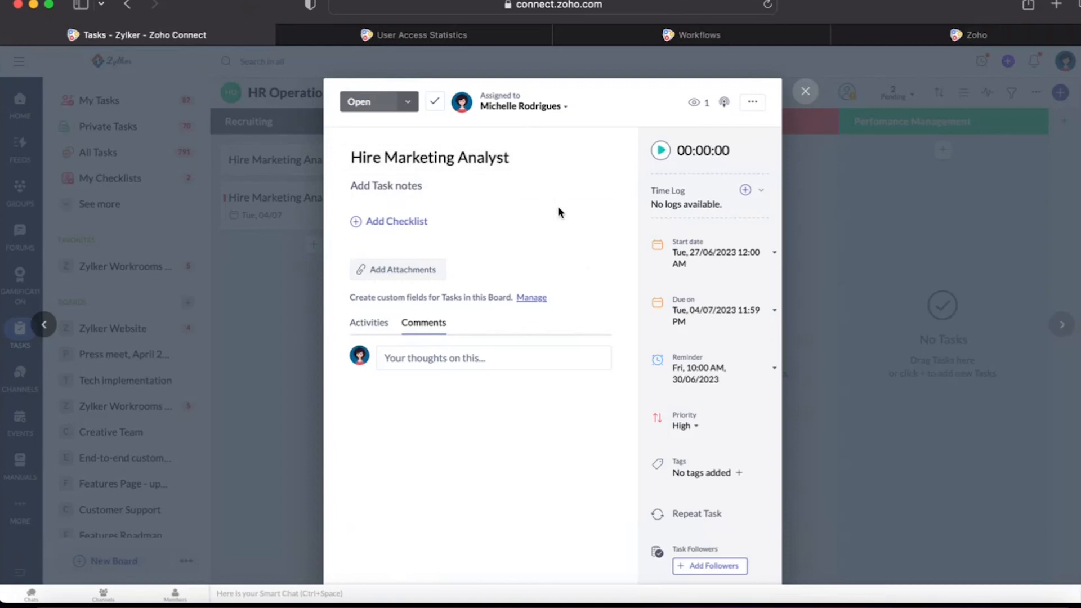
{"action": "left_click", "coordinate": [661, 151]}
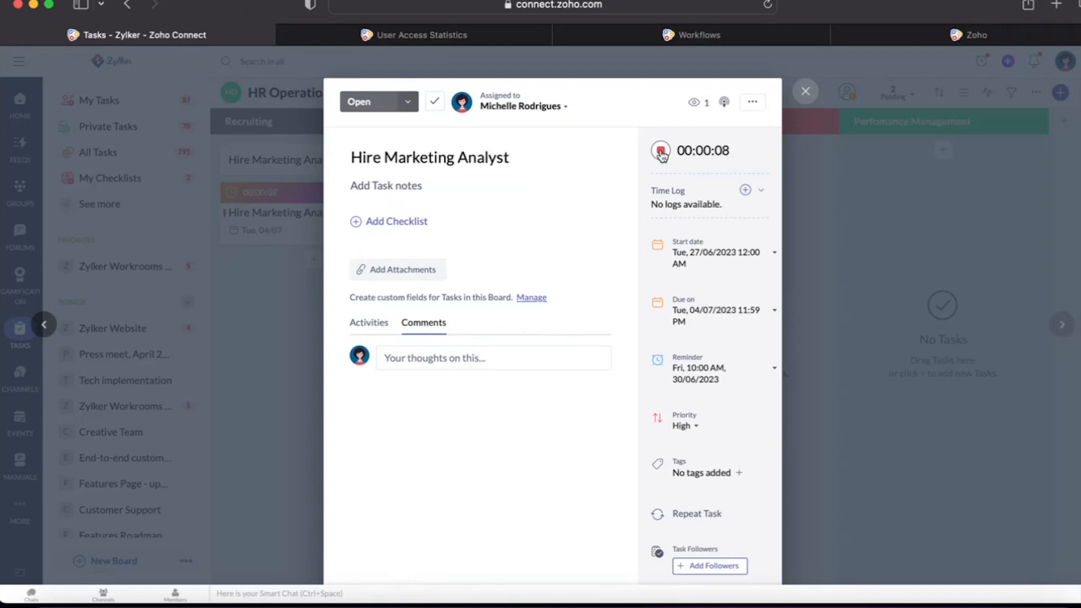
Add a checklist to the task with the items Scheduling Interviews, Onboarding, Training and KPI Indicators.
{"action": "left_click", "coordinate": [414, 223]}
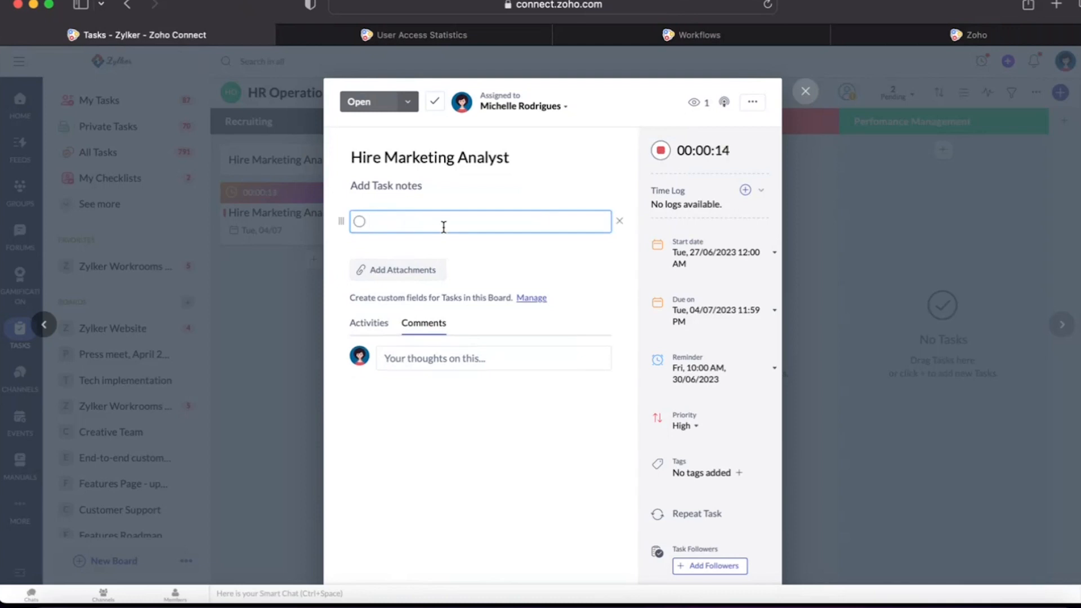
{"action": "type", "text": "Scheduling Interviews"}
{"action": "key", "text": "Return"}
{"action": "type", "text": "OnboardingT"}
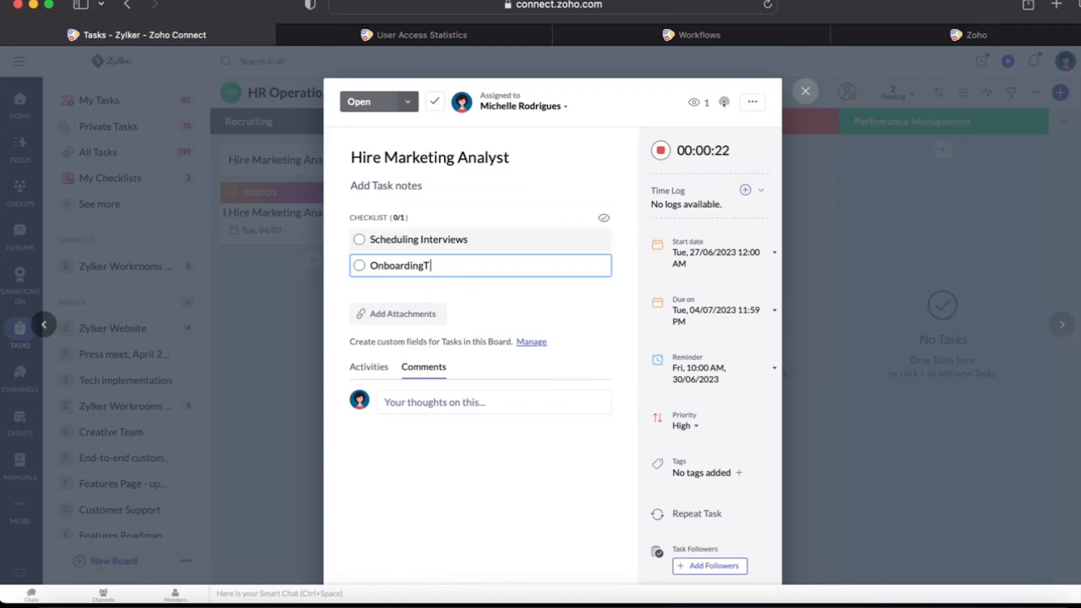
{"action": "key", "text": "BackSpace"}
{"action": "key", "text": "Return"}
{"action": "type", "text": "Training"}
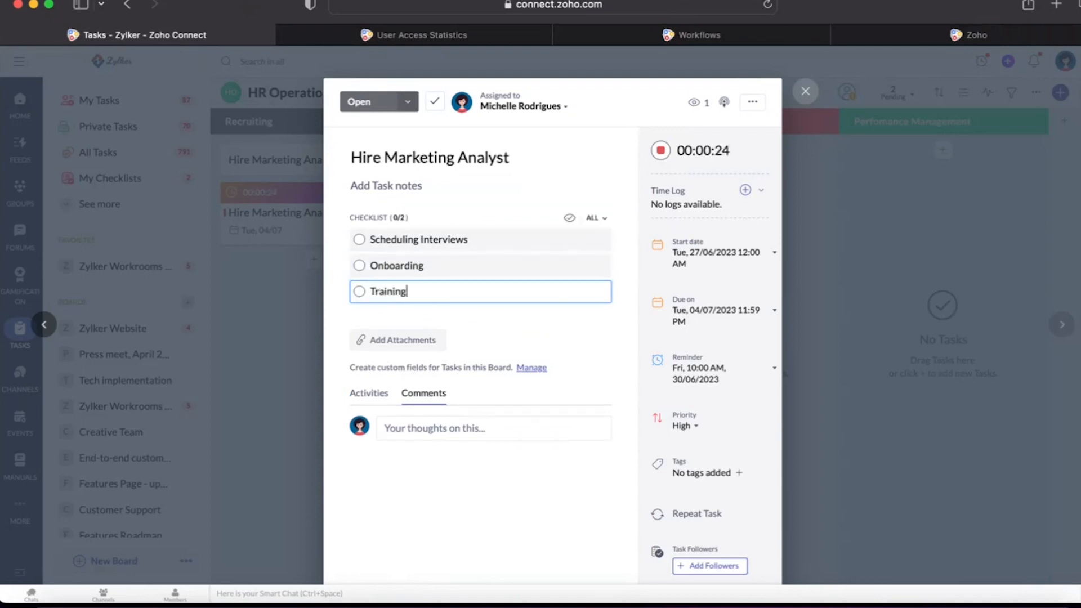
{"action": "key", "text": "Return"}
{"action": "type", "text": "KPI INdica"}
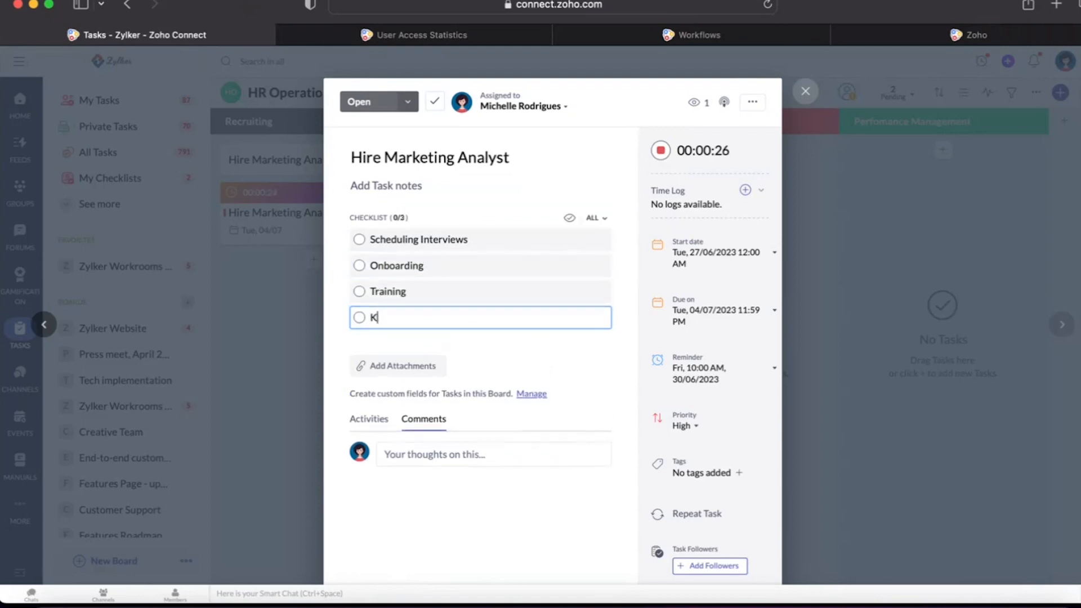
{"action": "key", "text": "BackSpace"}
{"action": "key", "text": "BackSpace"}
{"action": "key", "text": "BackSpace"}
{"action": "key", "text": "BackSpace"}
{"action": "key", "text": "BackSpace"}
{"action": "type", "text": "ndicators"}
{"action": "key", "text": "Return"}
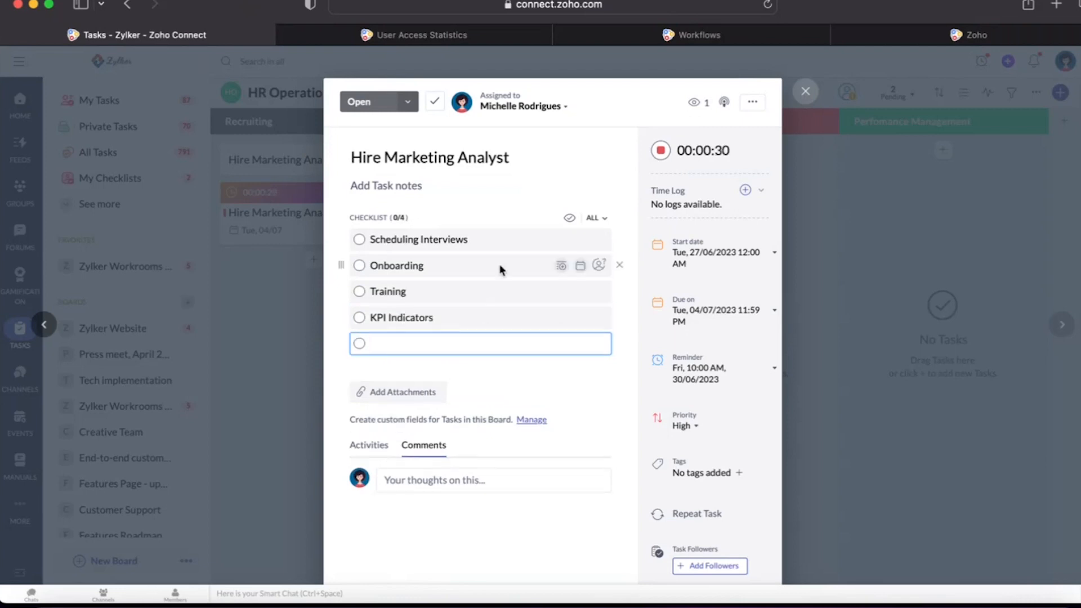
{"action": "left_click", "coordinate": [619, 345]}
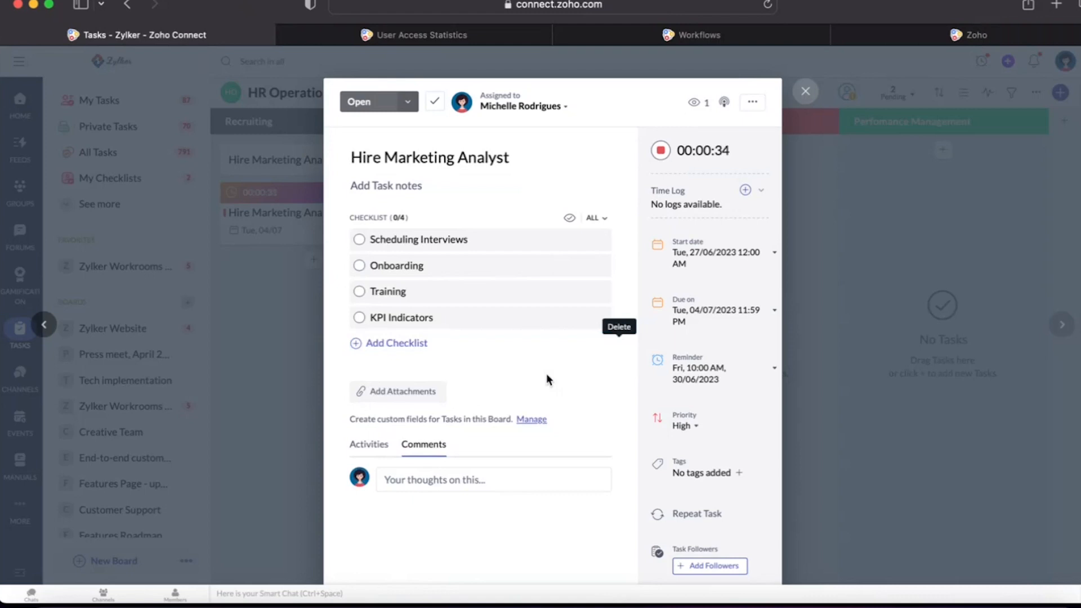
Mark the Scheduling Interviews checklist item as completed, stop the task's timer and close the task.
{"action": "left_click", "coordinate": [361, 241]}
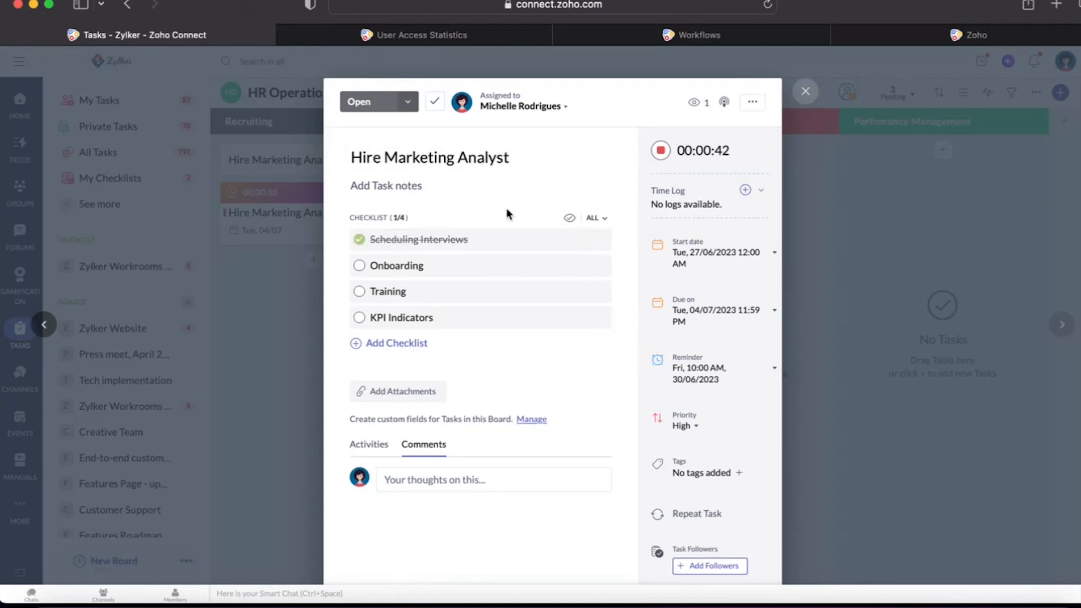
{"action": "left_click", "coordinate": [662, 151]}
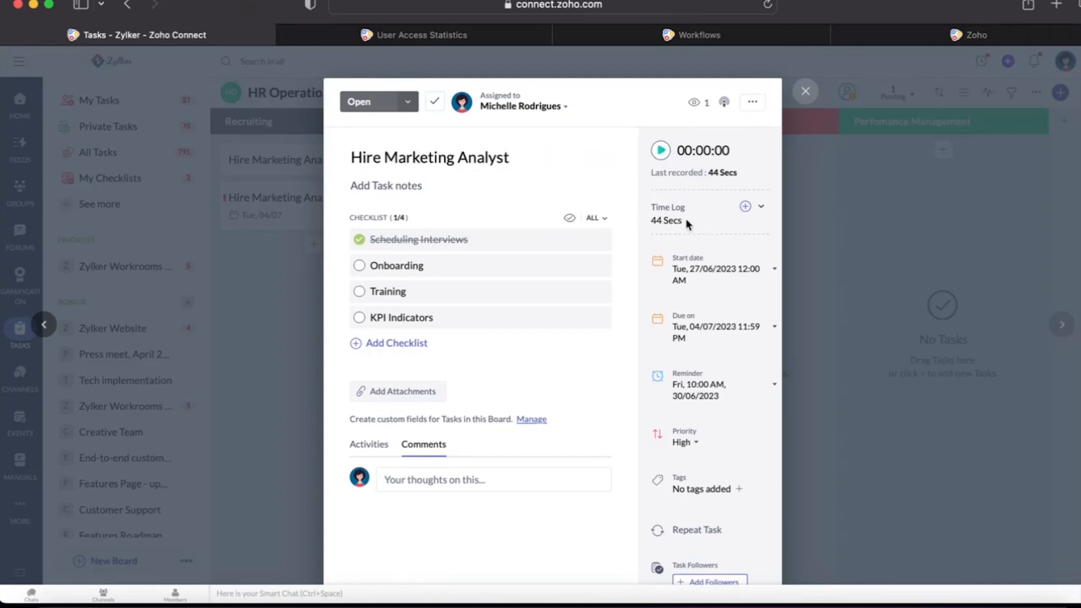
{"action": "left_click", "coordinate": [807, 91]}
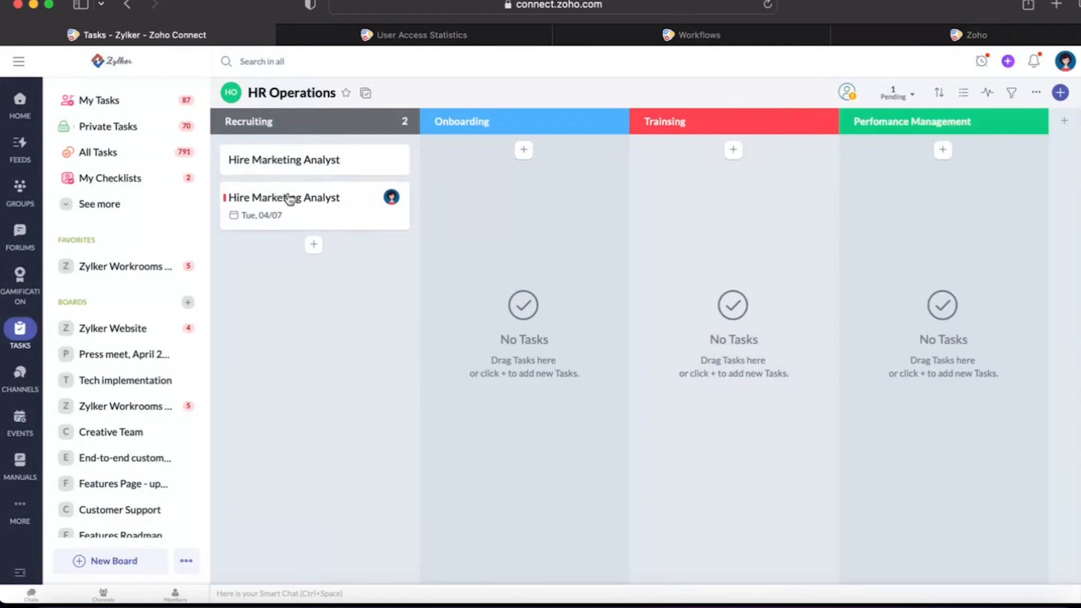
Move the Hire Marketing Analyst task due 04/07 from Recruiting to the Onboarding section and check its assignees.
{"action": "left_click_drag", "start_coordinate": [292, 208], "coordinate": [493, 183]}
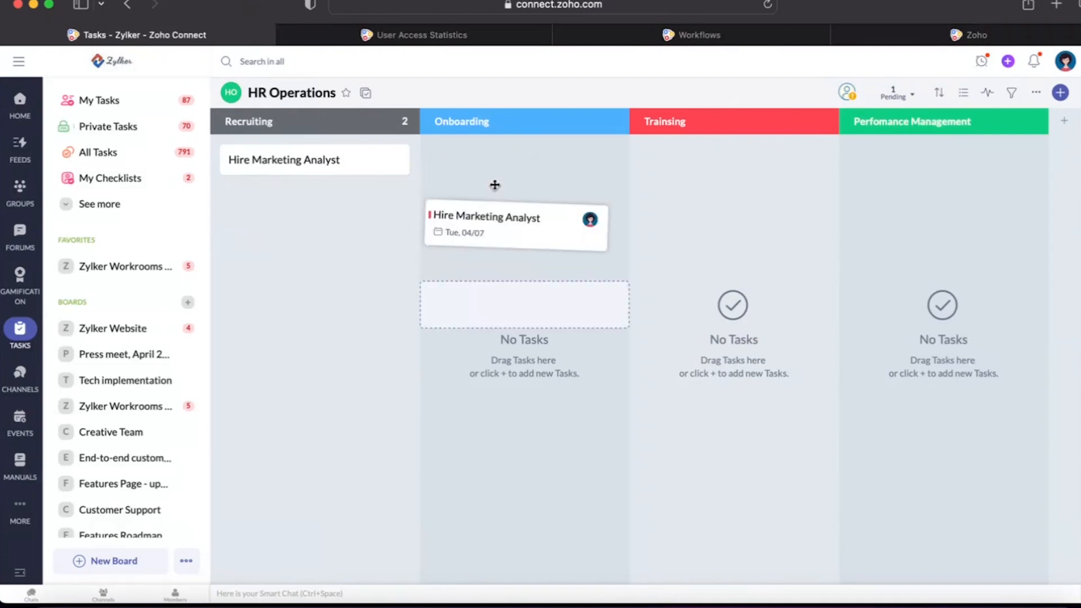
{"action": "mouse_move", "coordinate": [599, 168]}
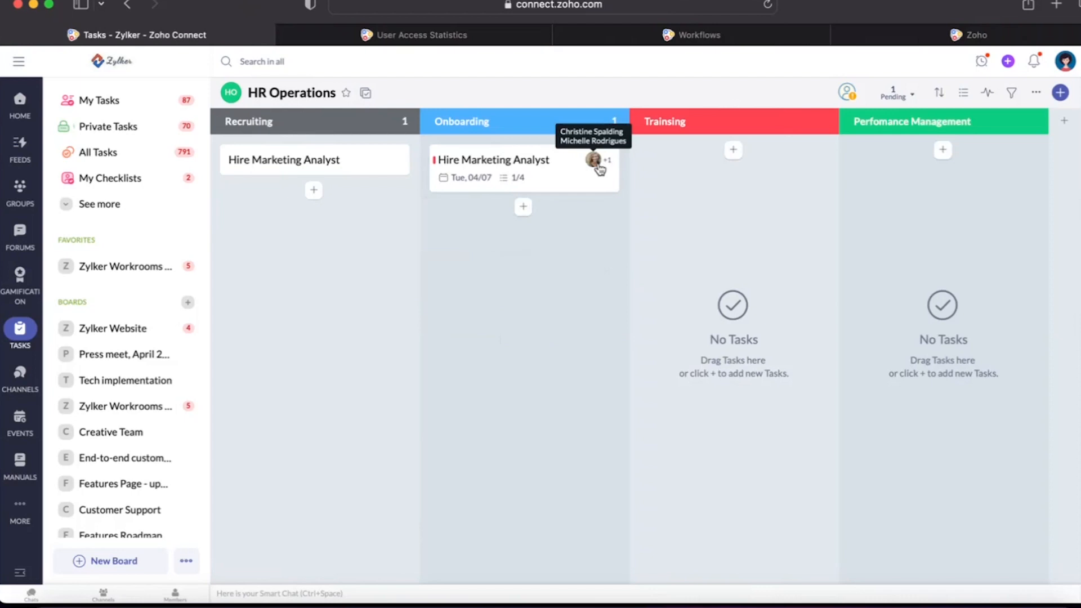
Review the moved task's checklist, time log, dates, reminder, priority and follower settings.
{"action": "left_click", "coordinate": [558, 164]}
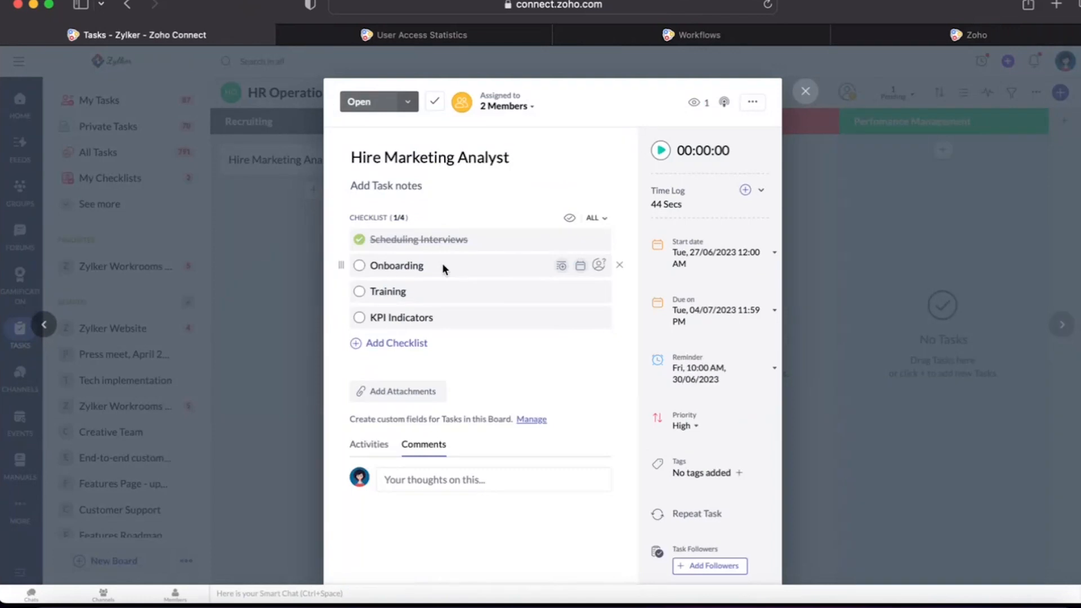
{"action": "left_click", "coordinate": [805, 91]}
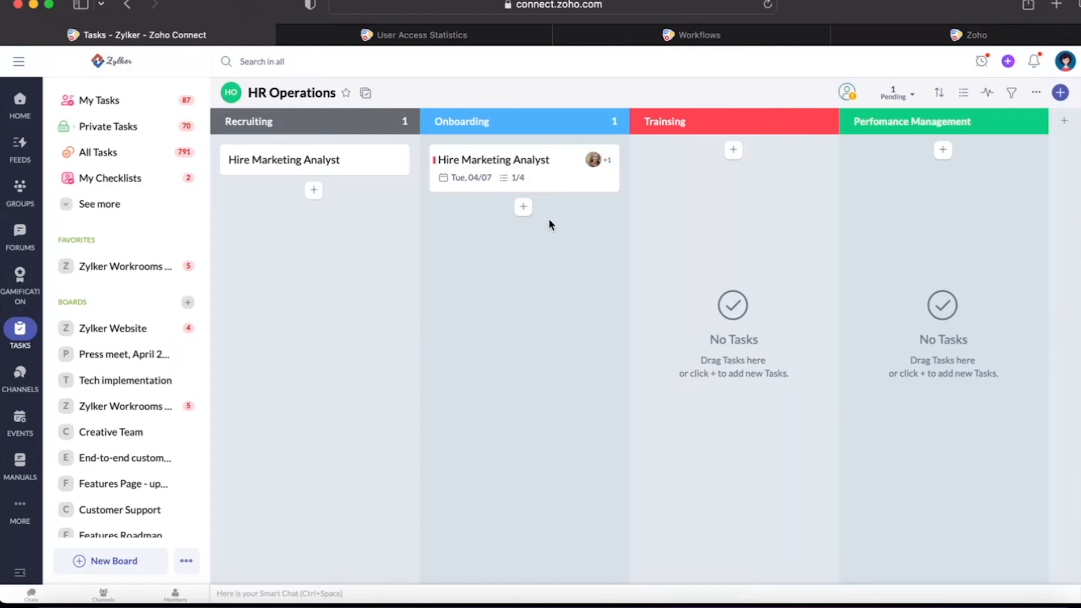
{"action": "left_click", "coordinate": [499, 152]}
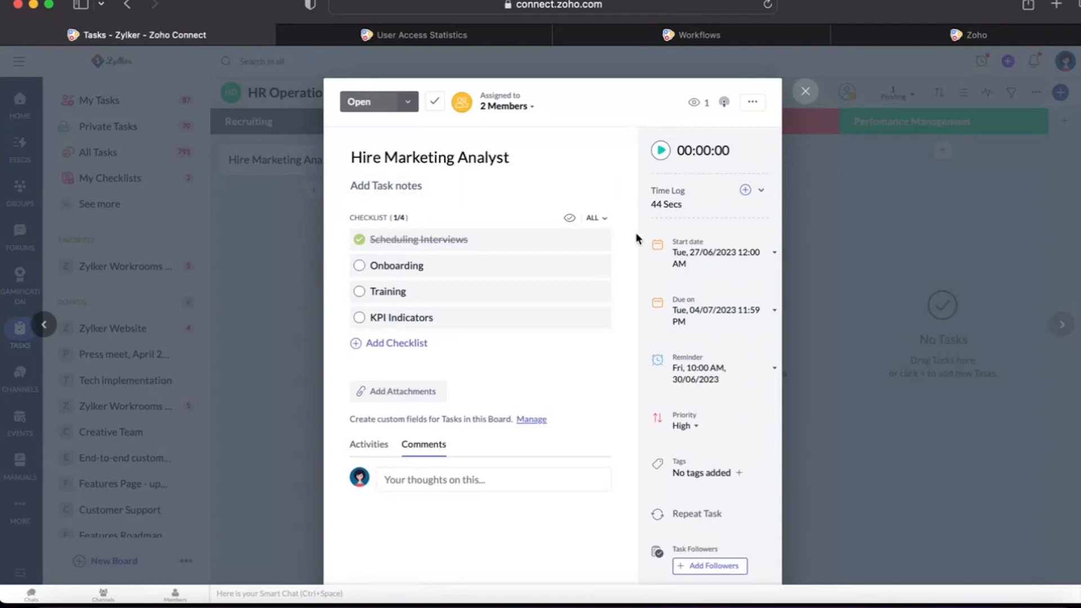
{"action": "scroll", "coordinate": [628, 236], "scroll_direction": "down", "scroll_amount": 2}
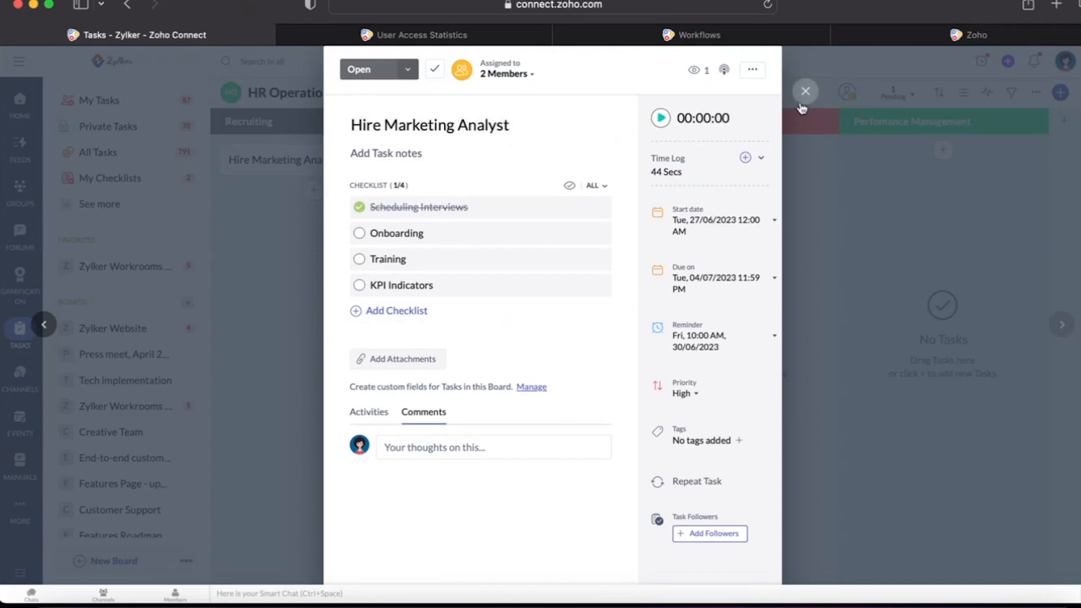
{"action": "left_click", "coordinate": [806, 92]}
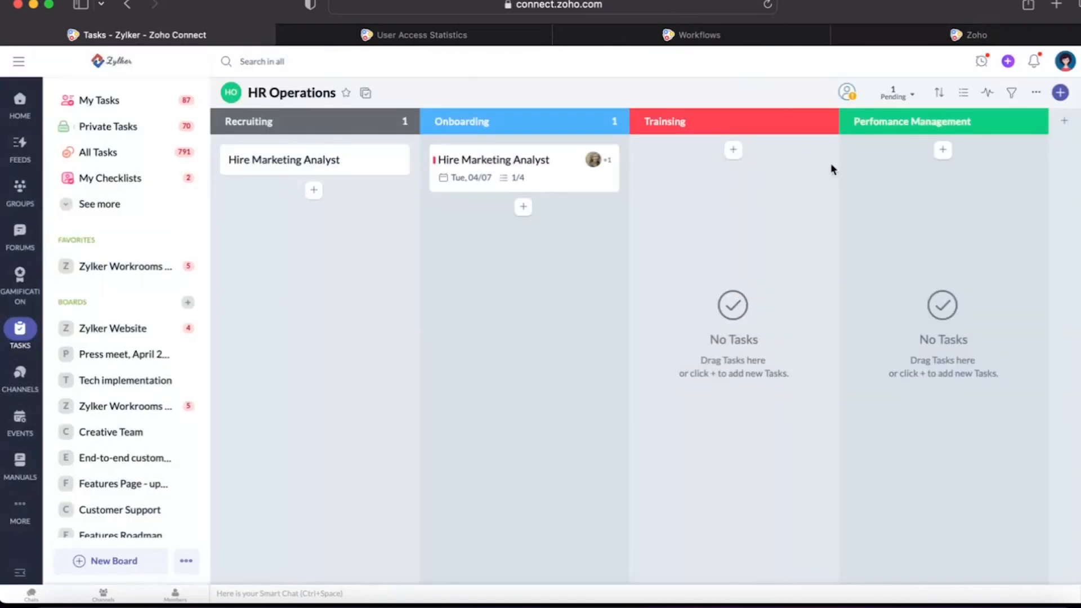
Create a dropdown custom field named Location with the options US, EU and Asia in the HR Operations board's settings.
{"action": "left_click", "coordinate": [1036, 91]}
{"action": "left_click", "coordinate": [985, 120]}
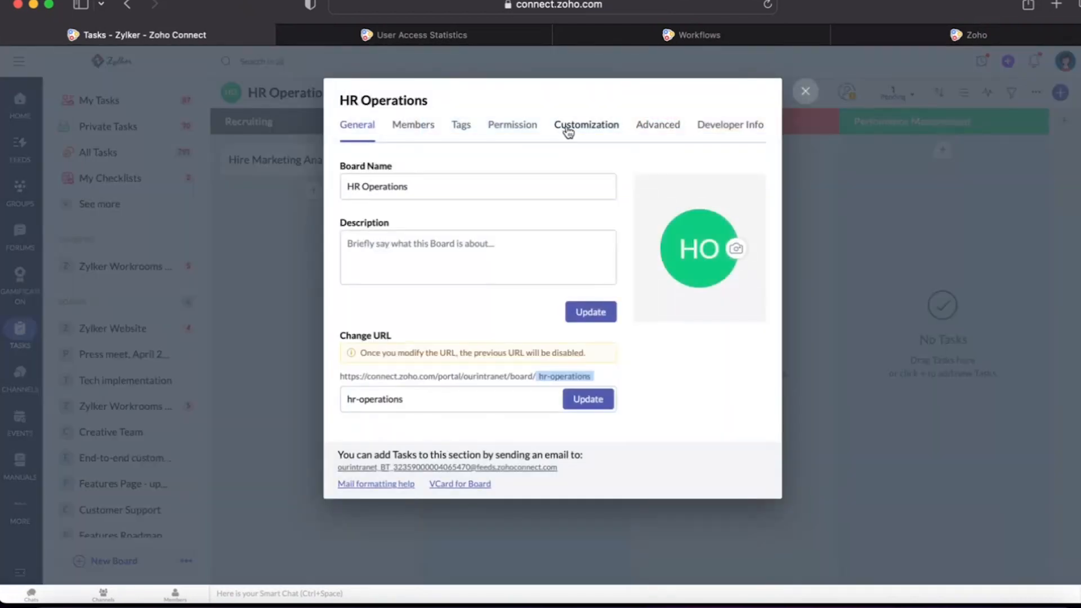
{"action": "left_click", "coordinate": [568, 128]}
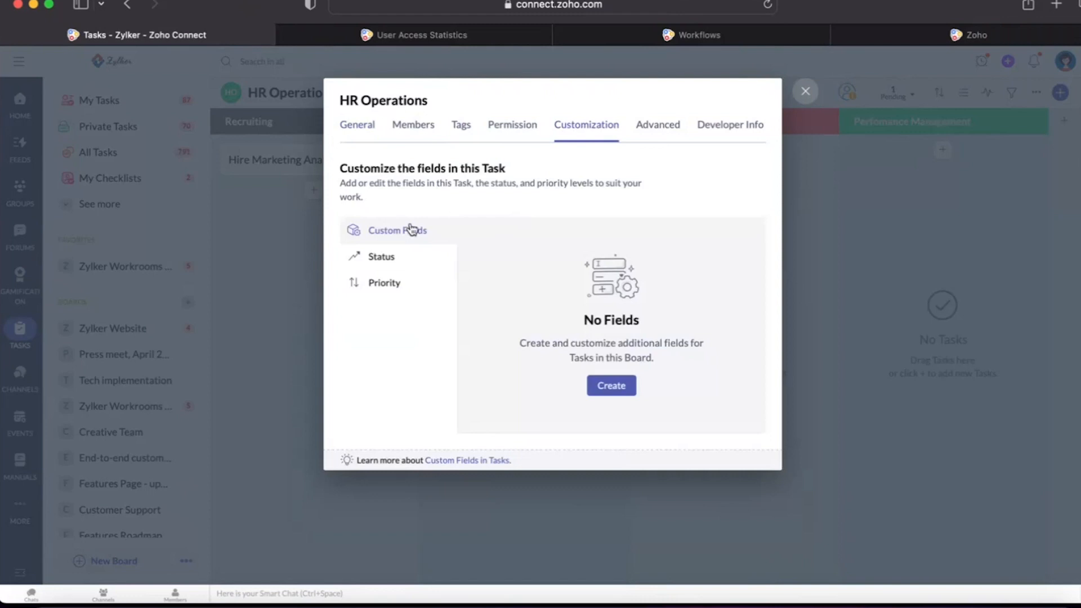
{"action": "left_click", "coordinate": [604, 388]}
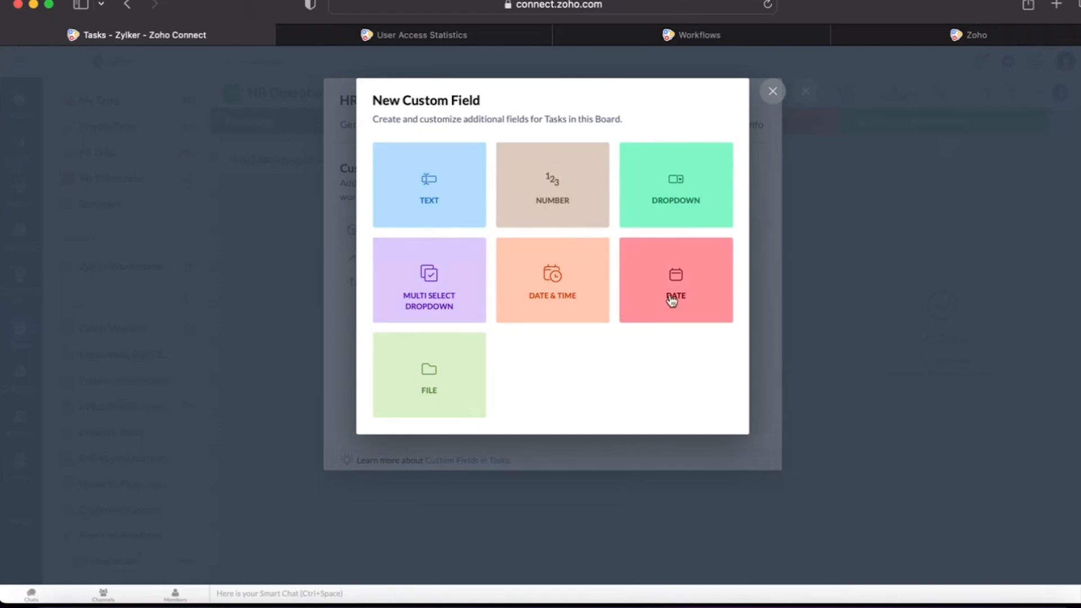
{"action": "left_click", "coordinate": [674, 186]}
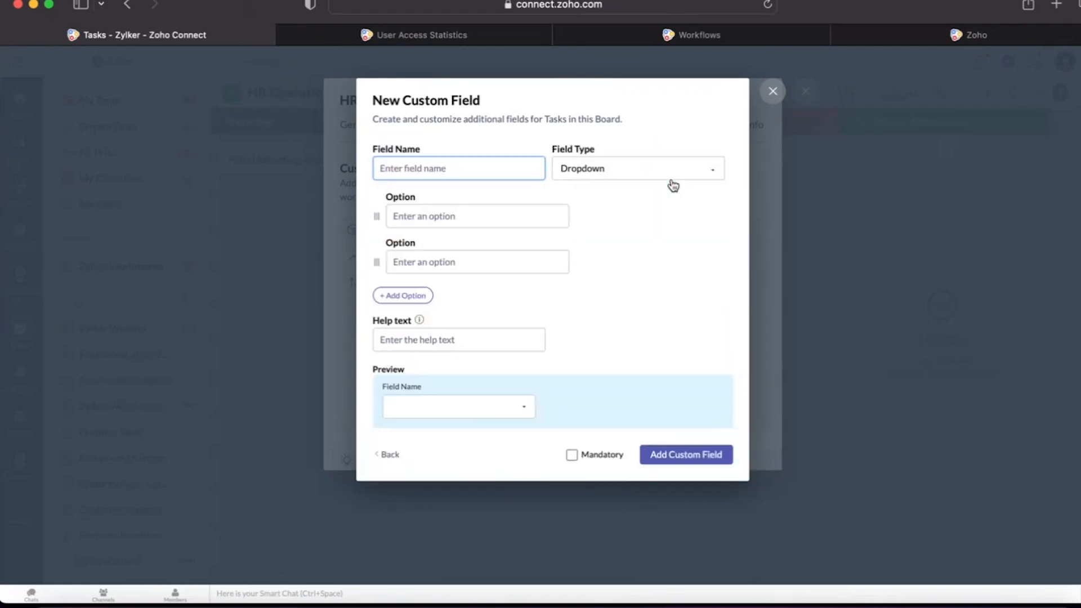
{"action": "type", "text": "Location"}
{"action": "left_click", "coordinate": [420, 216]}
{"action": "type", "text": "US"}
{"action": "key", "text": "Tab"}
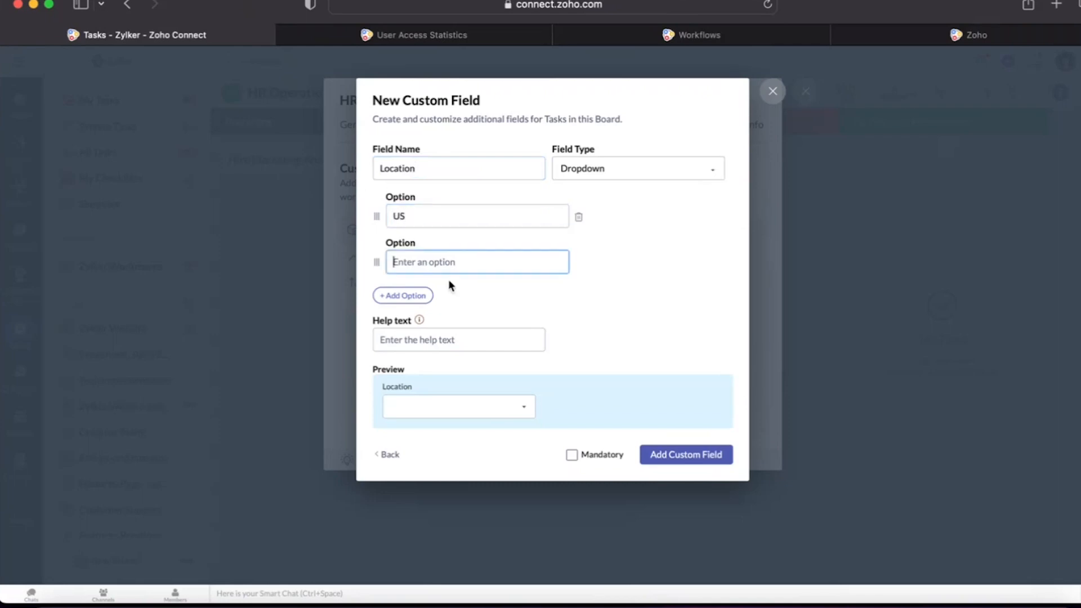
{"action": "type", "text": "EU"}
{"action": "left_click", "coordinate": [395, 296]}
{"action": "type", "text": "Asia"}
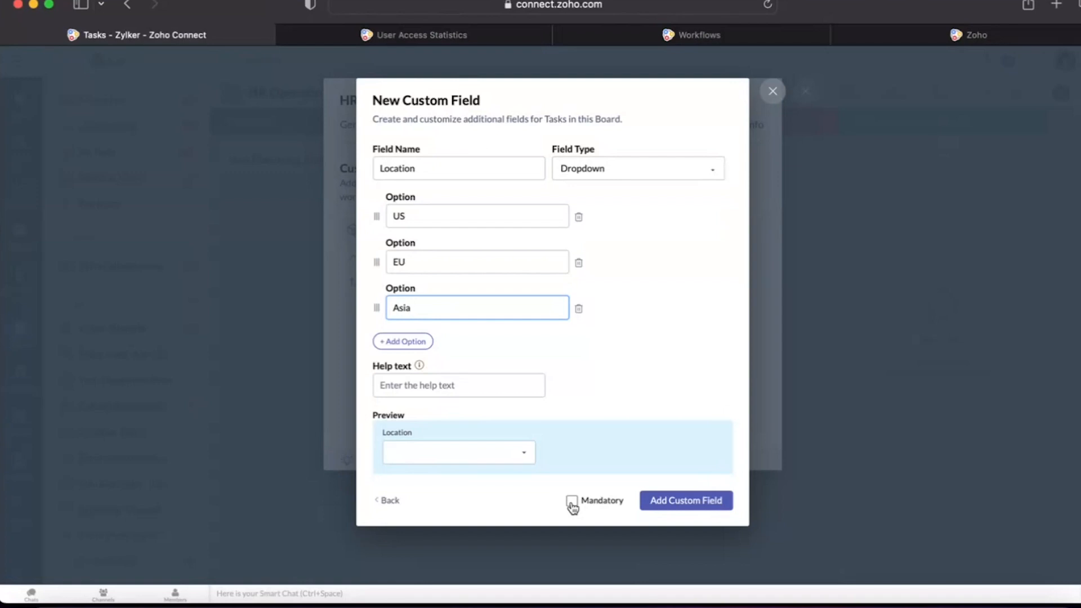
{"action": "left_click", "coordinate": [711, 507]}
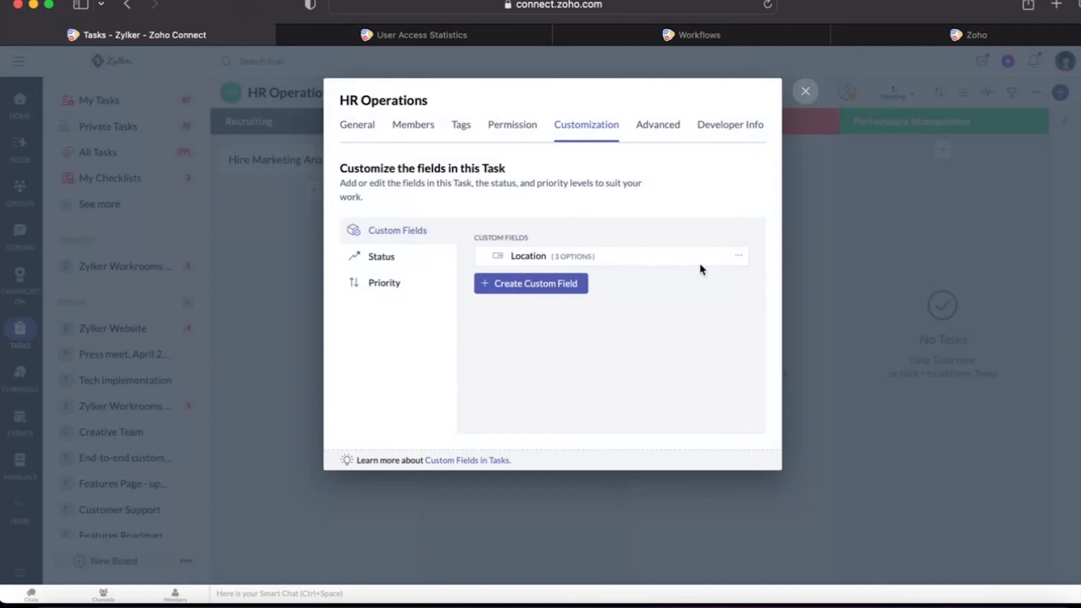
Enable showing the Location custom field on task cards and close the board settings.
{"action": "left_click", "coordinate": [738, 257]}
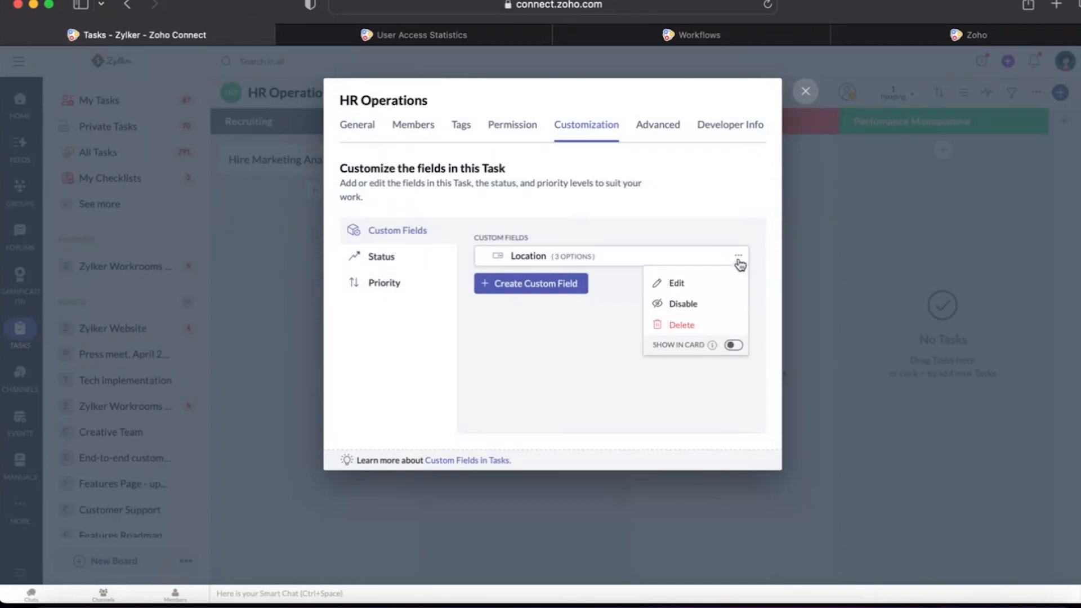
{"action": "left_click", "coordinate": [733, 345]}
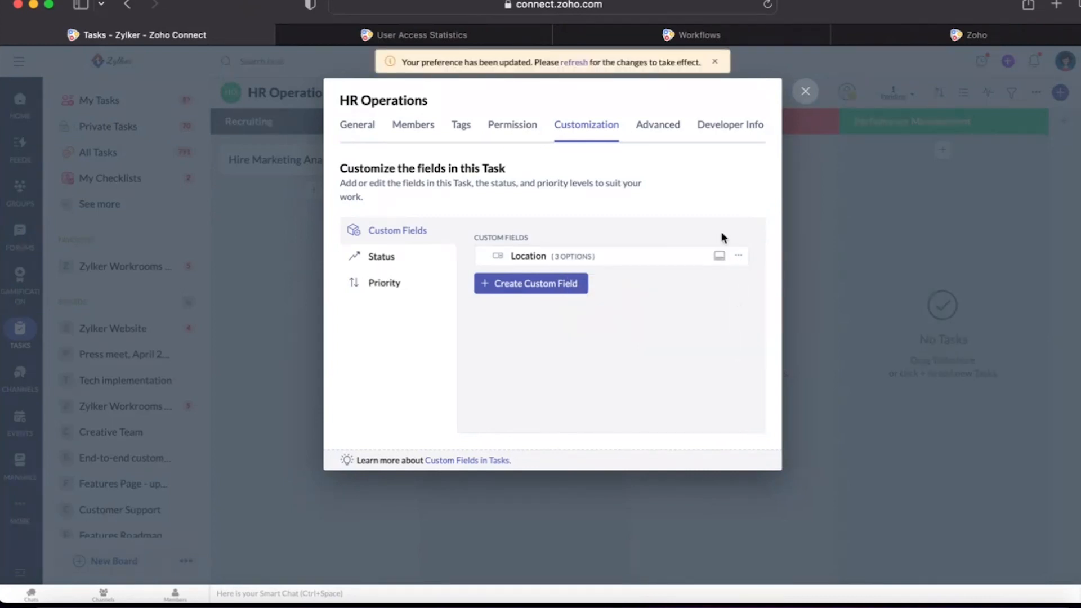
{"action": "left_click", "coordinate": [806, 93]}
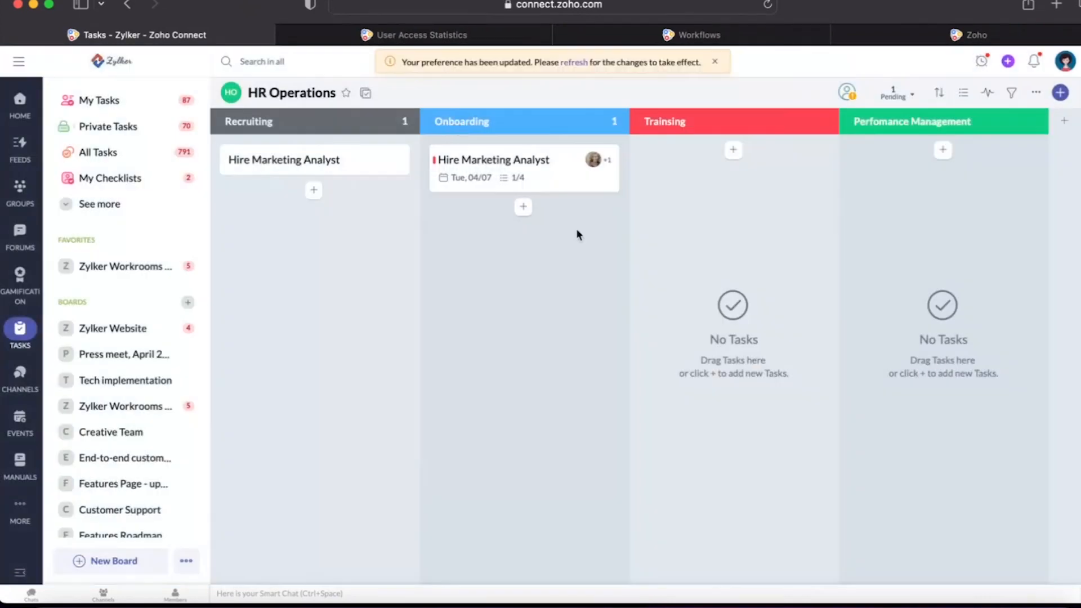
Set the Location of the Onboarding section's Hire Marketing Analyst task to US and close the task.
{"action": "left_click", "coordinate": [527, 173]}
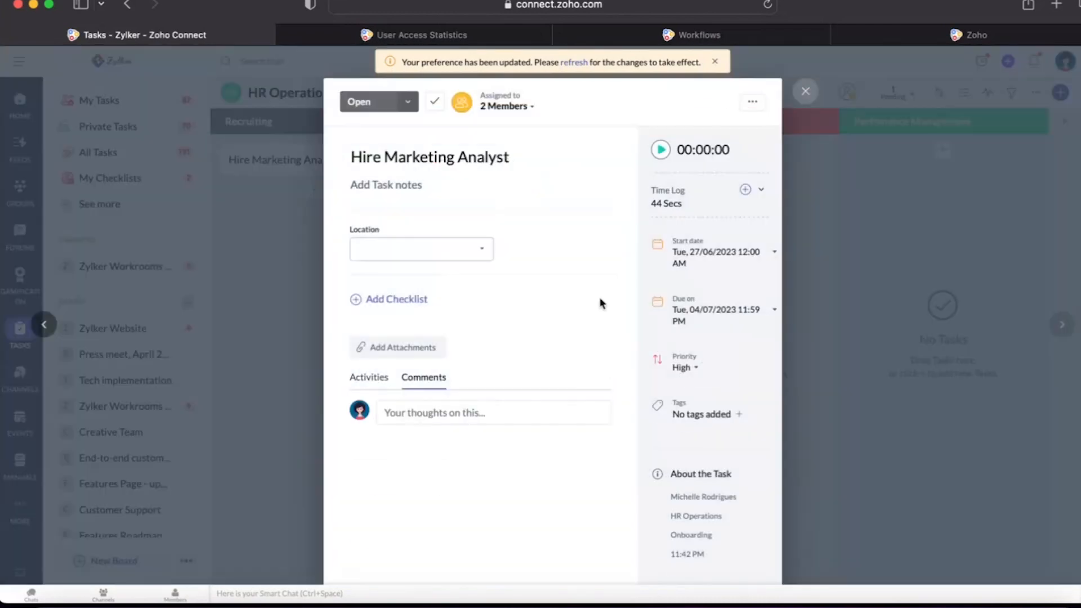
{"action": "left_click", "coordinate": [432, 256]}
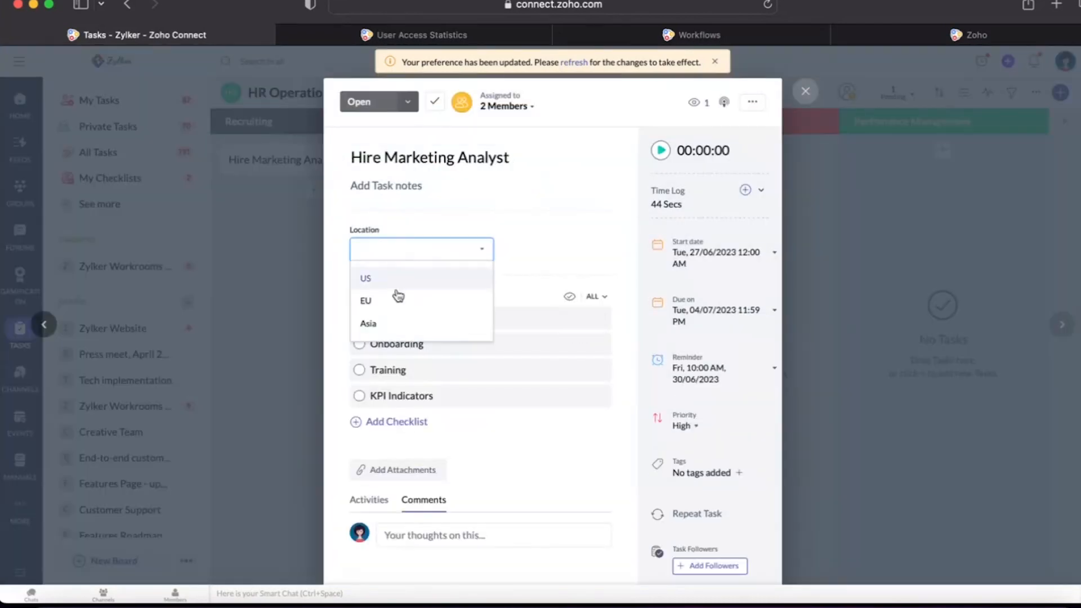
{"action": "left_click", "coordinate": [369, 279]}
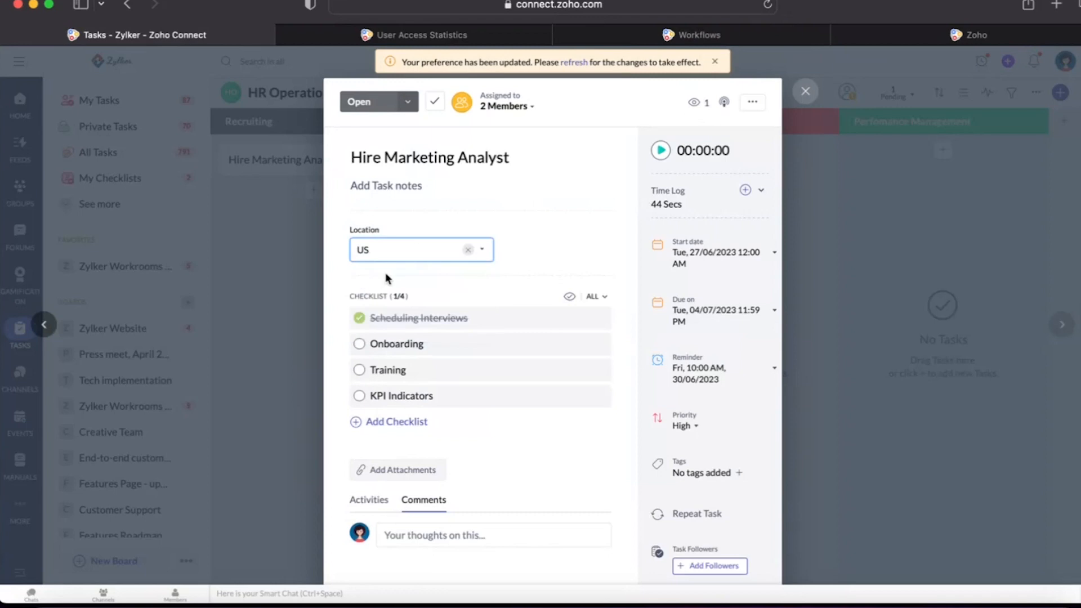
{"action": "left_click", "coordinate": [806, 90]}
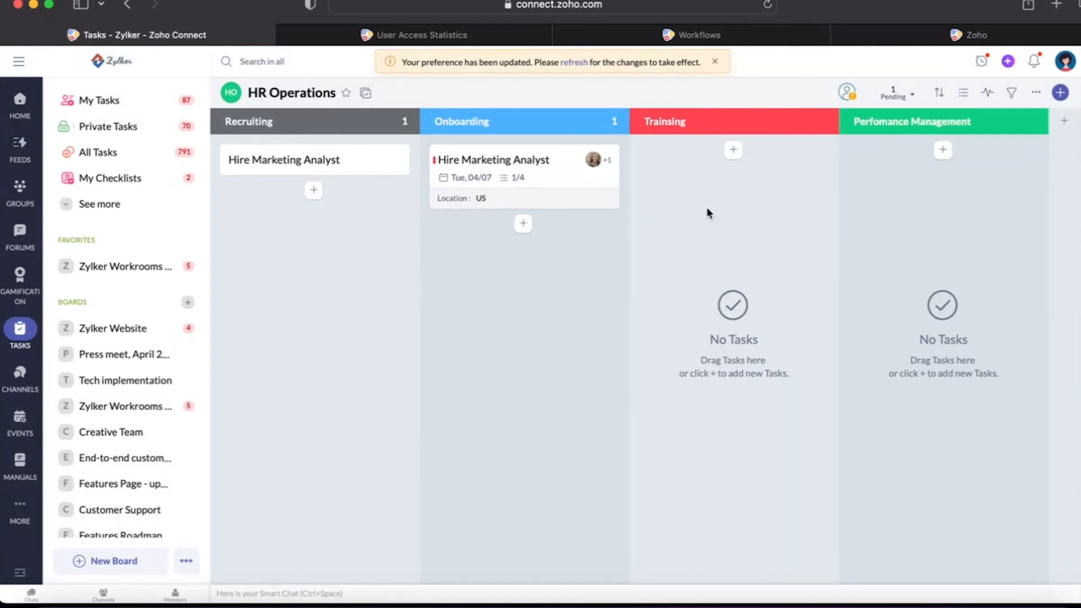
Review the details and available status options of the Onboarding section's Hire Marketing Analyst task.
{"action": "left_click", "coordinate": [545, 177]}
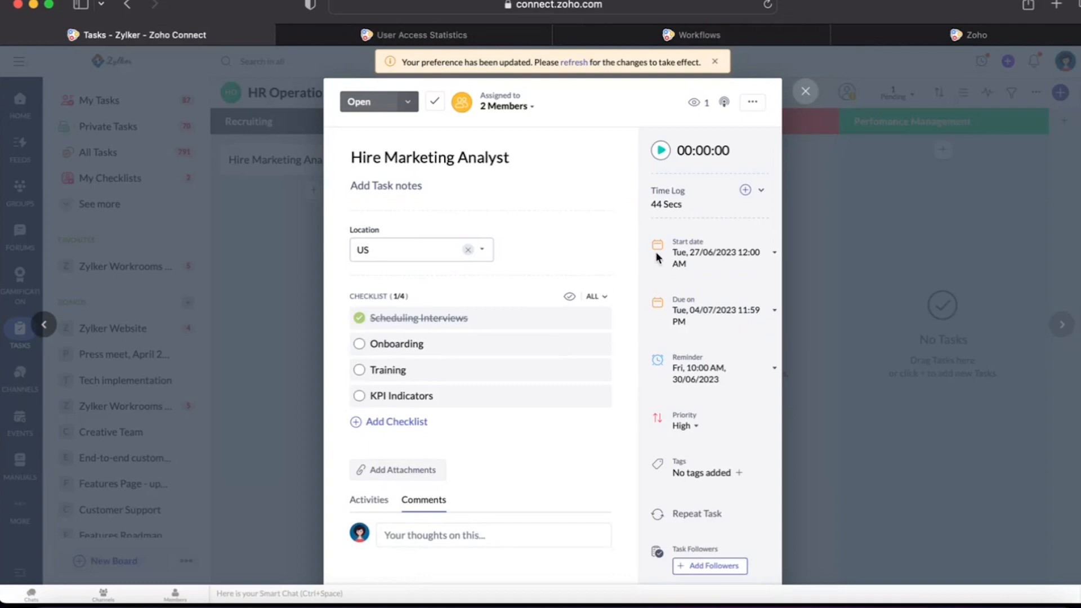
{"action": "scroll", "coordinate": [591, 239], "scroll_direction": "down", "scroll_amount": 1}
{"action": "scroll", "coordinate": [590, 234], "scroll_direction": "up", "scroll_amount": 1}
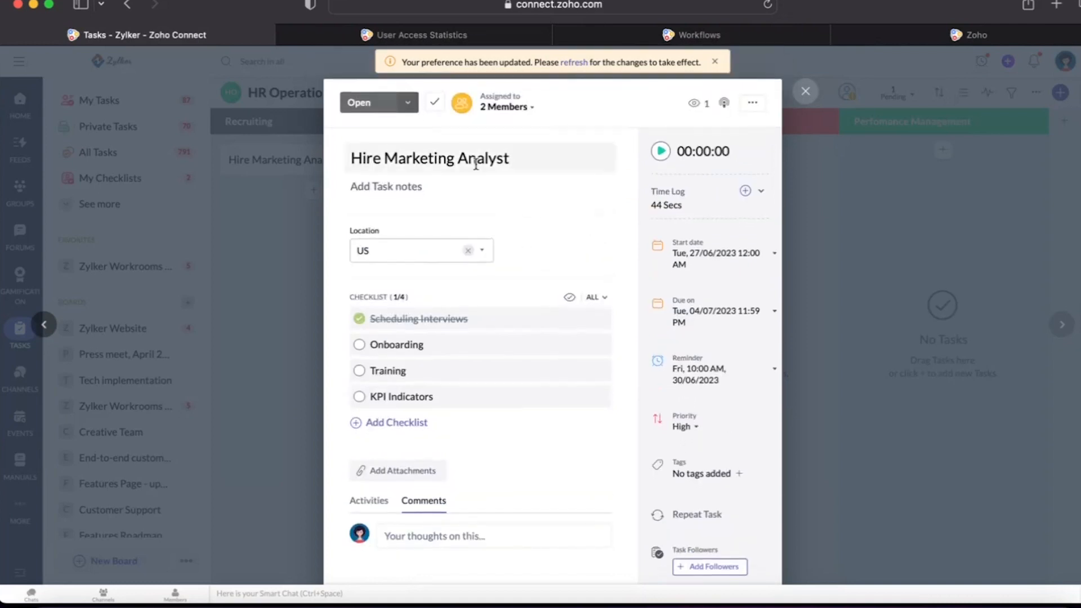
{"action": "left_click", "coordinate": [408, 102]}
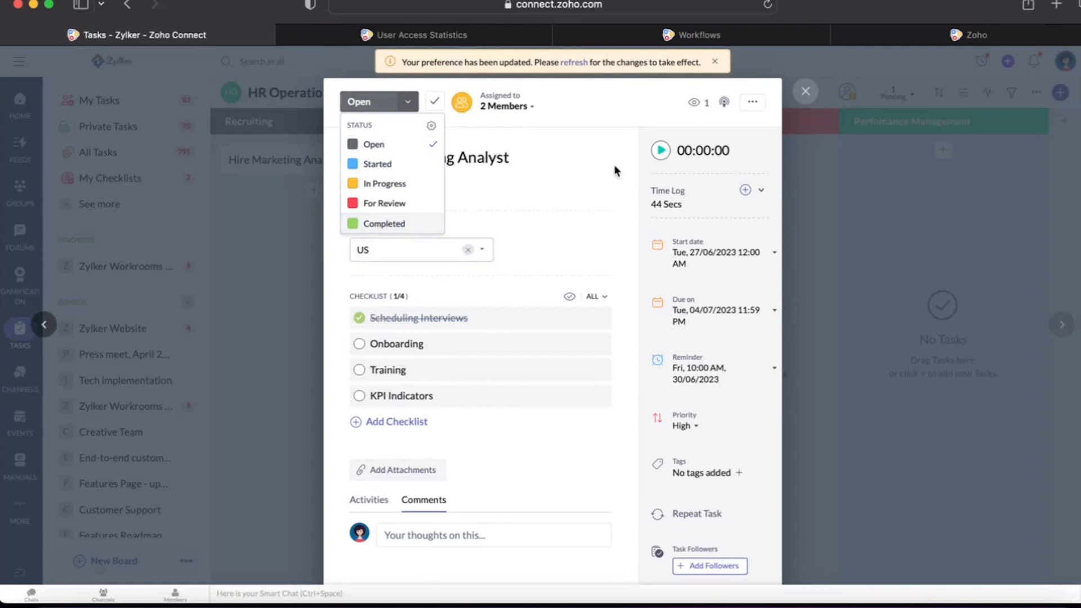
{"action": "left_click", "coordinate": [806, 91]}
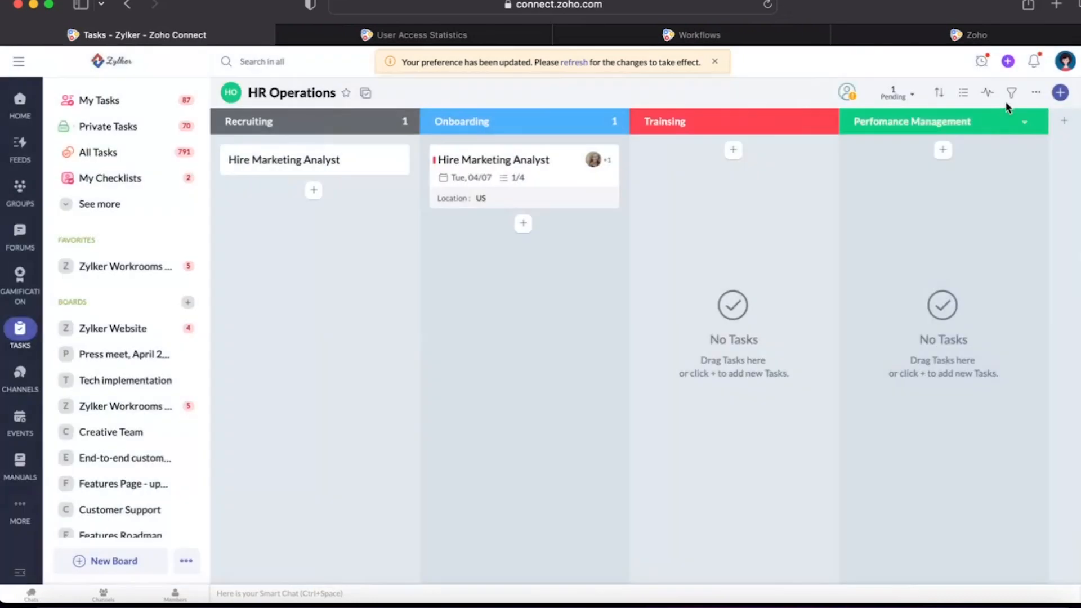
Add a task status named On Hold, with For Review selected for it, in the HR Operations board's customization settings.
{"action": "left_click", "coordinate": [1036, 92]}
{"action": "left_click", "coordinate": [974, 122]}
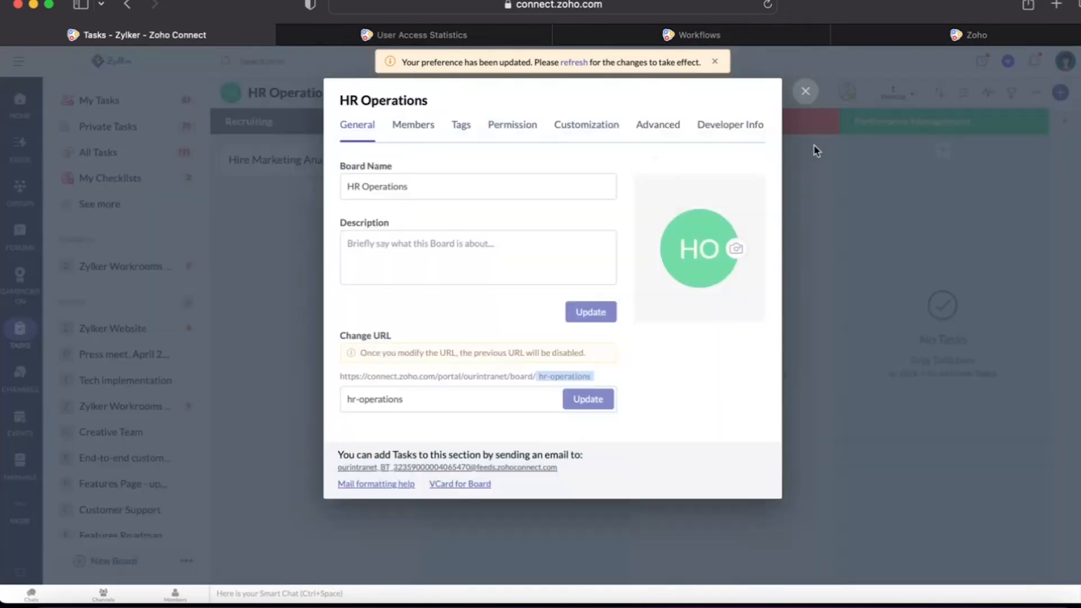
{"action": "left_click", "coordinate": [586, 125]}
{"action": "left_click", "coordinate": [380, 259]}
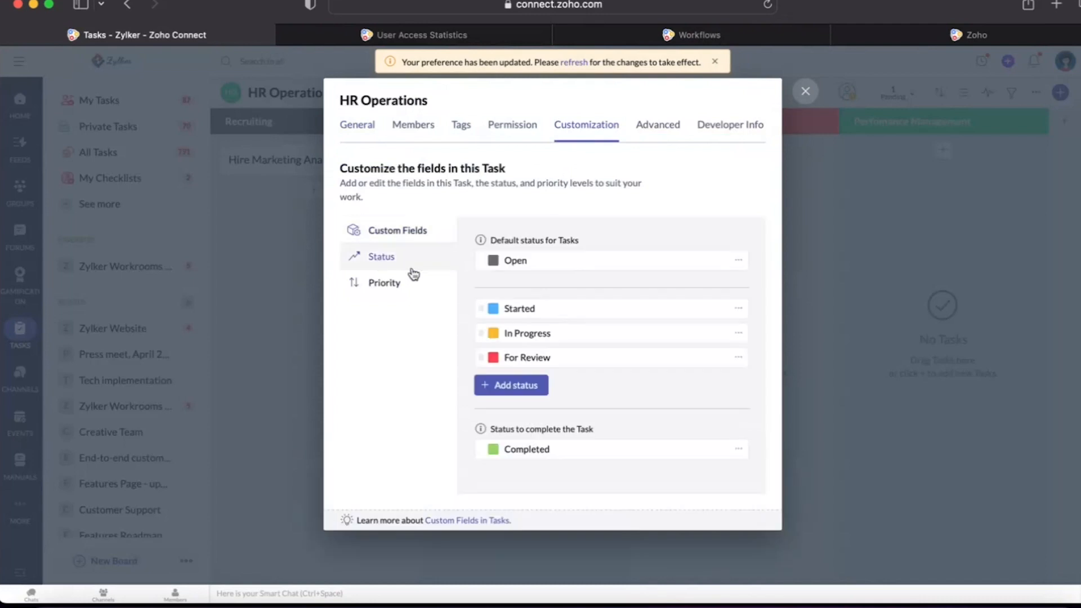
{"action": "left_click", "coordinate": [511, 387]}
{"action": "type", "text": "O"}
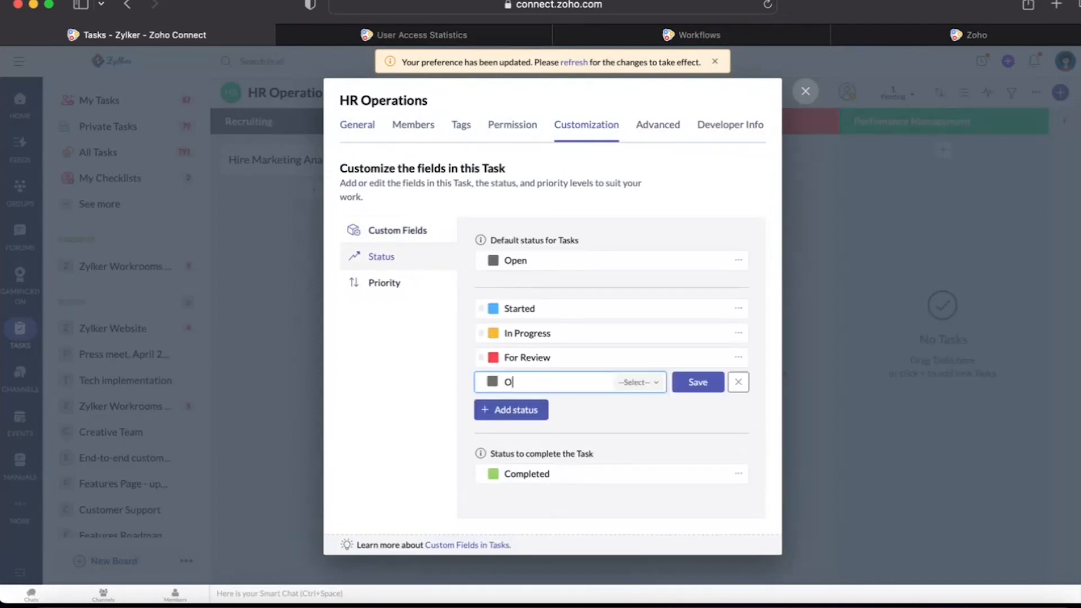
{"action": "type", "text": "n Hold"}
{"action": "left_click", "coordinate": [642, 383]}
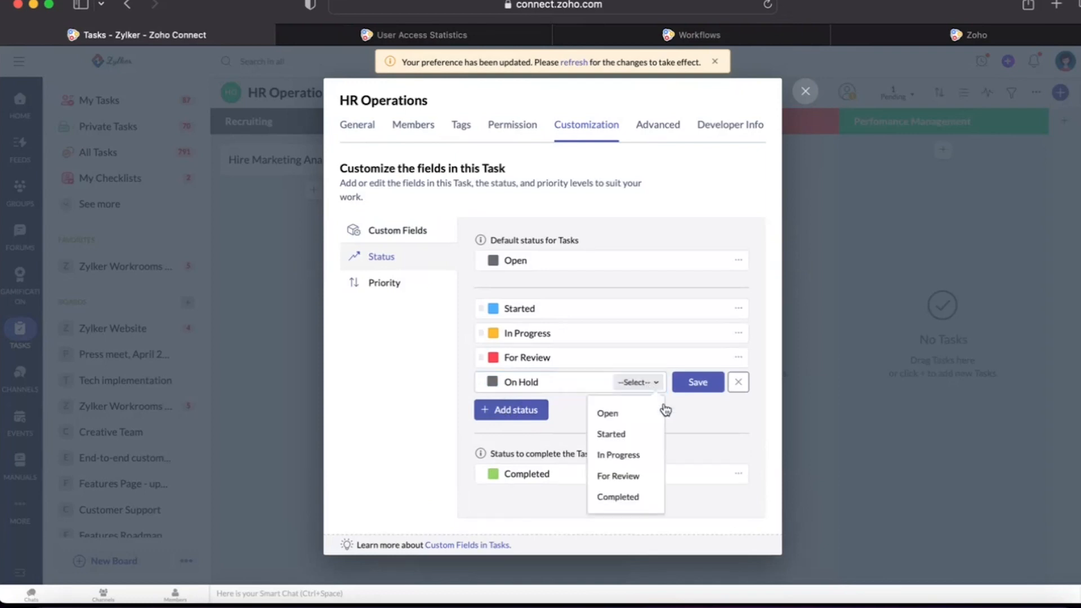
{"action": "left_click", "coordinate": [618, 477]}
{"action": "left_click", "coordinate": [697, 383]}
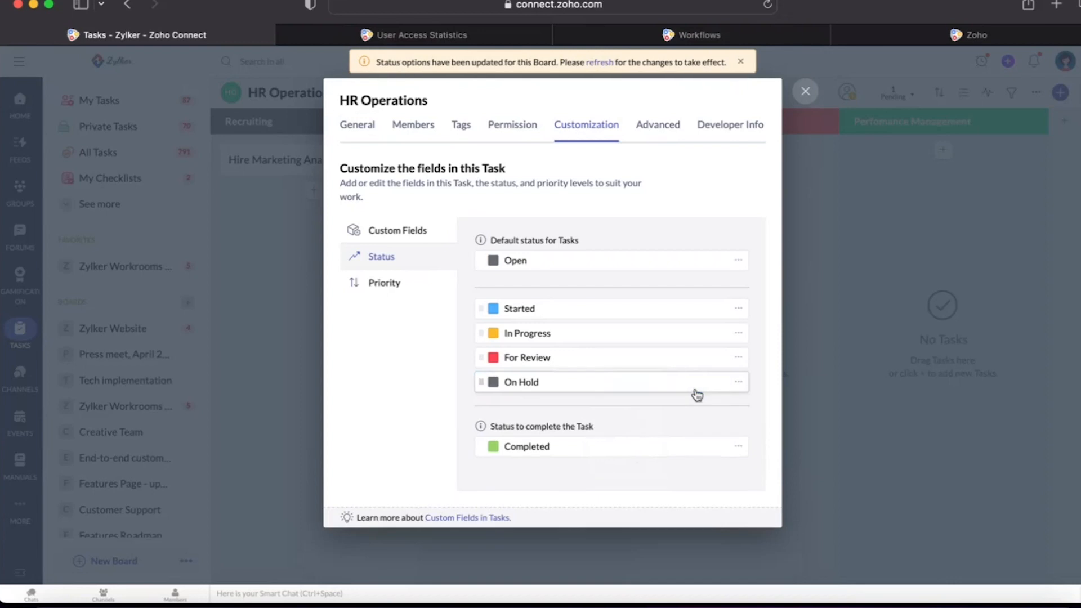
{"action": "left_click", "coordinate": [806, 91]}
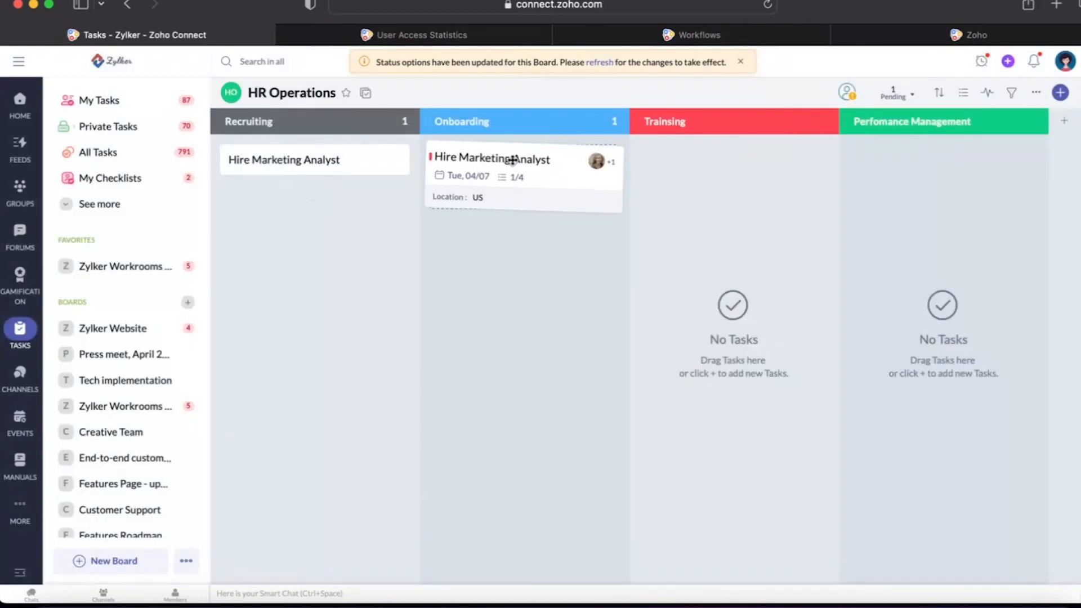
Change the status of the Onboarding section's Hire Marketing Analyst task to On Hold and close the task.
{"action": "left_click", "coordinate": [535, 175]}
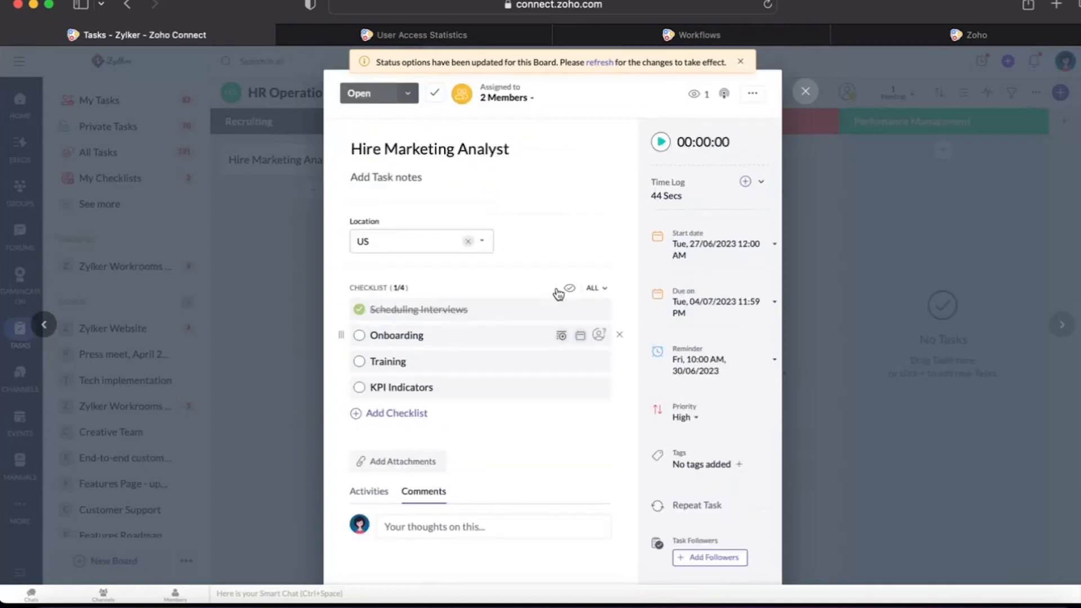
{"action": "left_click", "coordinate": [408, 95]}
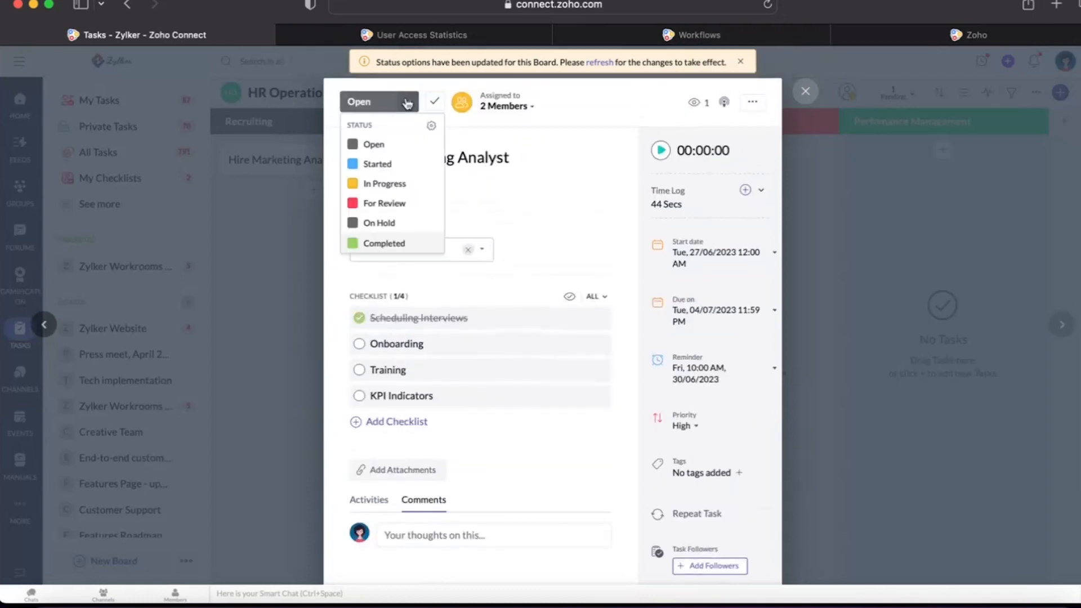
{"action": "left_click", "coordinate": [397, 226]}
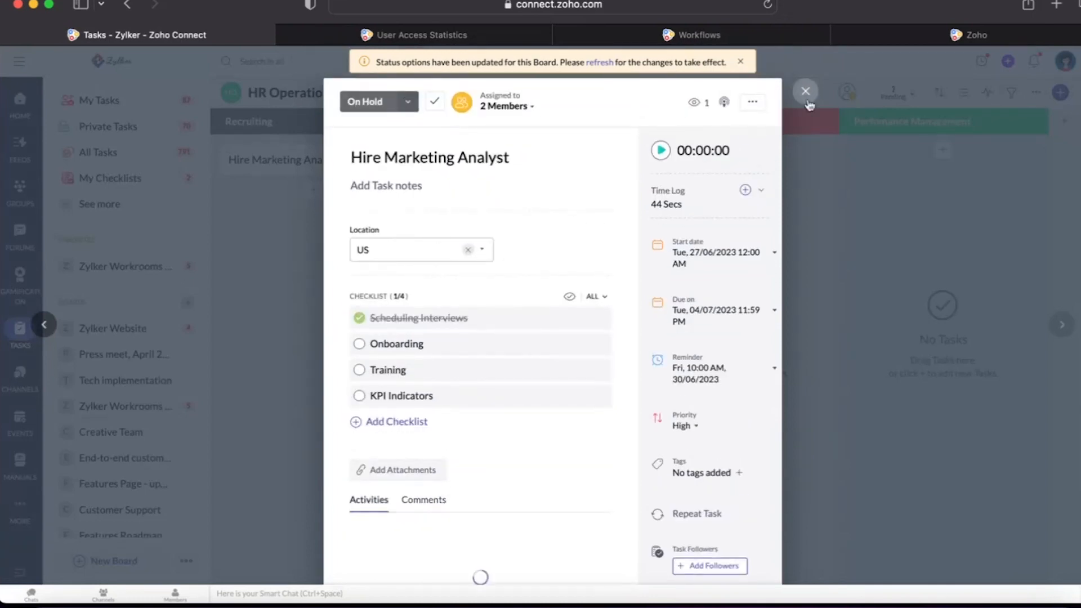
{"action": "left_click", "coordinate": [806, 92]}
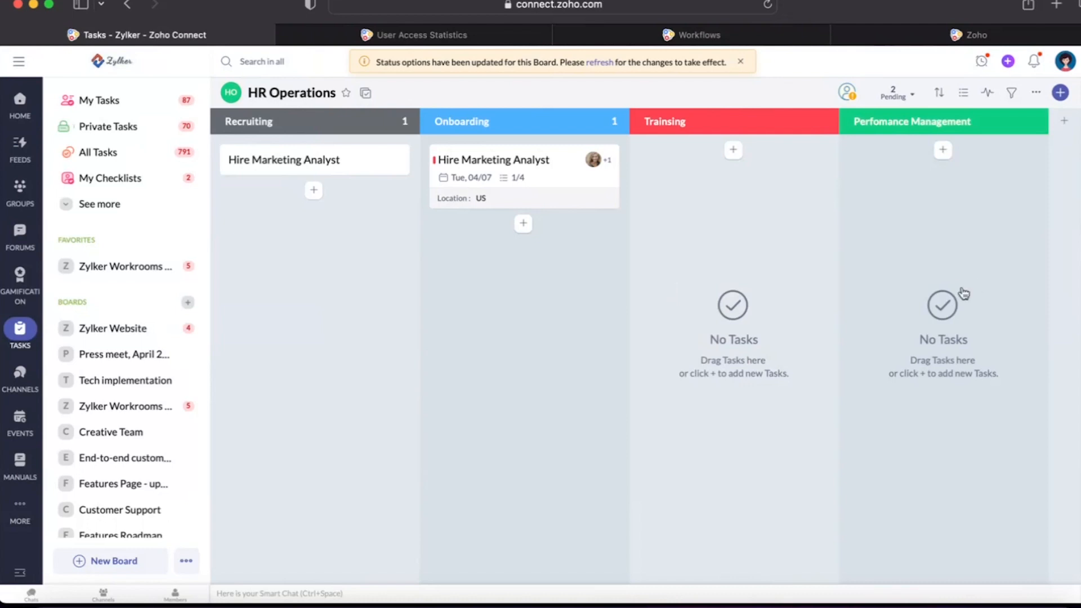
Create a task named KPI Discussion in the Perfomance Management section.
{"action": "left_click", "coordinate": [943, 148]}
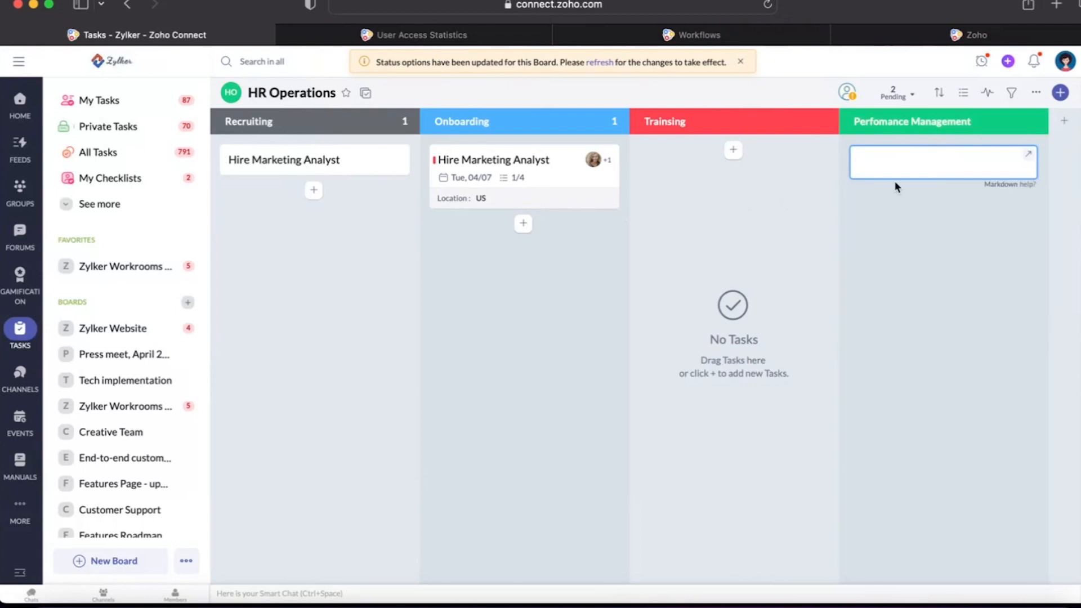
{"action": "type", "text": "KPI Discussion"}
{"action": "key", "text": "Return"}
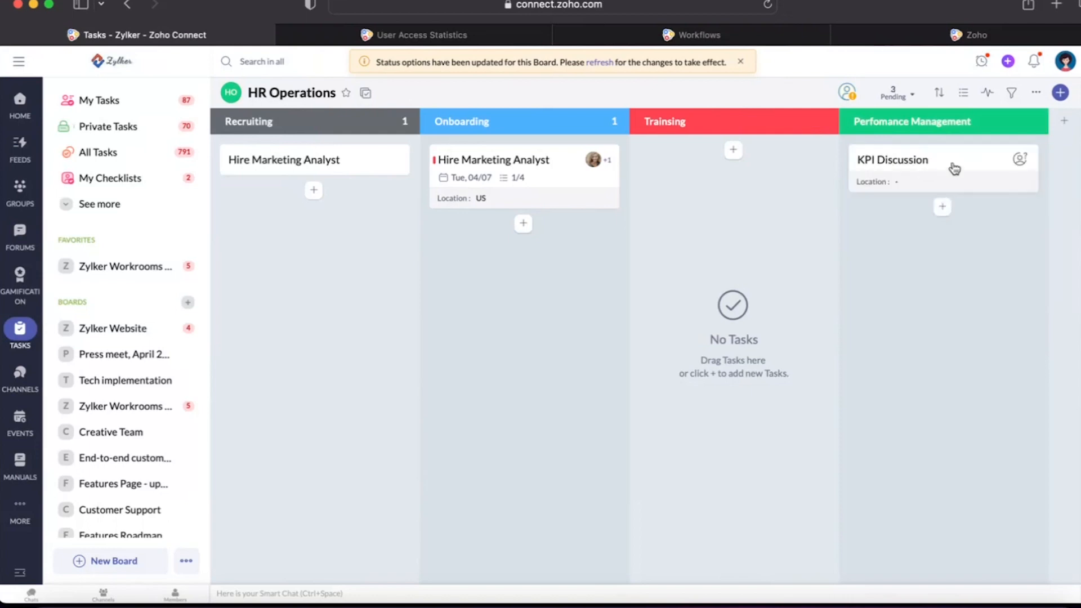
Add the Recruiting section's Hire Marketing Analyst task as predecessor of KPI Discussion and assign KPI Discussion to the second listed member.
{"action": "left_click", "coordinate": [921, 167]}
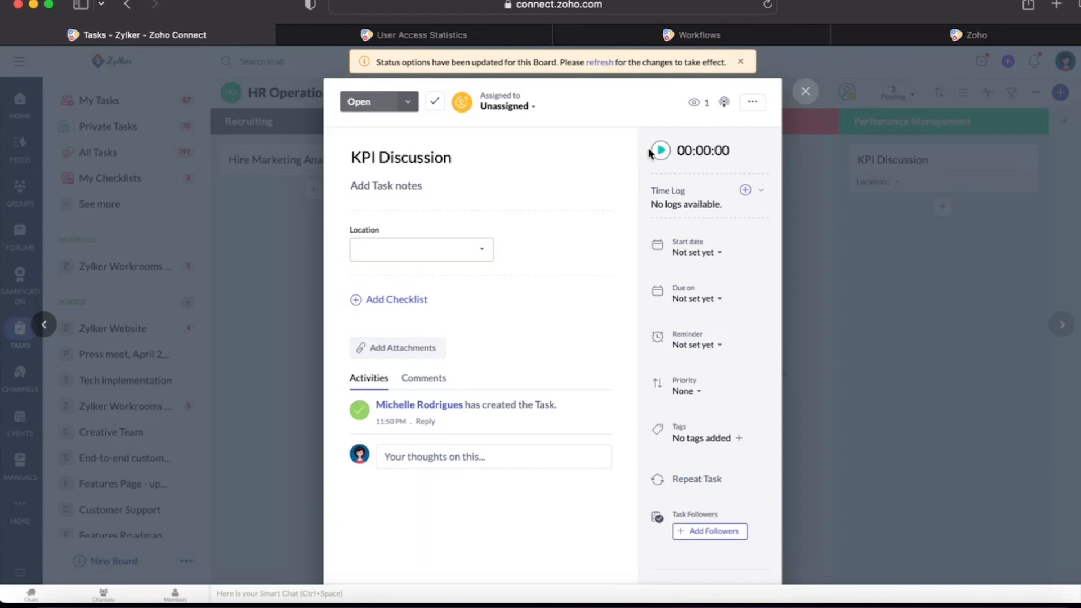
{"action": "left_click", "coordinate": [753, 102]}
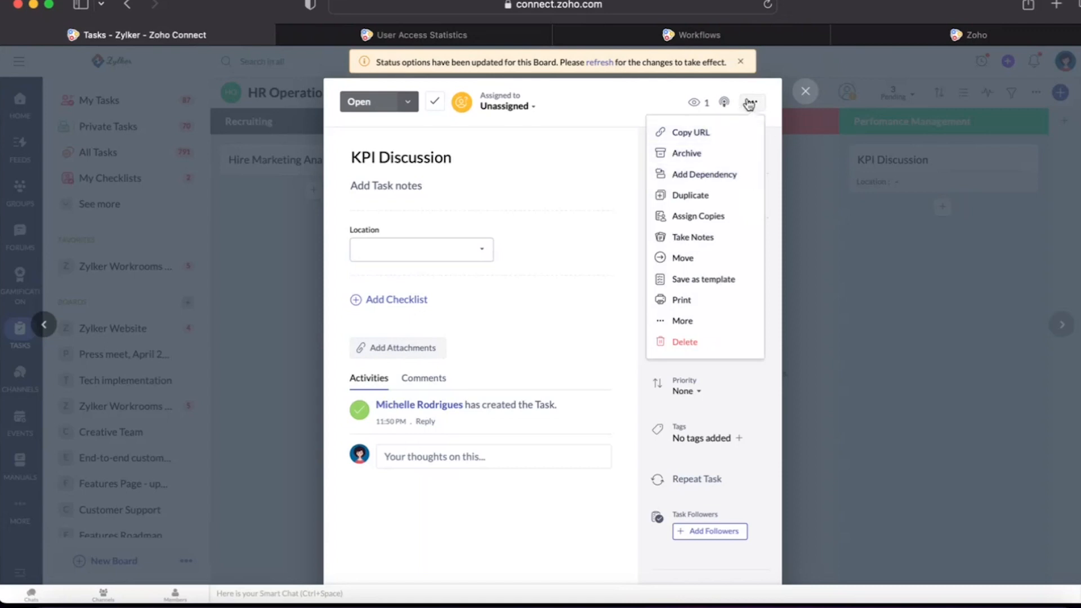
{"action": "left_click", "coordinate": [716, 179]}
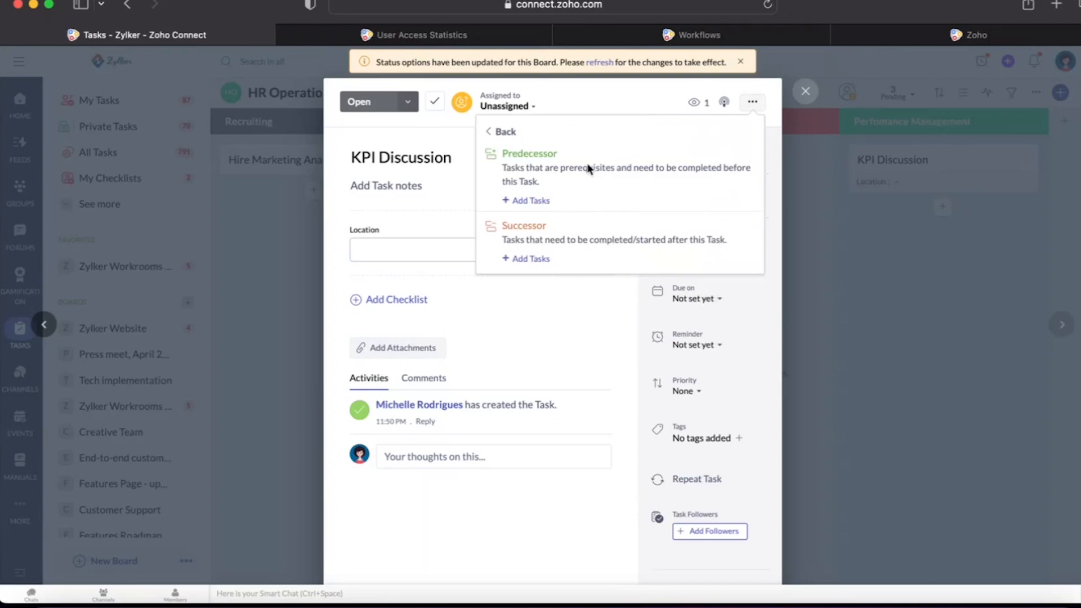
{"action": "left_click", "coordinate": [526, 201]}
{"action": "type", "text": "hire"}
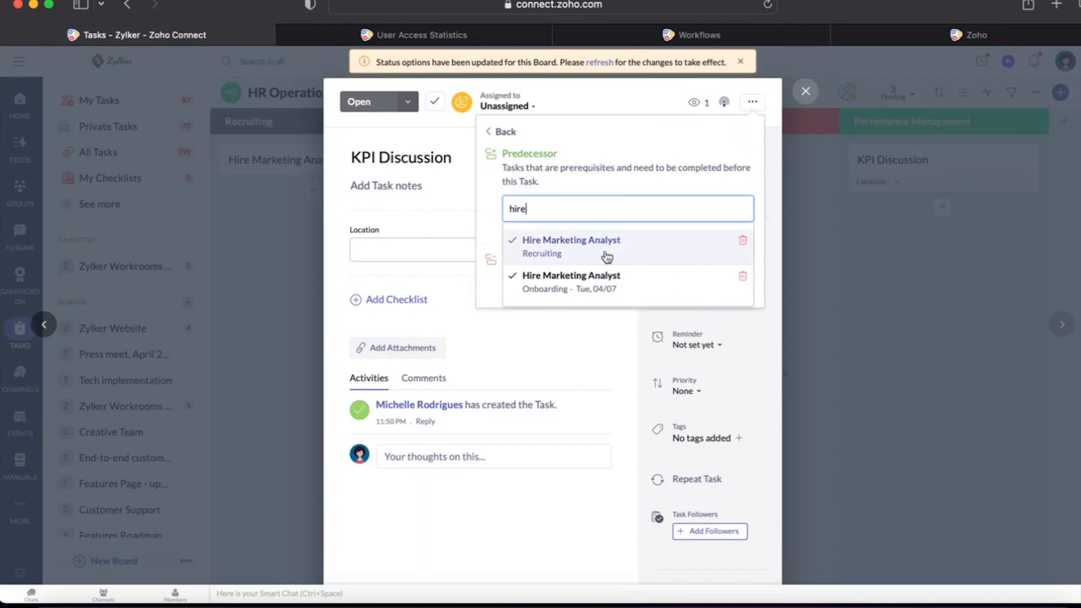
{"action": "left_click", "coordinate": [607, 258]}
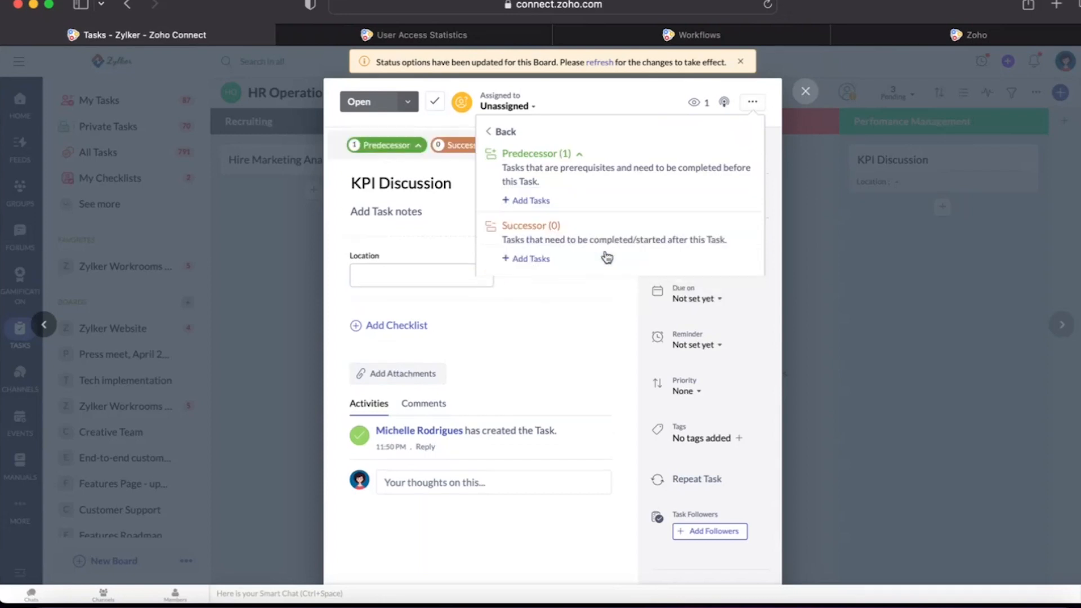
{"action": "left_click", "coordinate": [754, 102]}
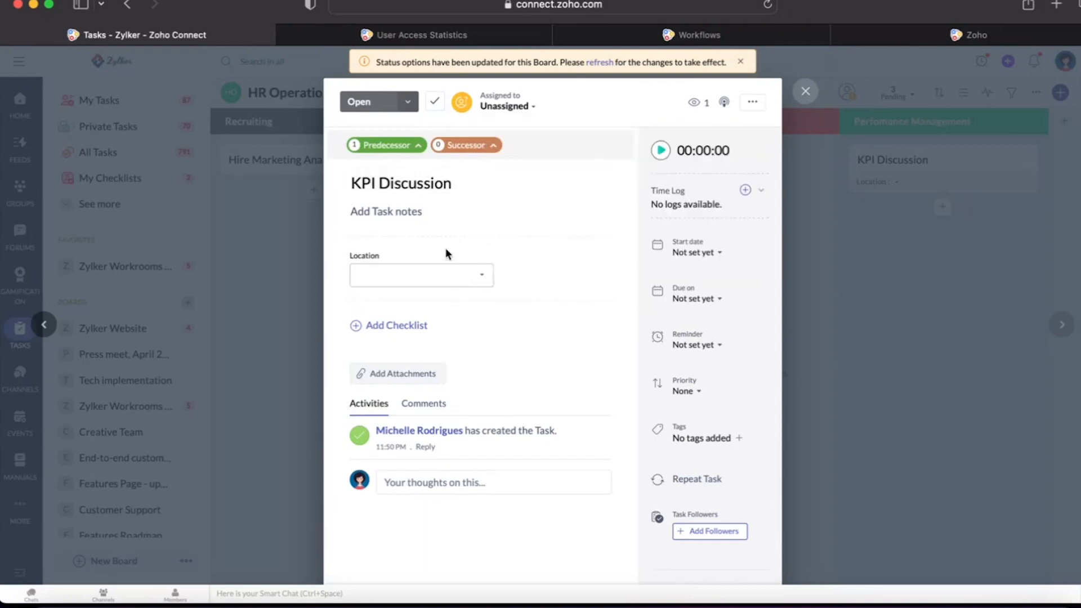
{"action": "left_click", "coordinate": [510, 107]}
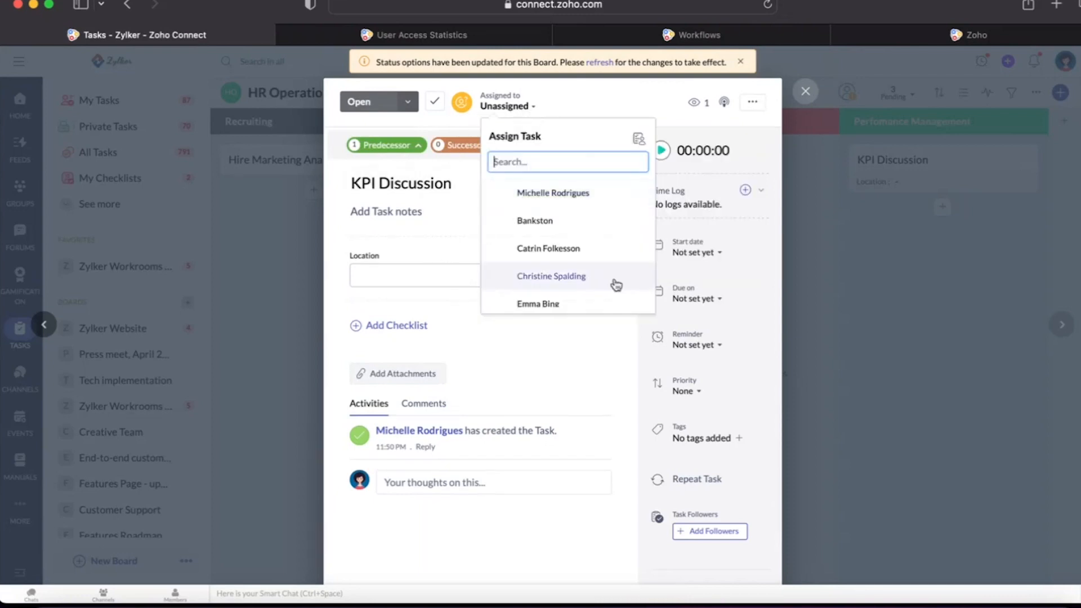
{"action": "left_click", "coordinate": [566, 212]}
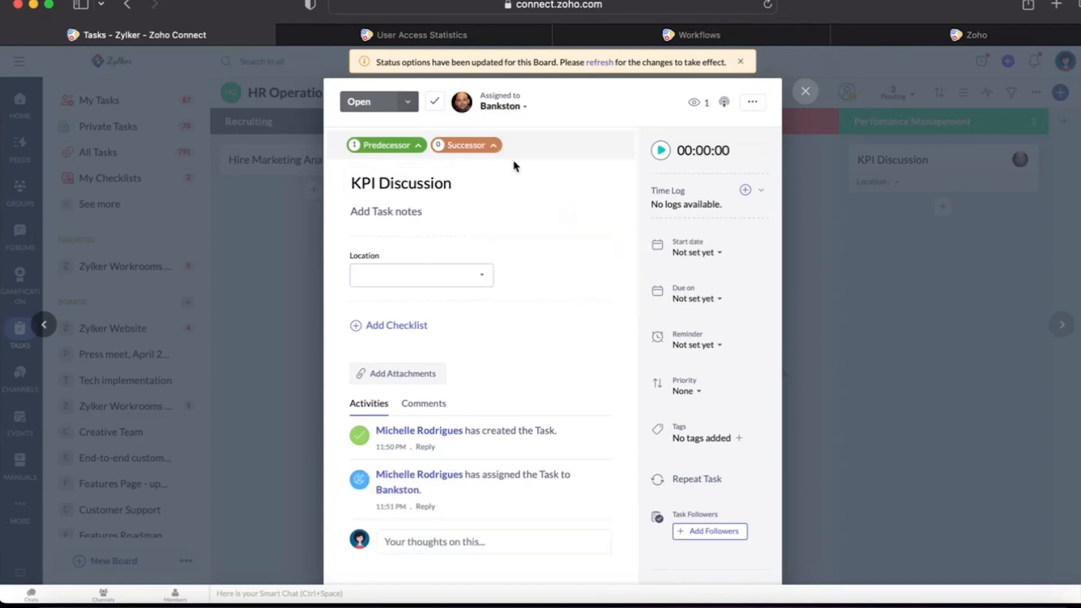
View KPI Discussion's predecessor task and its status options, then close it.
{"action": "left_click", "coordinate": [418, 146]}
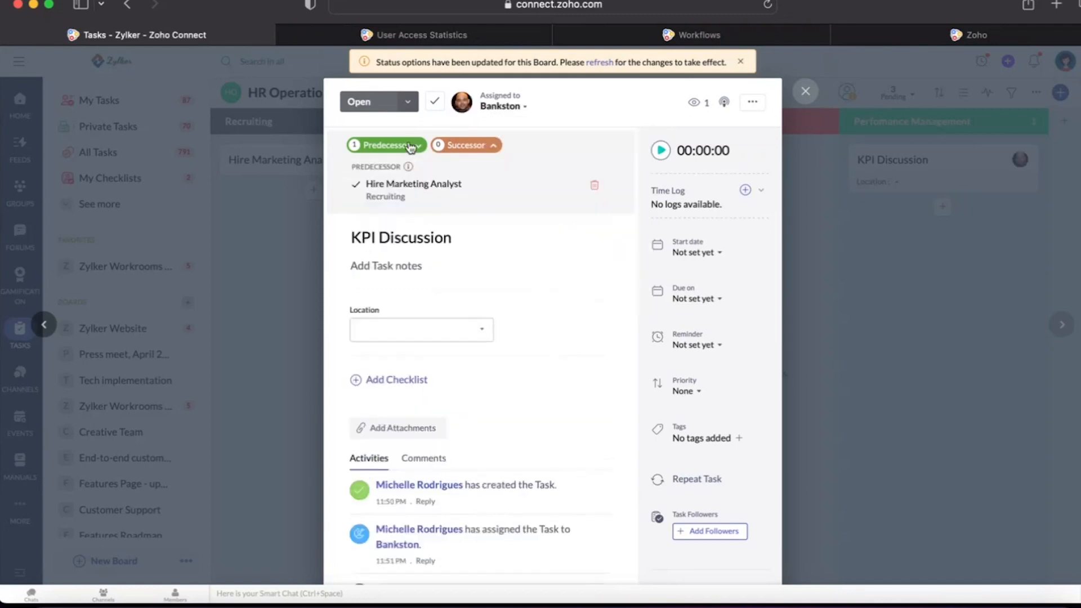
{"action": "left_click", "coordinate": [415, 195]}
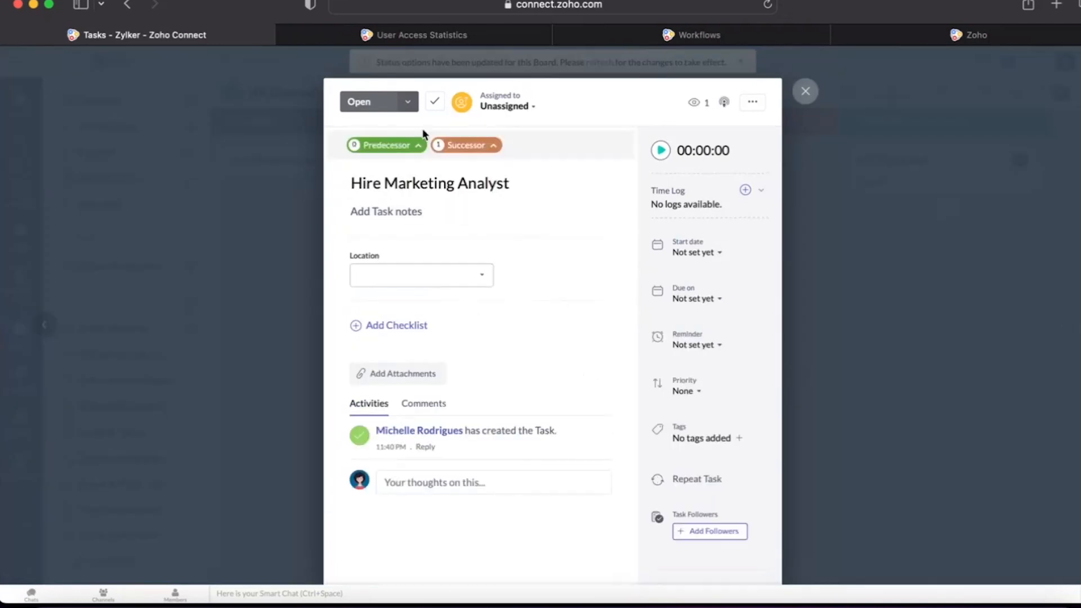
{"action": "left_click", "coordinate": [408, 104]}
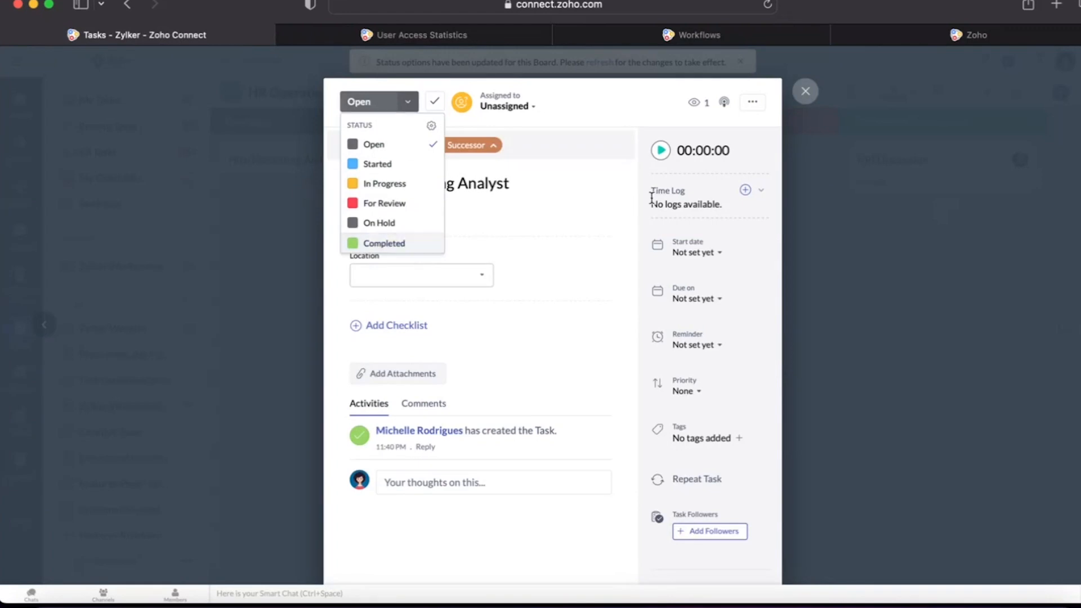
{"action": "left_click", "coordinate": [805, 91]}
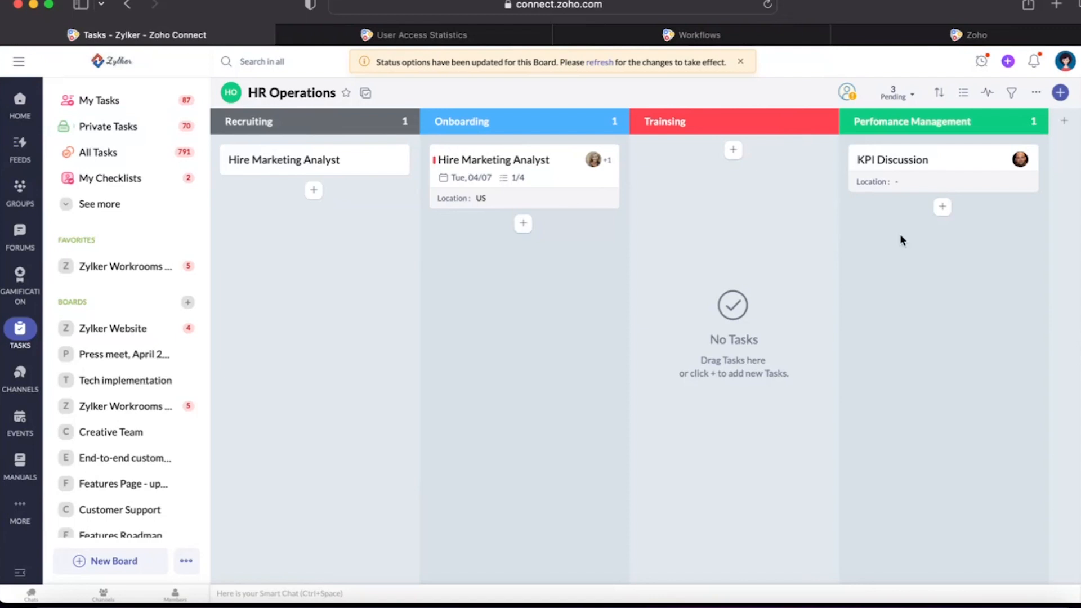
Start a detailed new task on the HR Operations board and title it Payroll Release.
{"action": "left_click", "coordinate": [733, 150]}
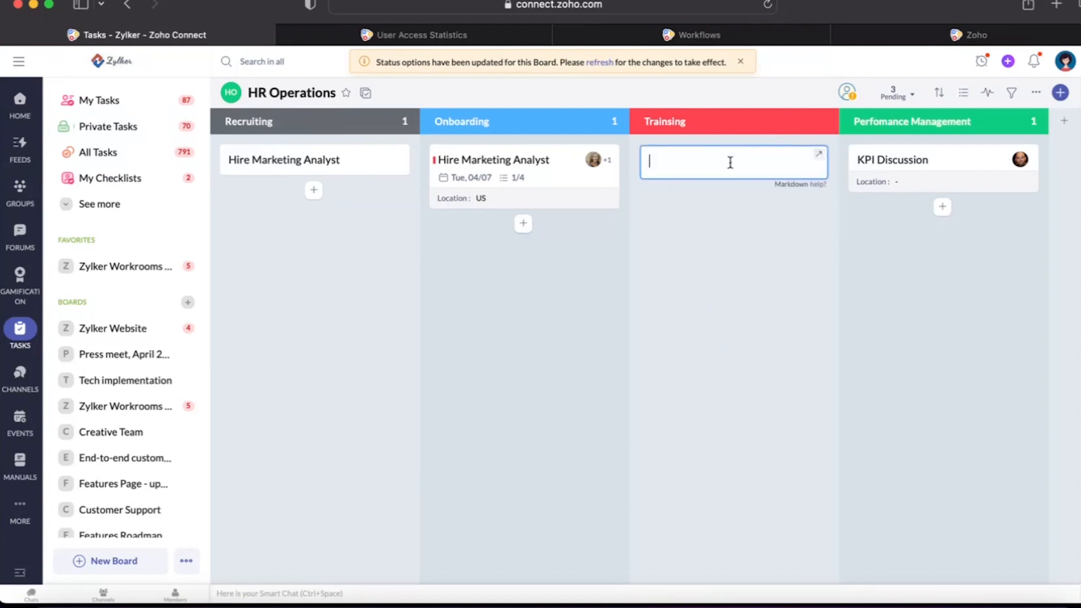
{"action": "left_click", "coordinate": [1062, 93]}
{"action": "left_click", "coordinate": [1061, 93]}
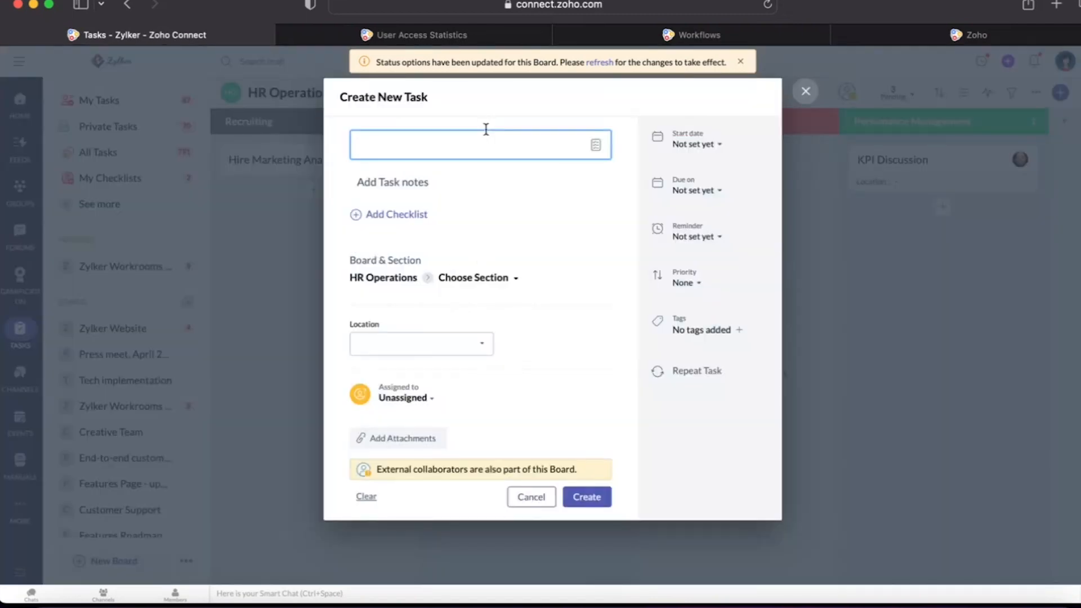
{"action": "type", "text": "Payroll Release"}
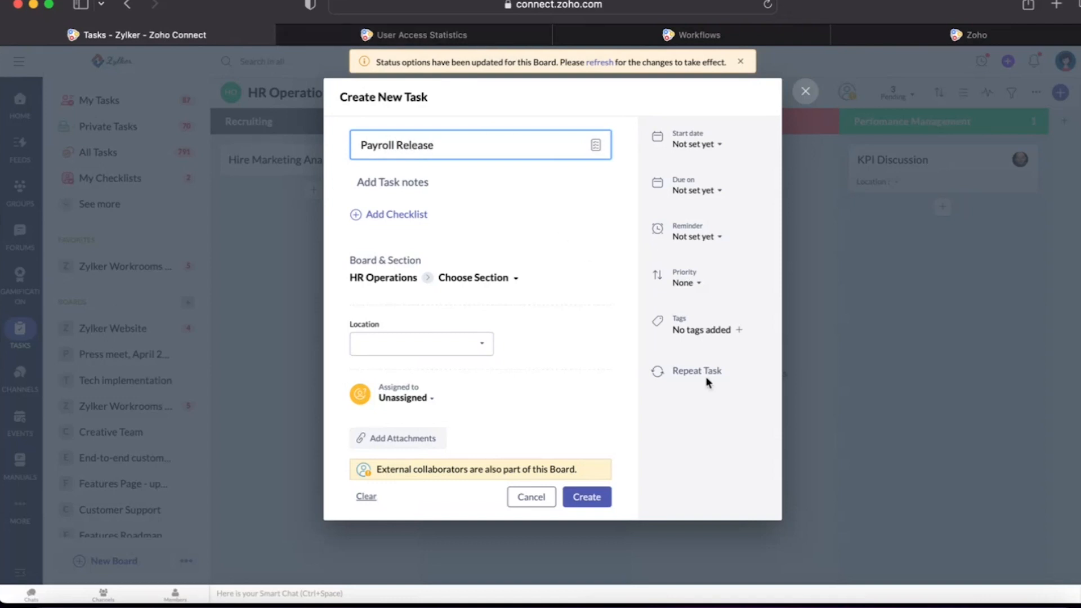
Set the Payroll Release task's start date to 25/07/2023, 12:00 AM and its due date to 31/07/2023, 11:59 PM.
{"action": "left_click", "coordinate": [697, 145]}
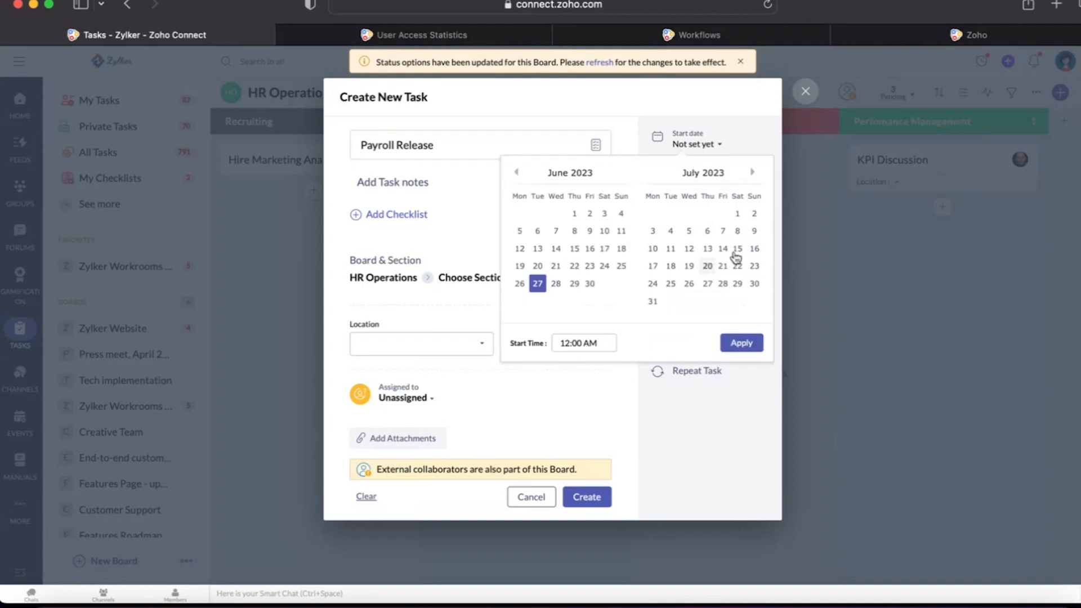
{"action": "left_click", "coordinate": [672, 285]}
{"action": "left_click", "coordinate": [741, 343]}
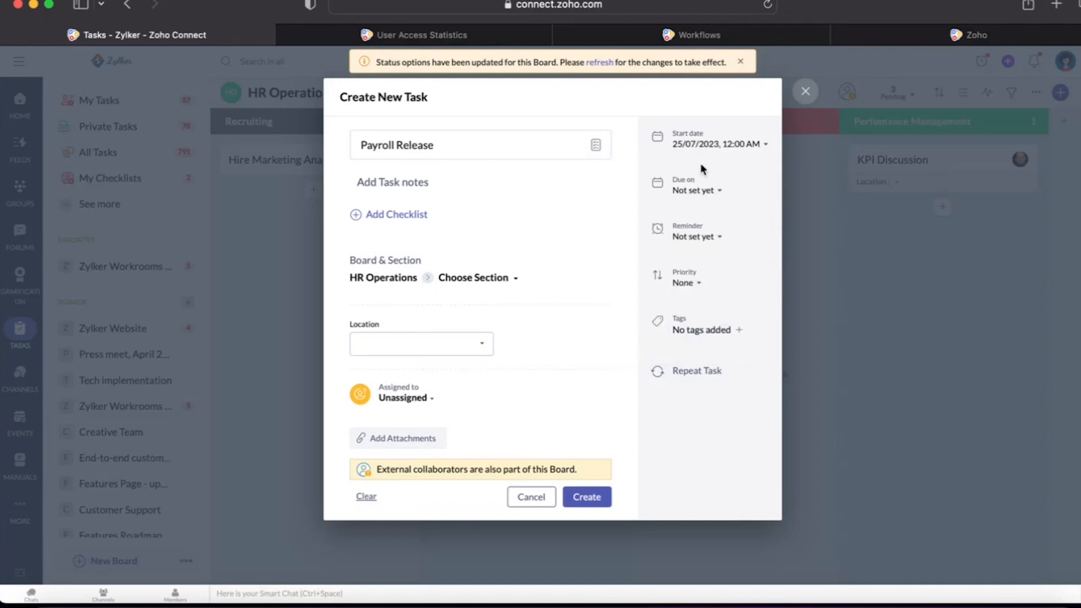
{"action": "left_click", "coordinate": [708, 193]}
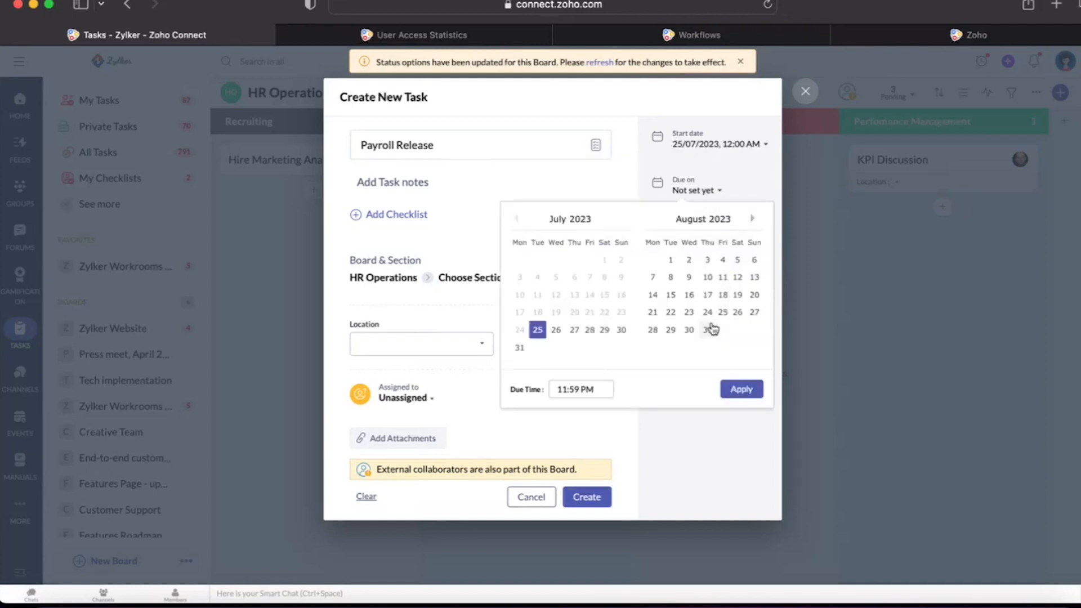
{"action": "left_click", "coordinate": [520, 351]}
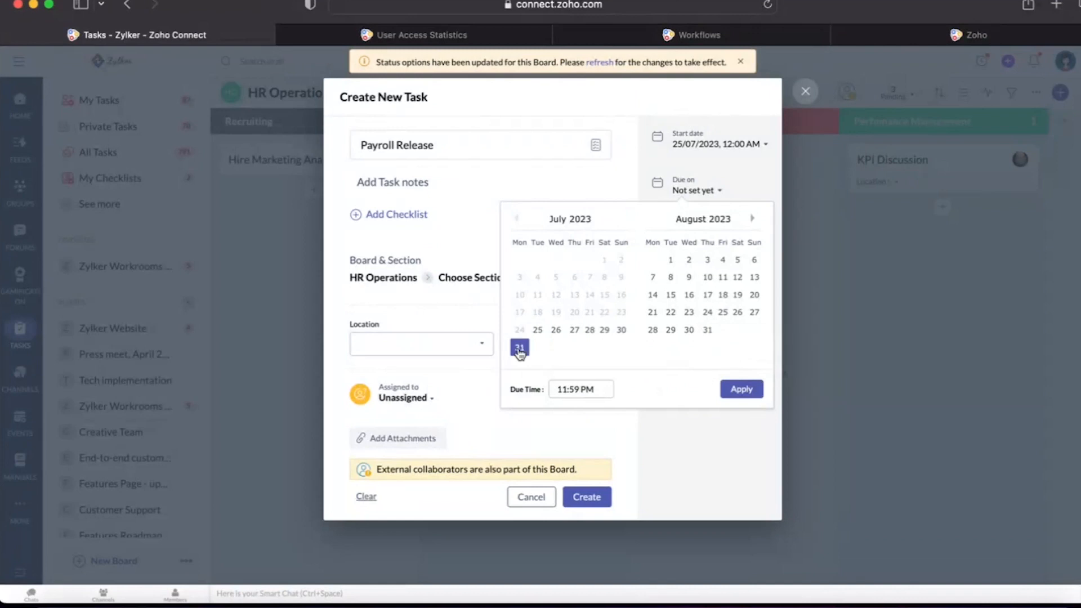
{"action": "left_click", "coordinate": [733, 391]}
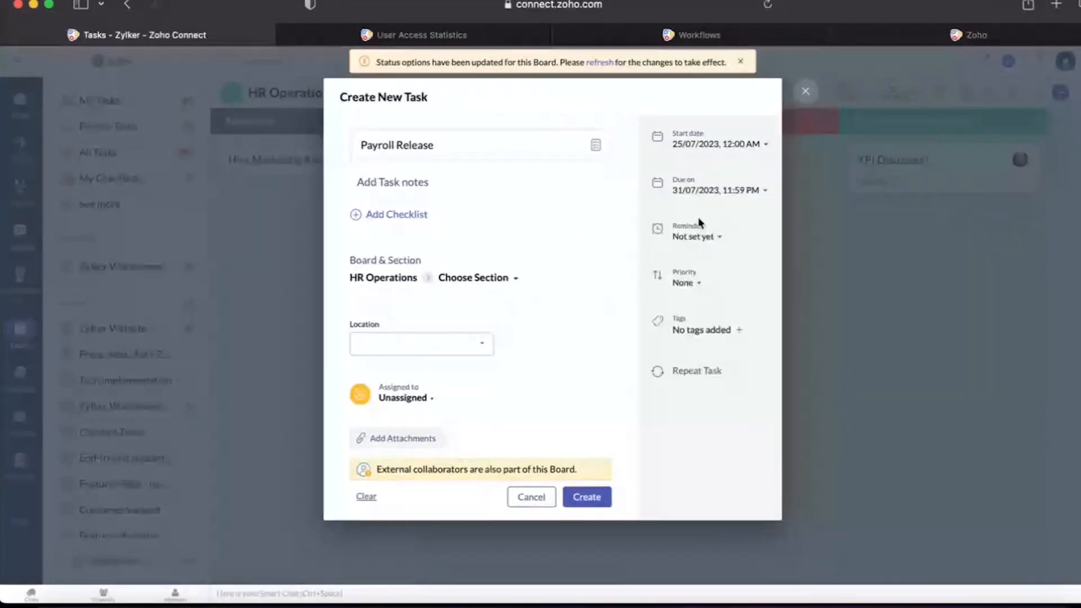
Set the Payroll Release task to repeat monthly, once in every 1 month on the 25.
{"action": "left_click", "coordinate": [699, 370]}
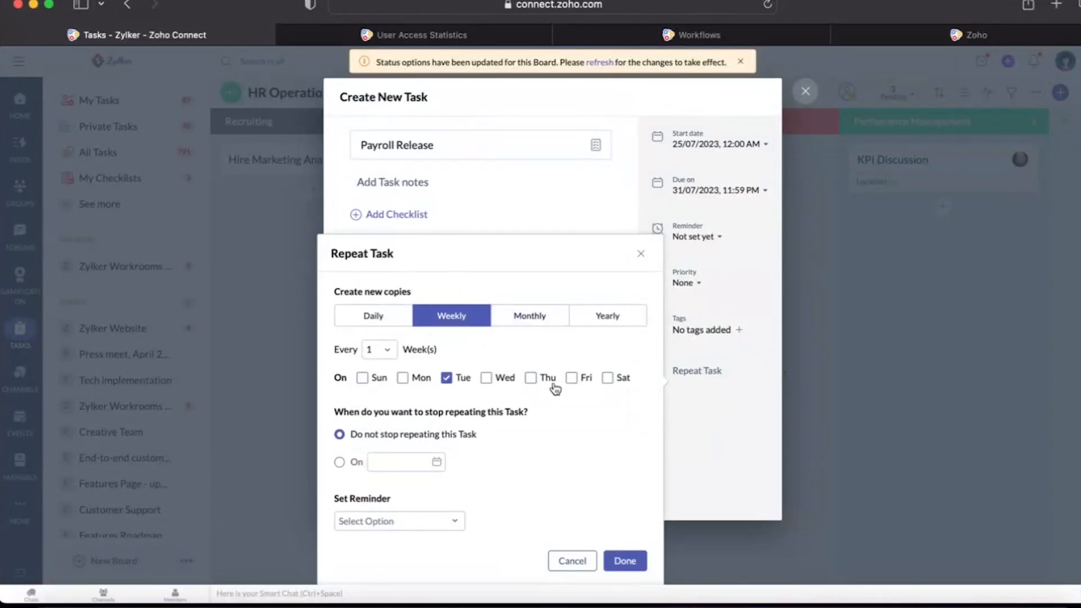
{"action": "left_click", "coordinate": [530, 325]}
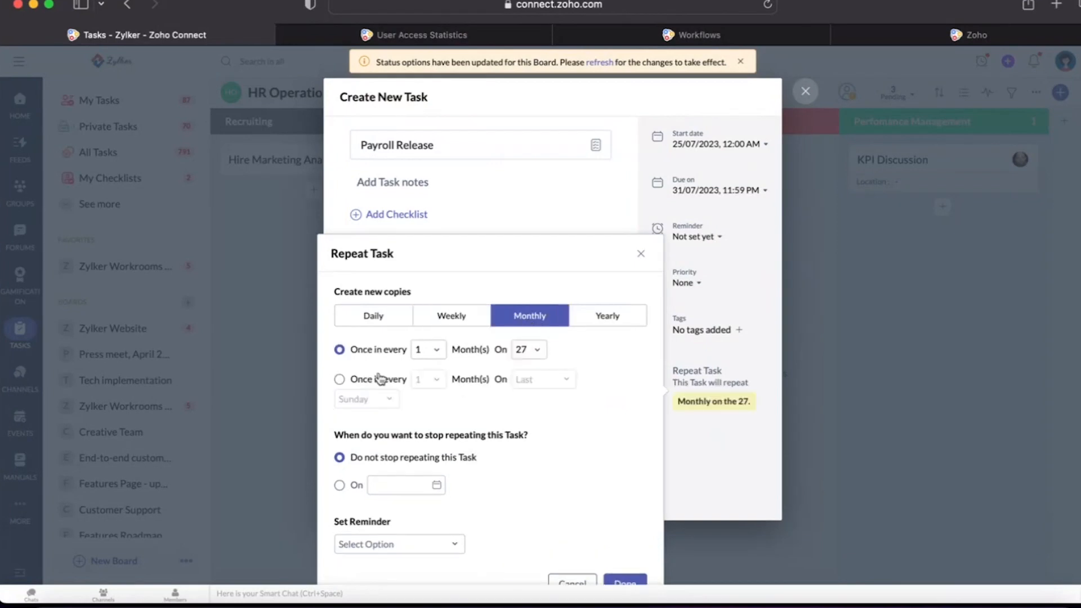
{"action": "left_click", "coordinate": [428, 349]}
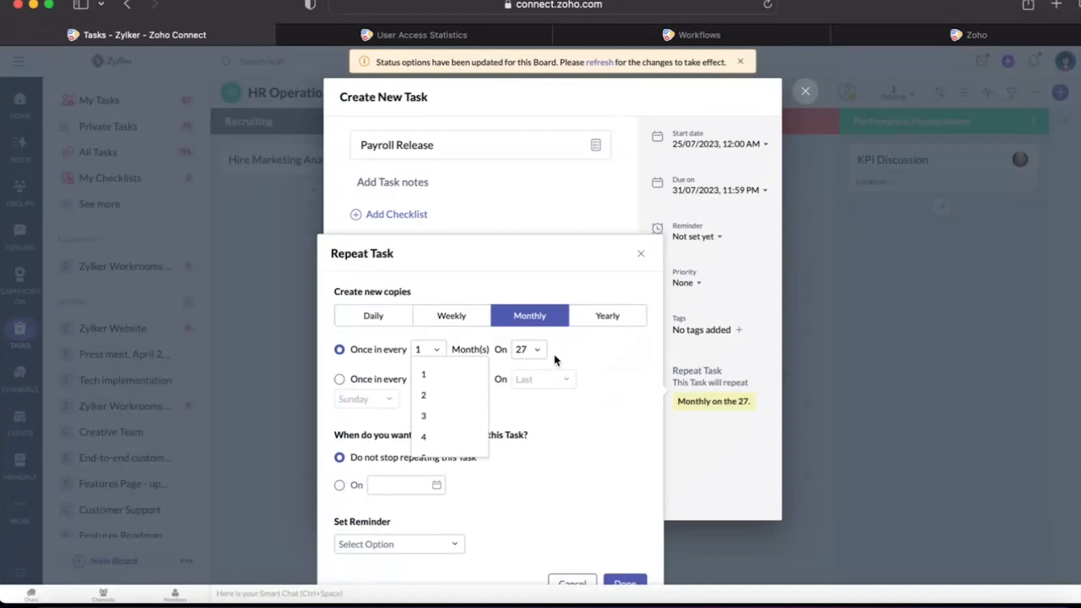
{"action": "left_click", "coordinate": [539, 358]}
{"action": "scroll", "coordinate": [550, 405], "scroll_direction": "down", "scroll_amount": 5}
{"action": "scroll", "coordinate": [556, 431], "scroll_direction": "down", "scroll_amount": 2}
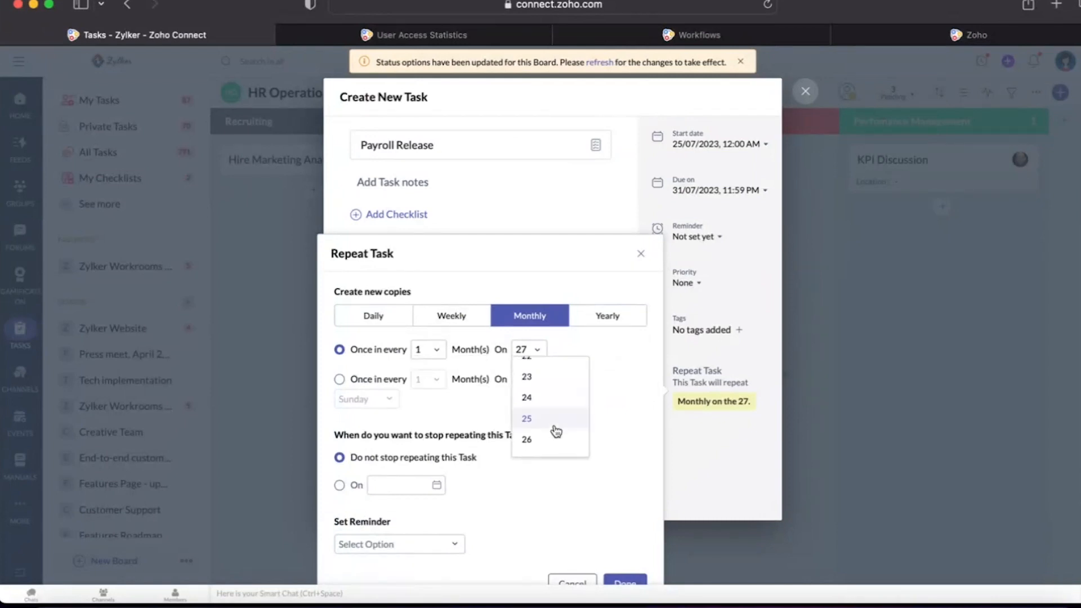
{"action": "left_click", "coordinate": [556, 428]}
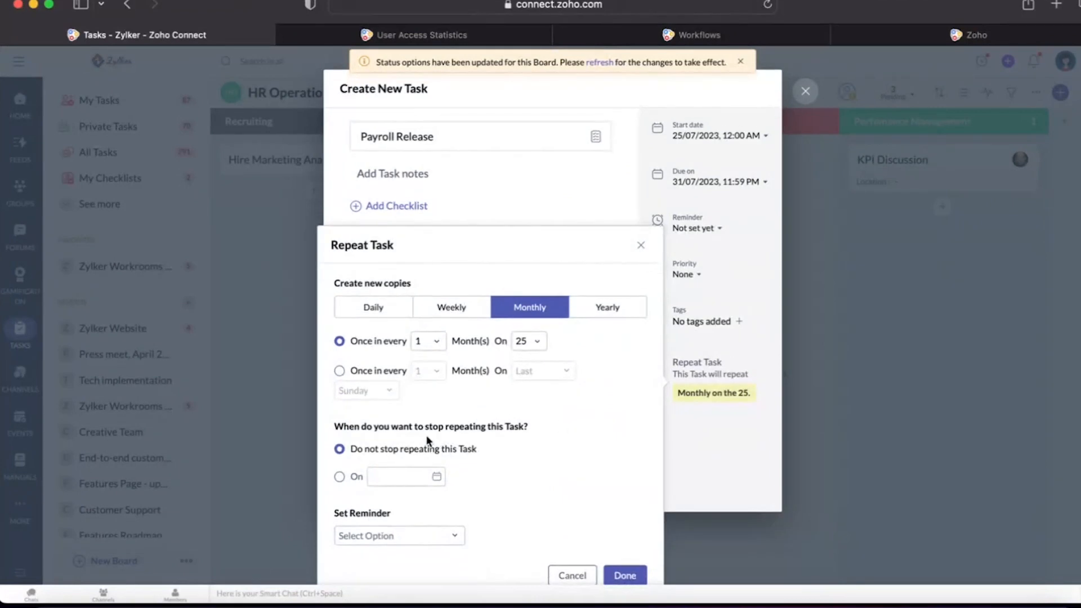
Set the task's monthly repetition to stop on 23/06/2030.
{"action": "left_click", "coordinate": [339, 477]}
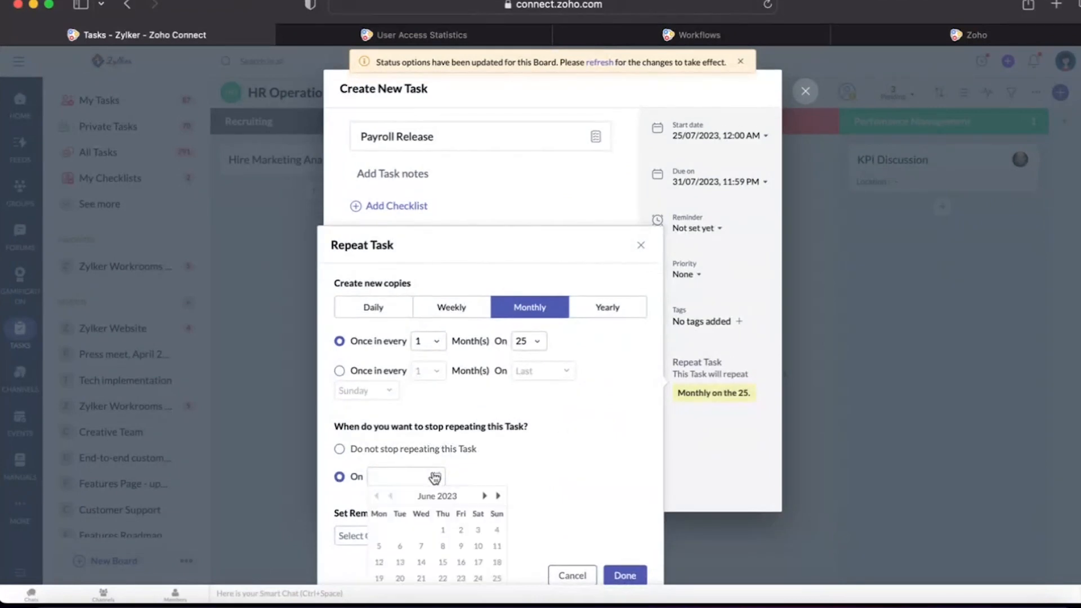
{"action": "left_click", "coordinate": [498, 496]}
{"action": "left_click", "coordinate": [497, 496]}
{"action": "left_click", "coordinate": [497, 496]}
{"action": "left_click", "coordinate": [498, 496]}
{"action": "left_click", "coordinate": [498, 496]}
{"action": "left_click", "coordinate": [498, 496]}
{"action": "left_click", "coordinate": [498, 496]}
{"action": "scroll", "coordinate": [499, 498], "scroll_direction": "down", "scroll_amount": 1}
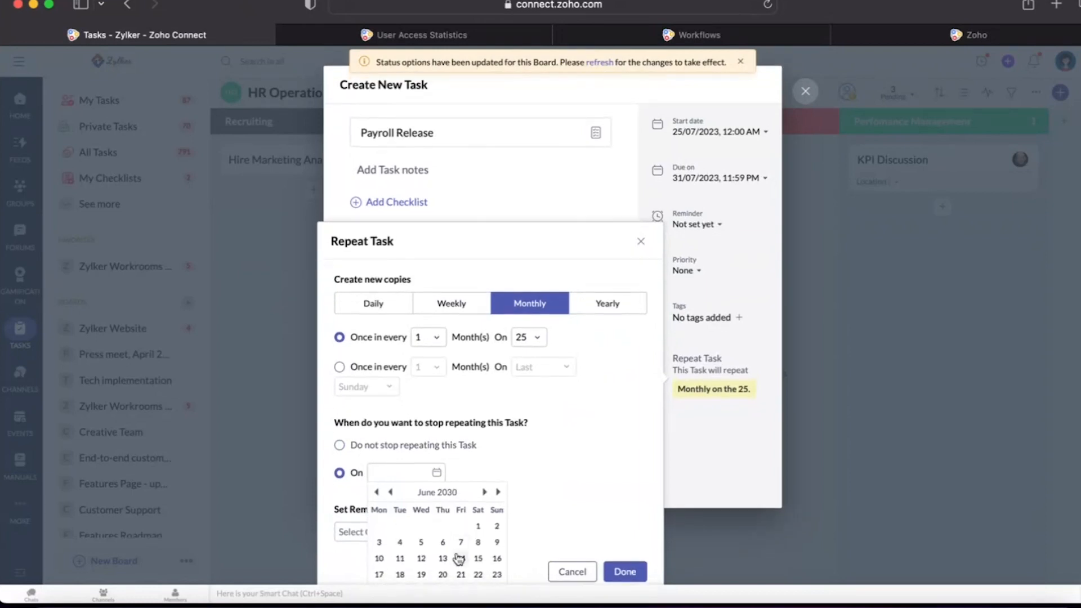
{"action": "left_click", "coordinate": [499, 577]}
Set the repeating task's reminder to one day before the due date at 09:00 AM, remind all, and apply the repeat settings.
{"action": "left_click", "coordinate": [415, 534]}
{"action": "scroll", "coordinate": [529, 492], "scroll_direction": "down", "scroll_amount": 2}
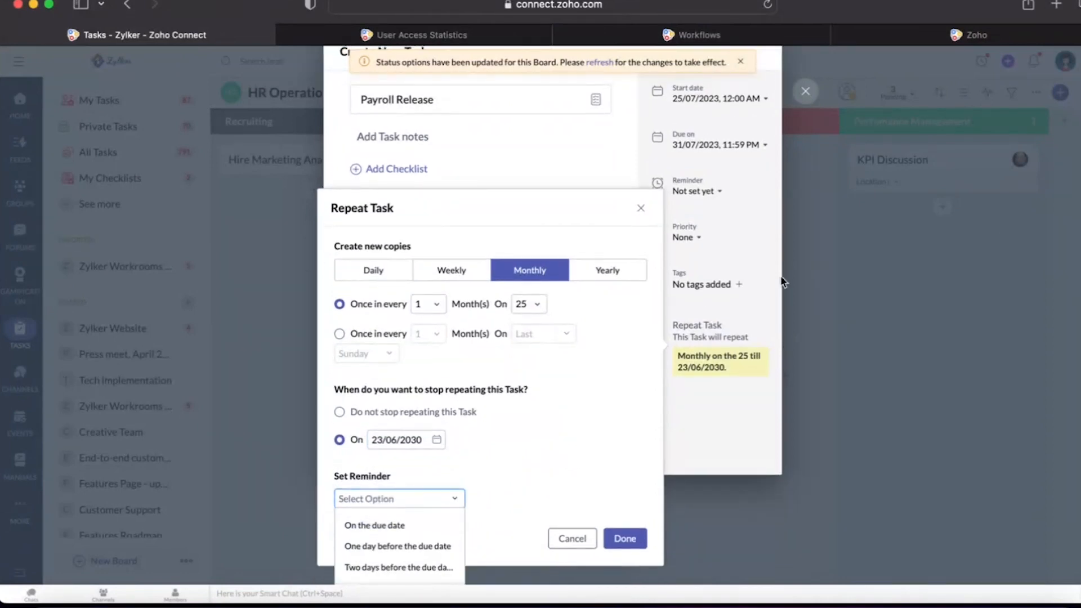
{"action": "scroll", "coordinate": [652, 301], "scroll_direction": "up", "scroll_amount": 2}
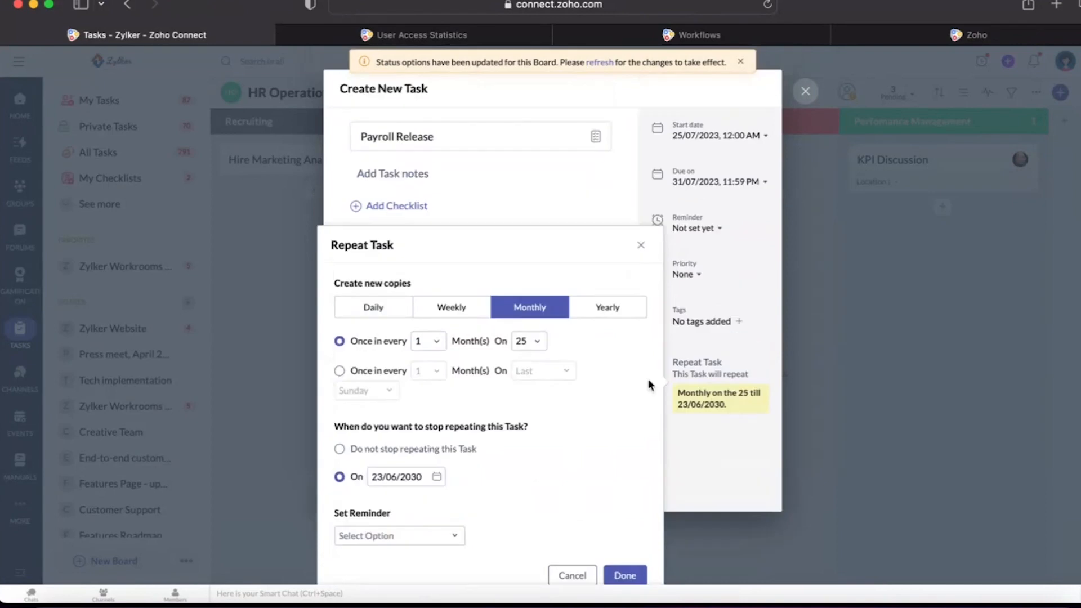
{"action": "key", "text": "super+minus"}
{"action": "left_click", "coordinate": [466, 499]}
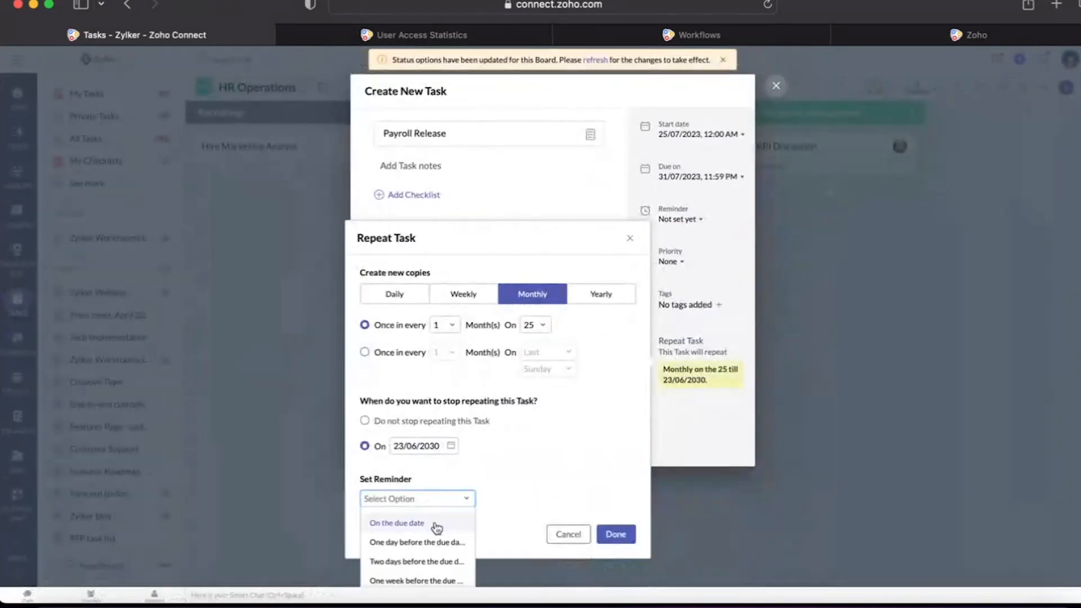
{"action": "left_click", "coordinate": [426, 542]}
{"action": "left_click", "coordinate": [438, 502]}
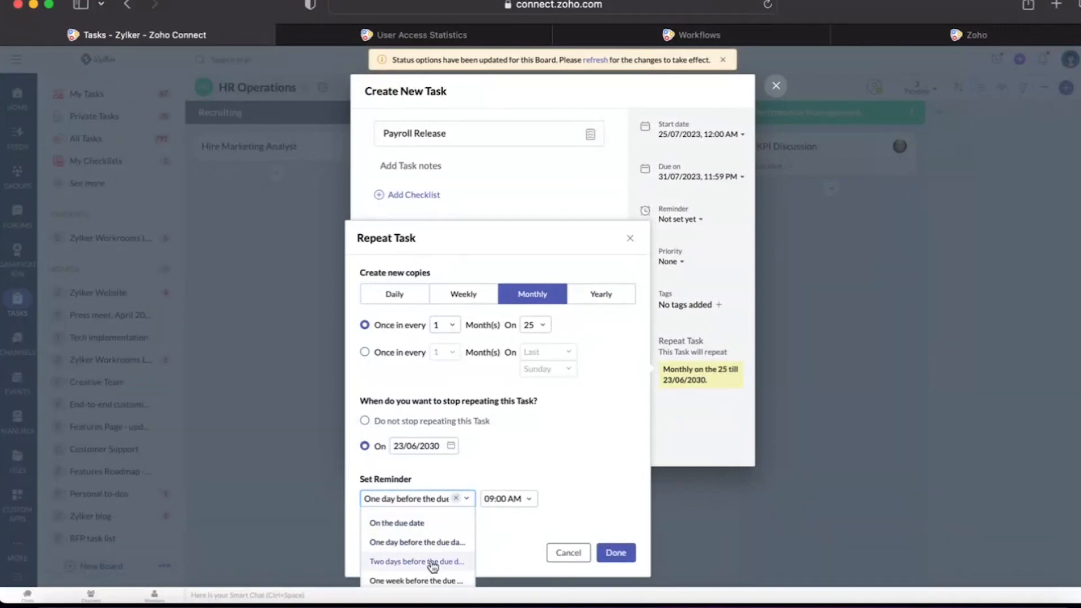
{"action": "left_click", "coordinate": [434, 524]}
{"action": "left_click", "coordinate": [437, 499]}
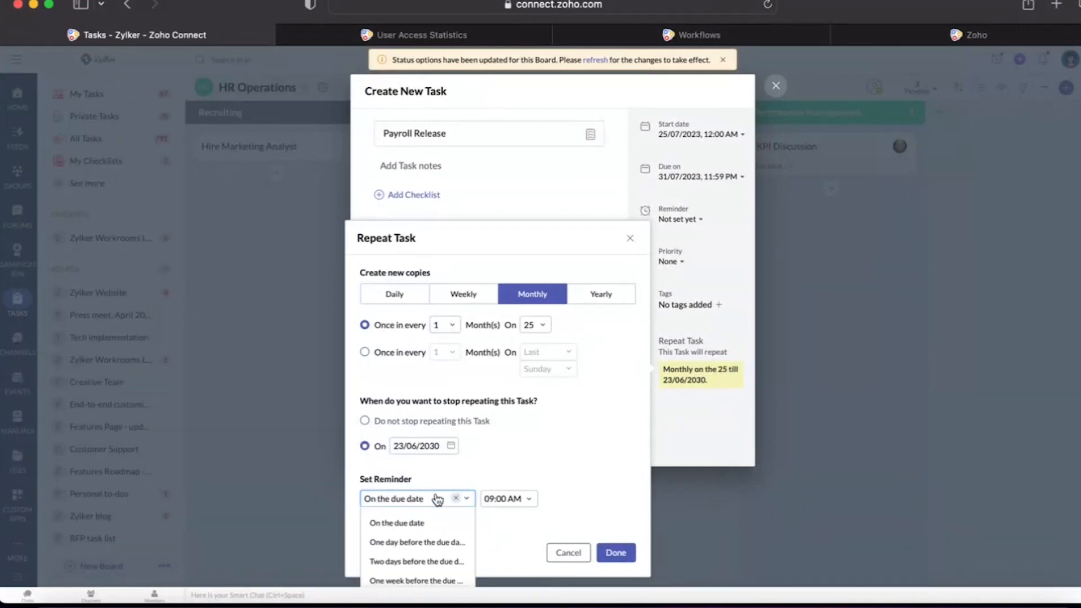
{"action": "left_click", "coordinate": [444, 545]}
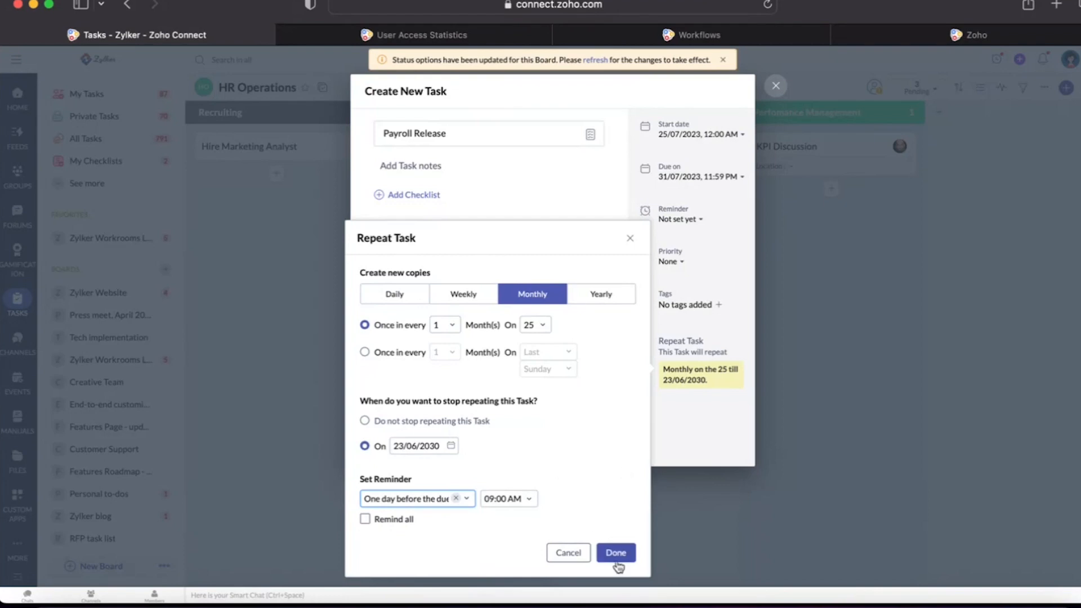
{"action": "left_click", "coordinate": [365, 518]}
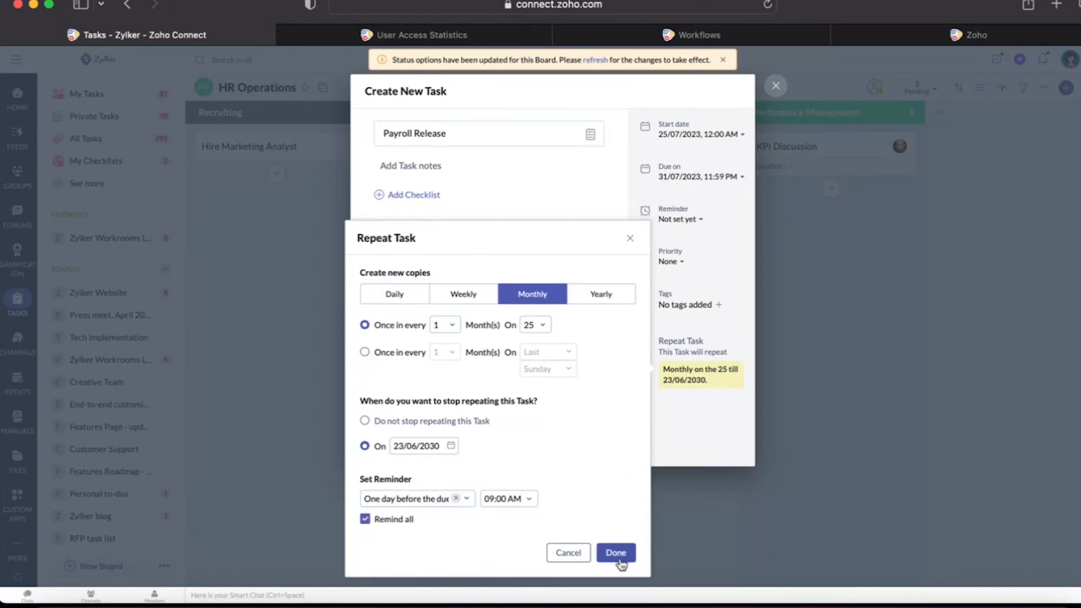
{"action": "left_click", "coordinate": [616, 553]}
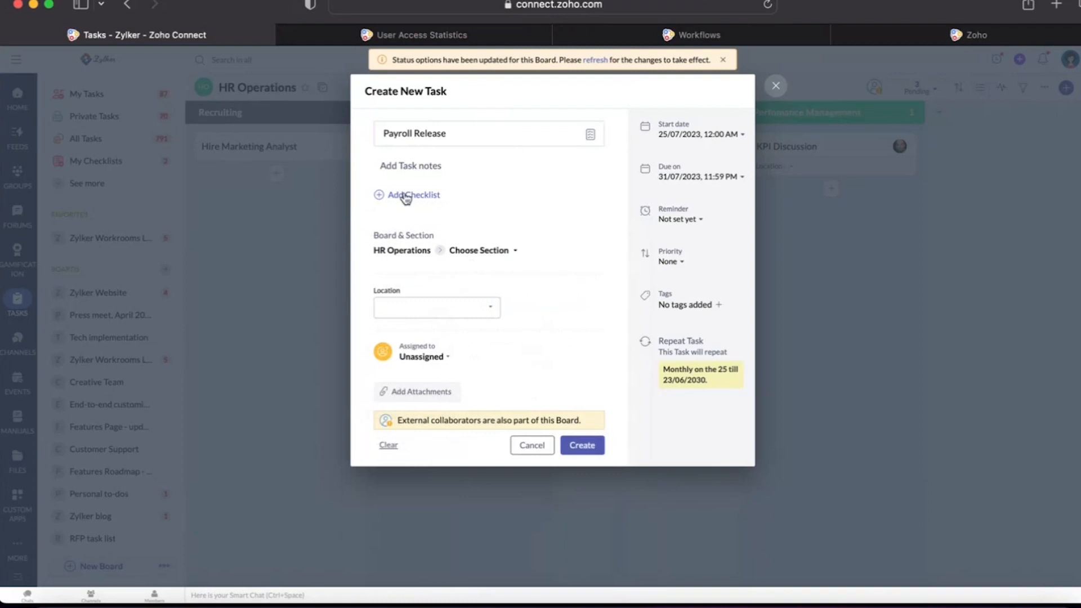
Place Payroll Release in the Trainsing section, create the task and close its details.
{"action": "left_click", "coordinate": [499, 250]}
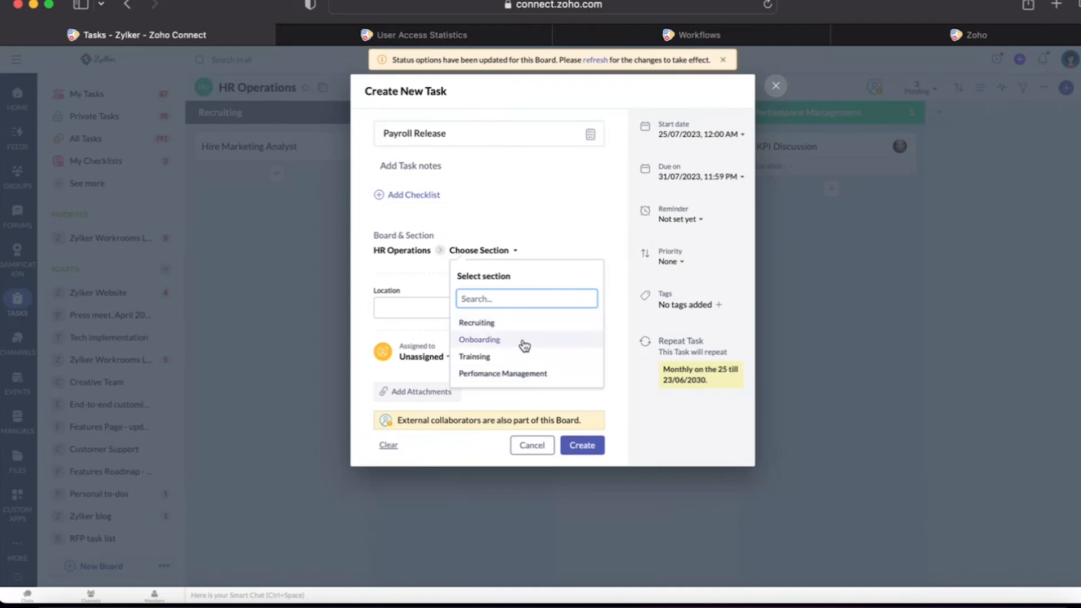
{"action": "left_click", "coordinate": [514, 359]}
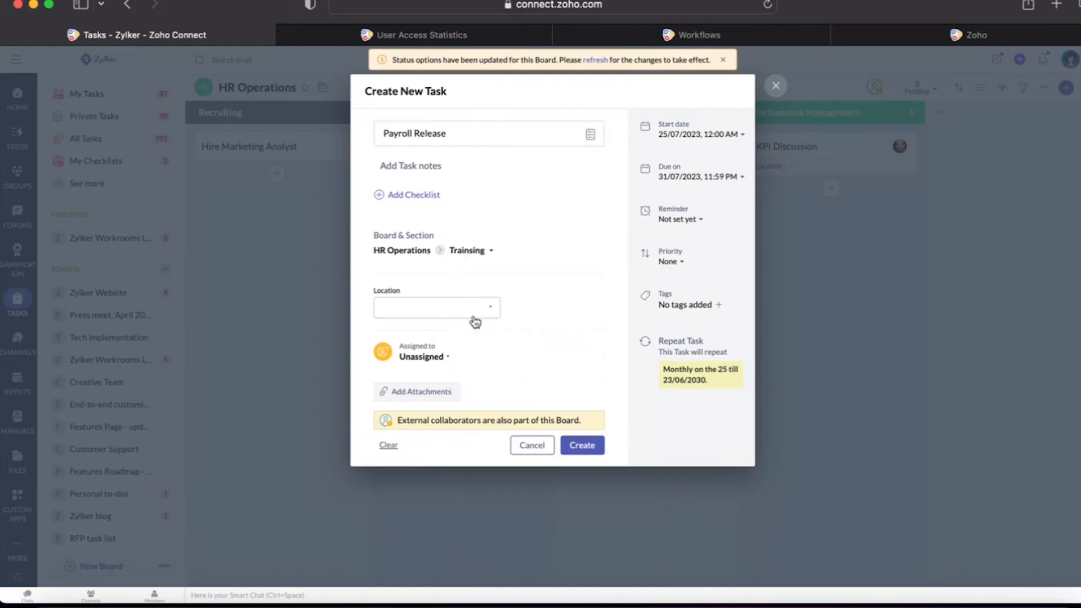
{"action": "left_click", "coordinate": [582, 446]}
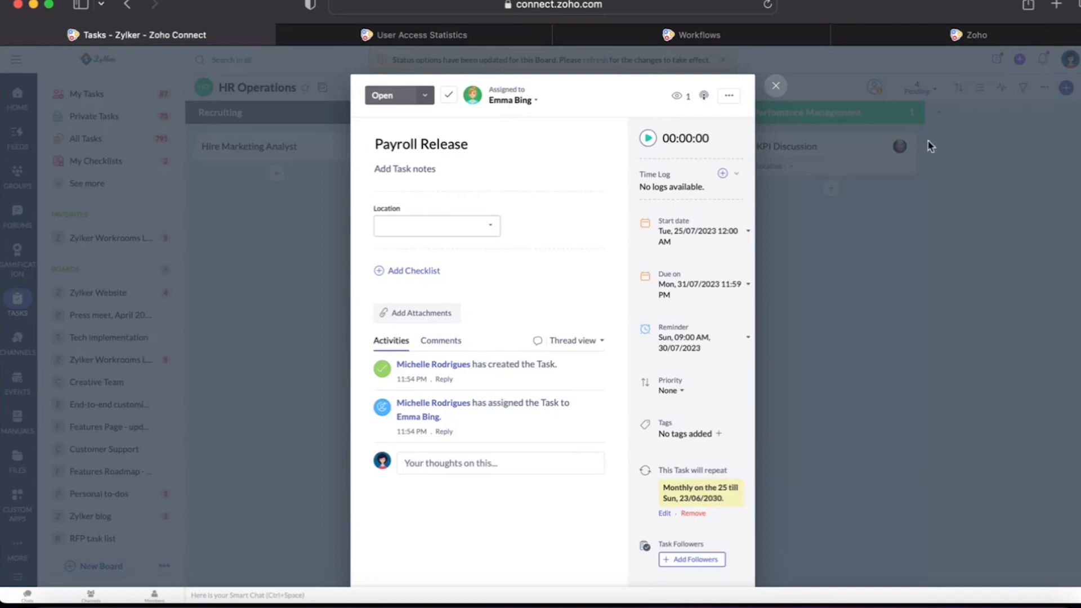
{"action": "left_click", "coordinate": [775, 87]}
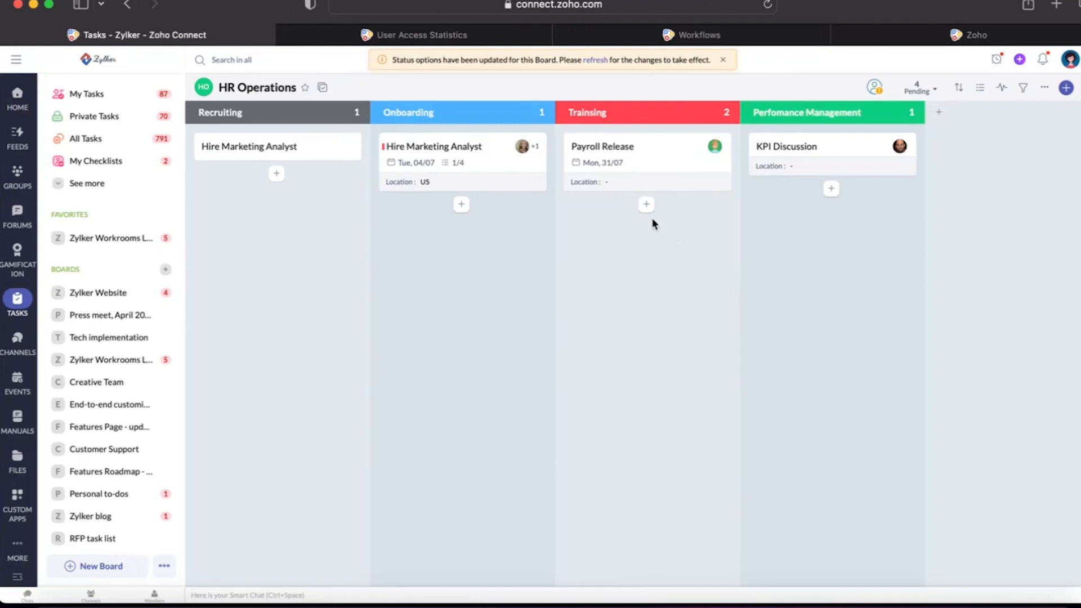
Start another detailed new task on the HR Operations board and title it Onboarding Checklist.
{"action": "left_click", "coordinate": [647, 204]}
{"action": "left_click", "coordinate": [1048, 123]}
{"action": "left_click", "coordinate": [1066, 88]}
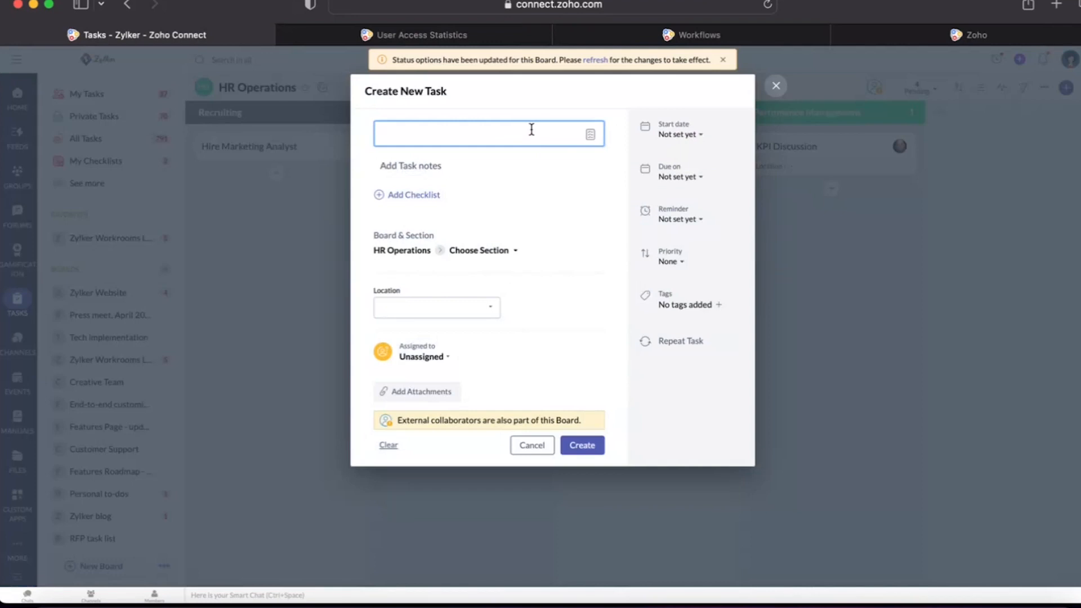
{"action": "type", "text": "Onboarding Checklist"}
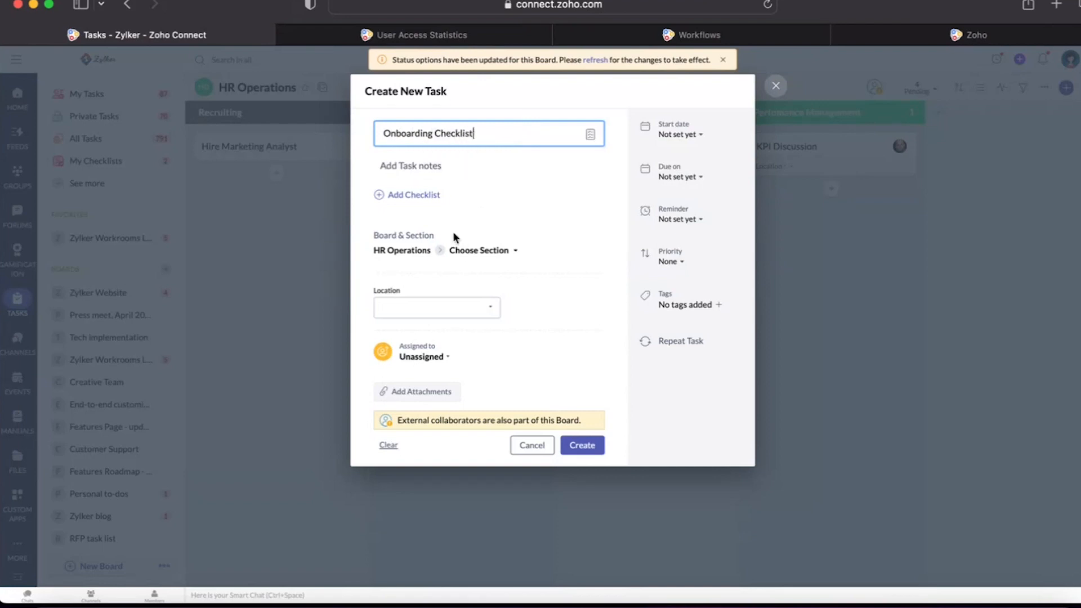
Add the checklist items Orientation, Team Bonding and Team introduction to the Onboarding Checklist task.
{"action": "left_click", "coordinate": [403, 197]}
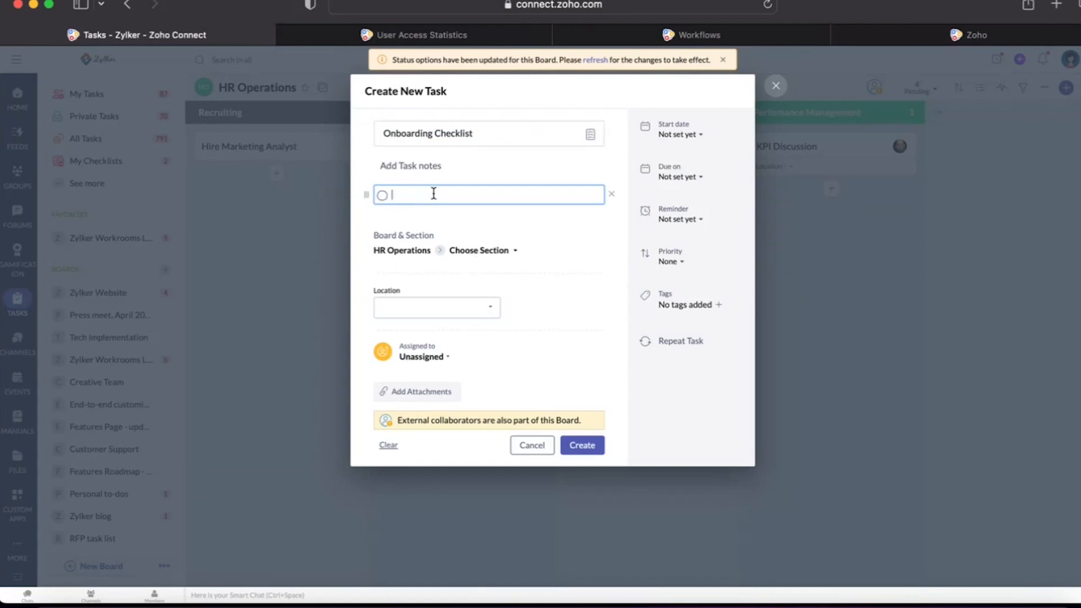
{"action": "type", "text": "Orientaion"}
{"action": "key", "text": "BackSpace"}
{"action": "key", "text": "BackSpace"}
{"action": "key", "text": "BackSpace"}
{"action": "type", "text": "tion"}
{"action": "key", "text": "Return"}
{"action": "type", "text": "Team Bonding"}
{"action": "key", "text": "Return"}
{"action": "type", "text": "Team"}
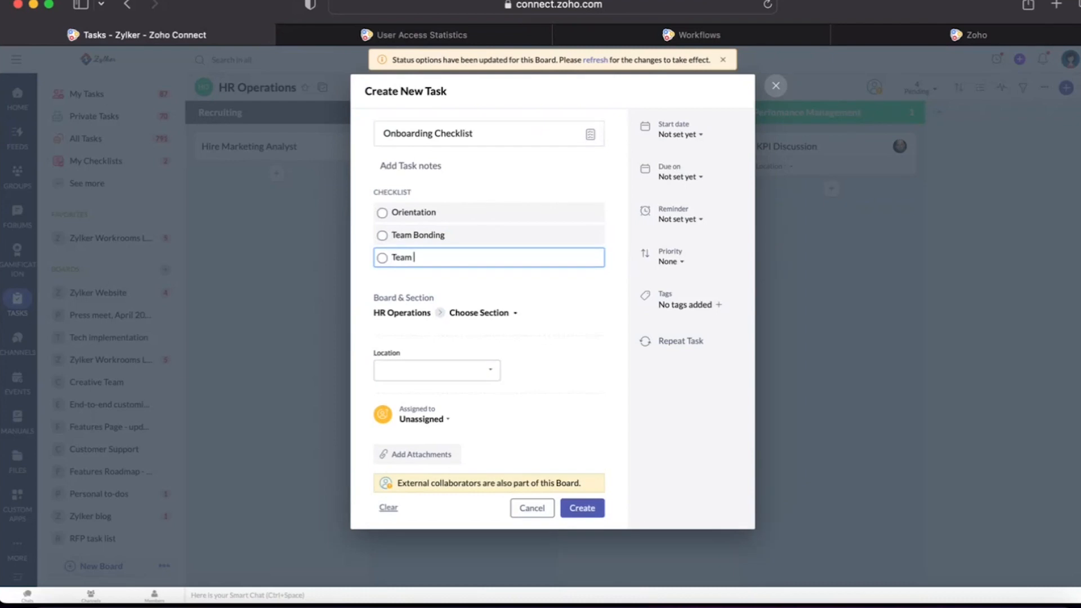
{"action": "type", "text": " introduction"}
{"action": "key", "text": "Return"}
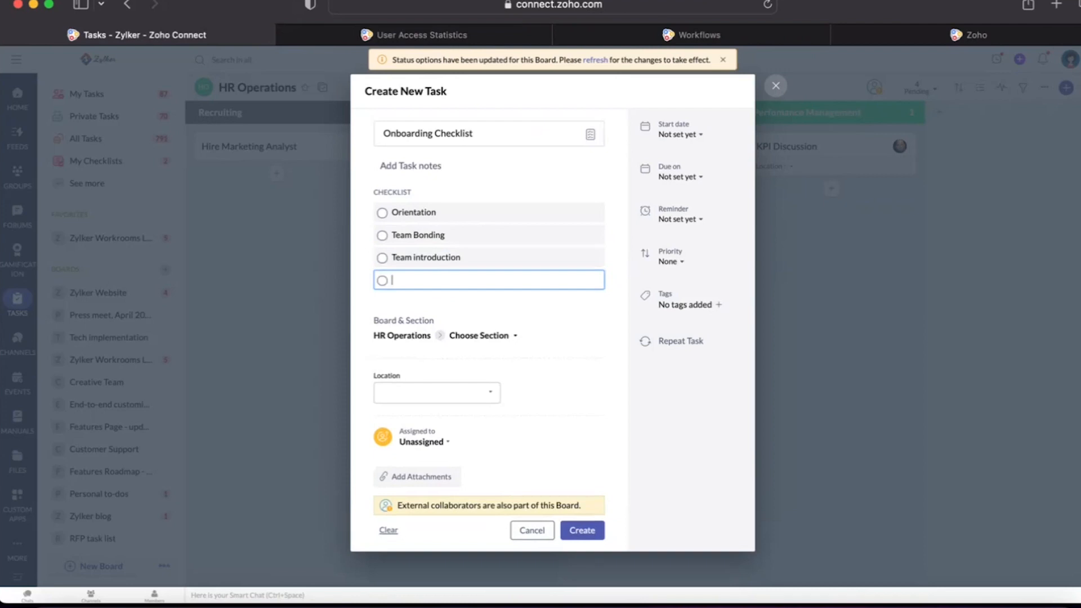
{"action": "left_click", "coordinate": [612, 280]}
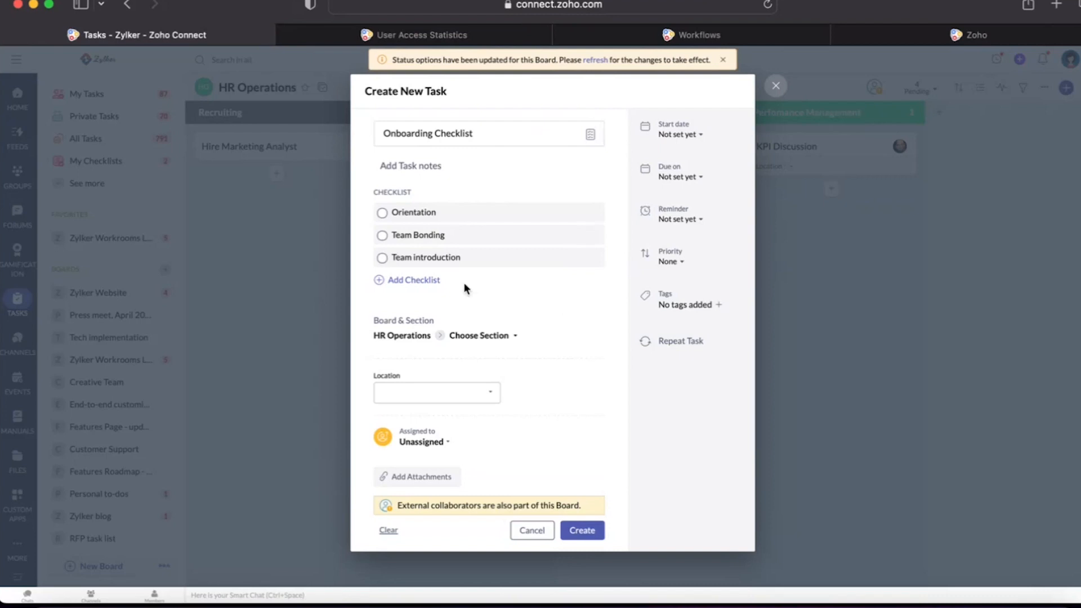
Set the Onboarding Checklist task's start date to 27/06/2023, 12:00 AM and place it in the Trainsing section.
{"action": "left_click", "coordinate": [703, 135]}
{"action": "left_click", "coordinate": [719, 310]}
{"action": "left_click", "coordinate": [482, 337]}
{"action": "scroll", "coordinate": [525, 473], "scroll_direction": "down", "scroll_amount": 1}
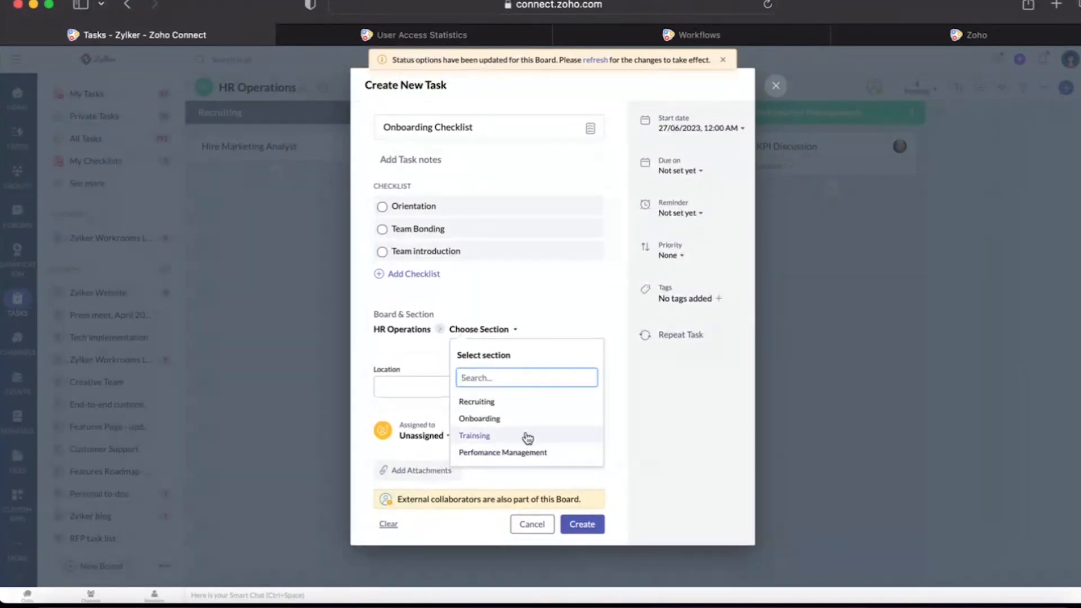
{"action": "left_click", "coordinate": [507, 436]}
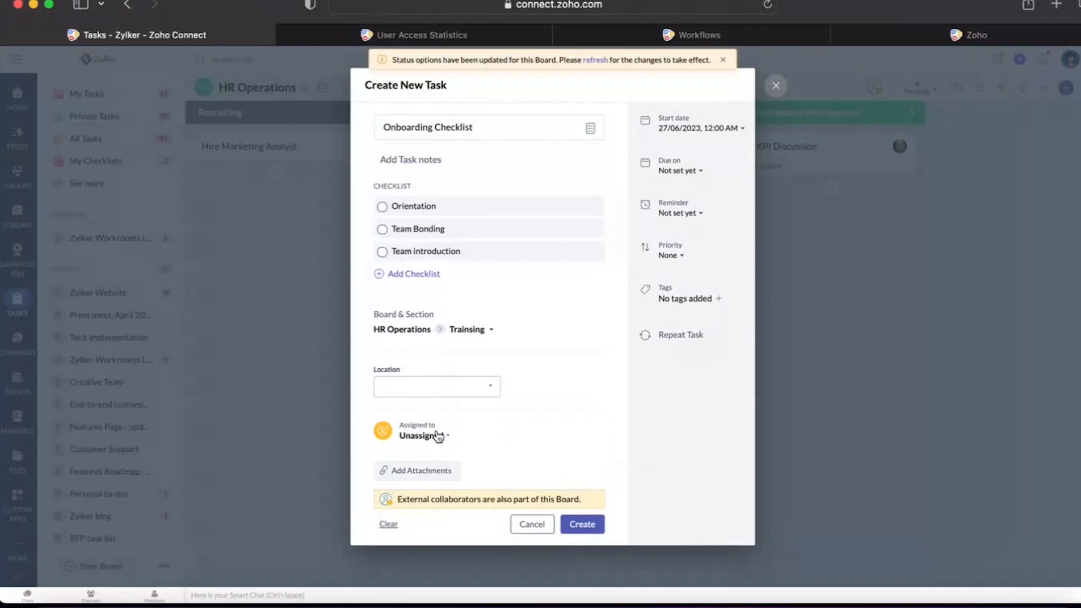
Assign the new Onboarding Checklist task to two board members.
{"action": "left_click", "coordinate": [438, 437]}
{"action": "scroll", "coordinate": [473, 547], "scroll_direction": "down", "scroll_amount": 3}
{"action": "left_click", "coordinate": [452, 577]}
{"action": "left_click", "coordinate": [438, 436]}
{"action": "scroll", "coordinate": [475, 560], "scroll_direction": "down", "scroll_amount": 3}
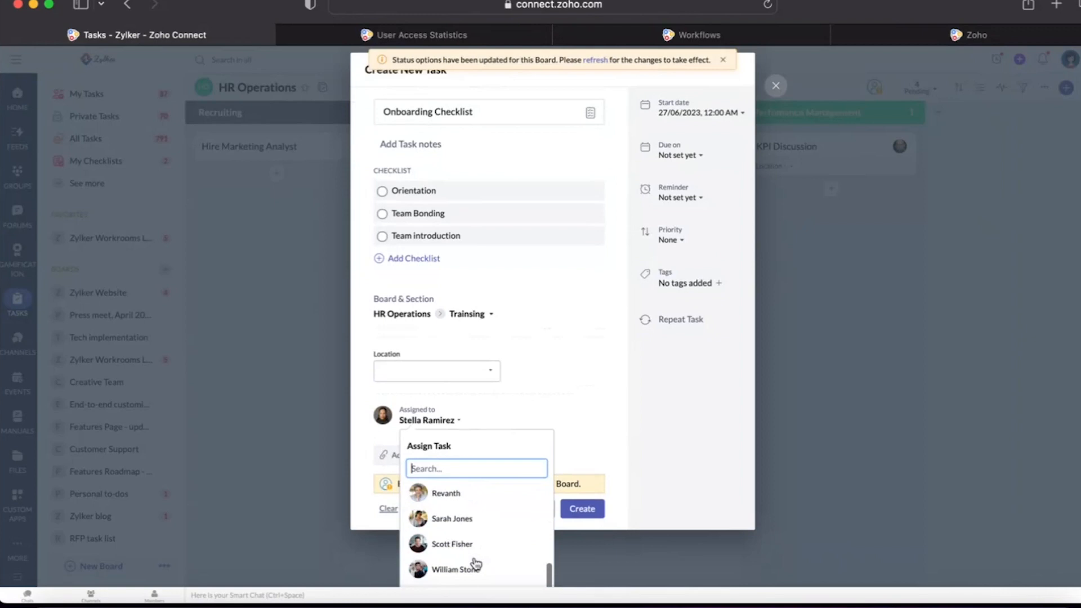
{"action": "left_click", "coordinate": [451, 579]}
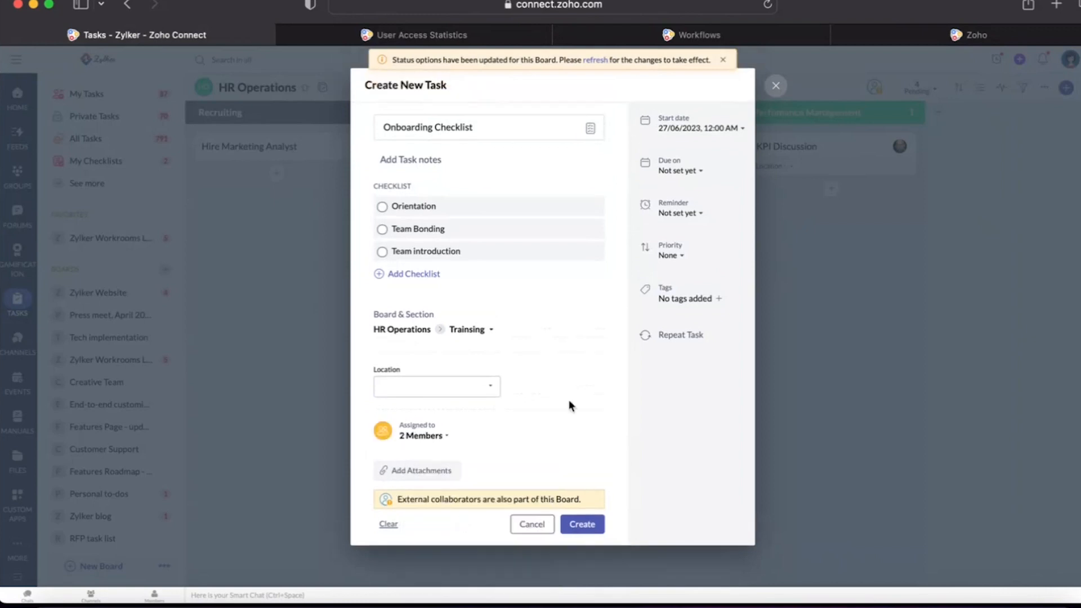
Set the Onboarding Checklist task's due date to 30 June 2023, 11:59 PM and create the task.
{"action": "left_click", "coordinate": [582, 525]}
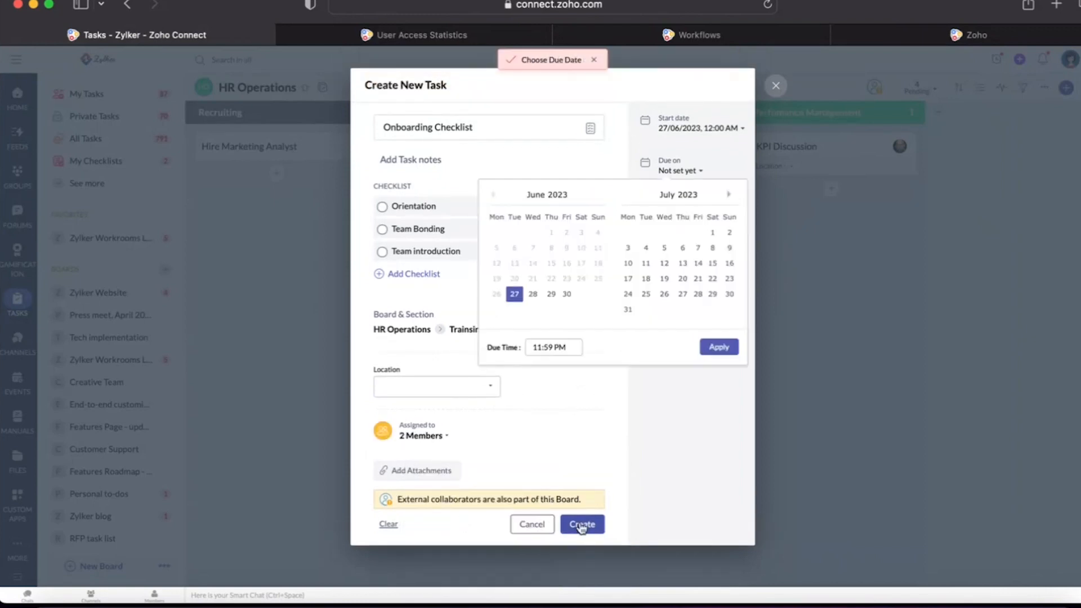
{"action": "left_click", "coordinate": [566, 294]}
{"action": "left_click", "coordinate": [737, 350]}
{"action": "left_click", "coordinate": [581, 524]}
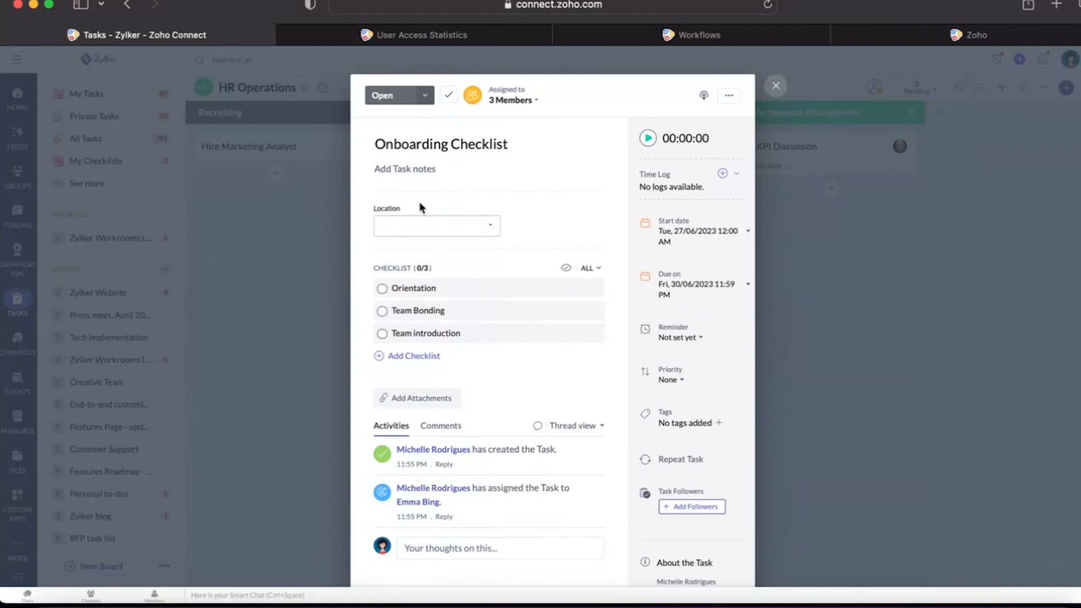
Start assigning copies of the Onboarding Checklist task and choose two members as recipients.
{"action": "left_click", "coordinate": [729, 96]}
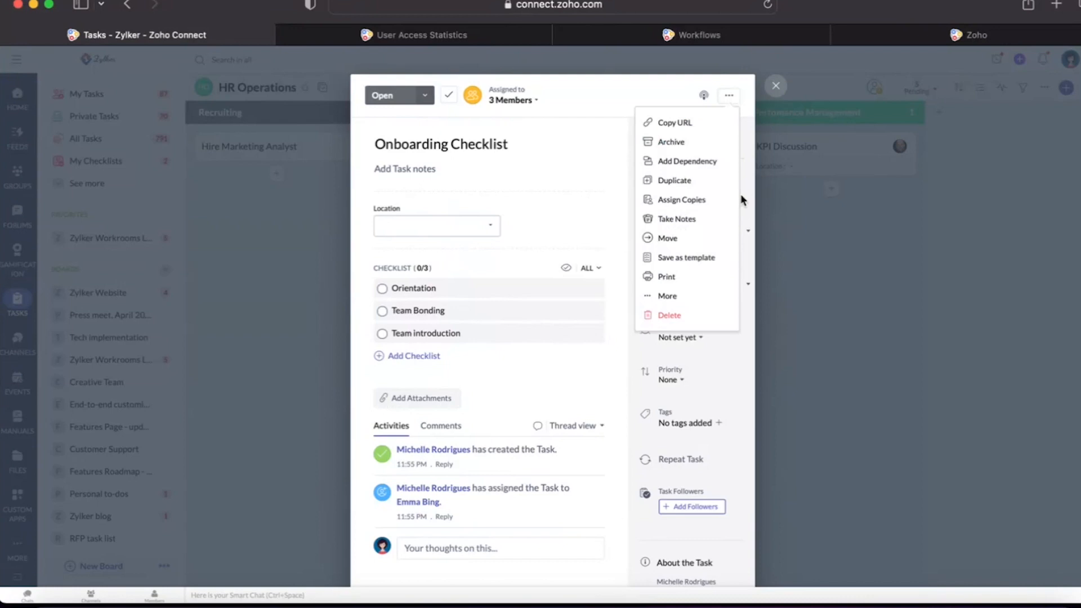
{"action": "left_click", "coordinate": [674, 204]}
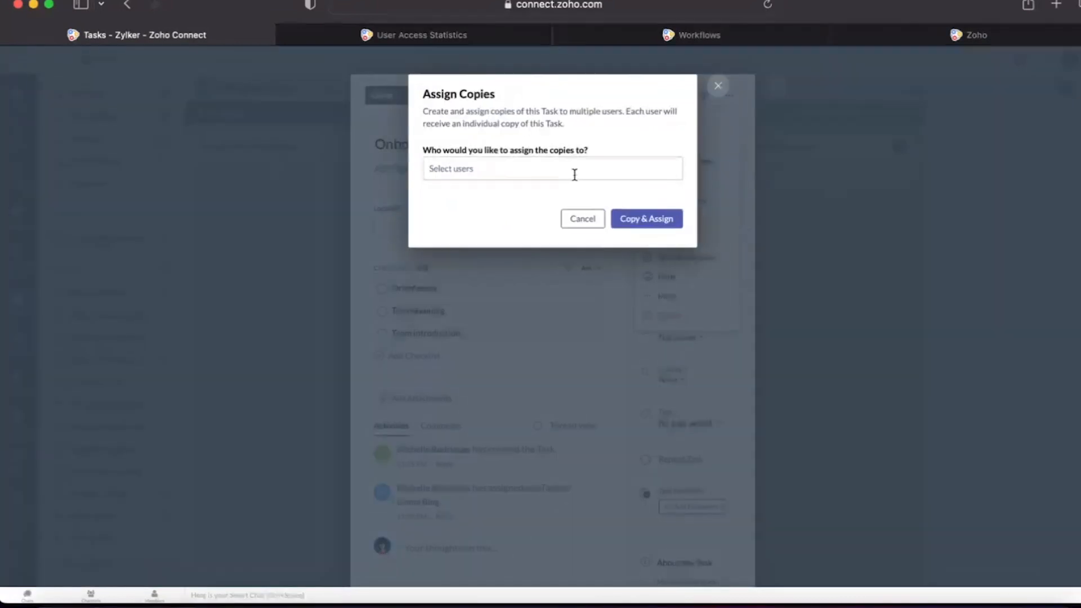
{"action": "left_click", "coordinate": [575, 174]}
{"action": "scroll", "coordinate": [539, 261], "scroll_direction": "down", "scroll_amount": 5}
{"action": "scroll", "coordinate": [490, 270], "scroll_direction": "up", "scroll_amount": 1}
{"action": "left_click", "coordinate": [491, 270]}
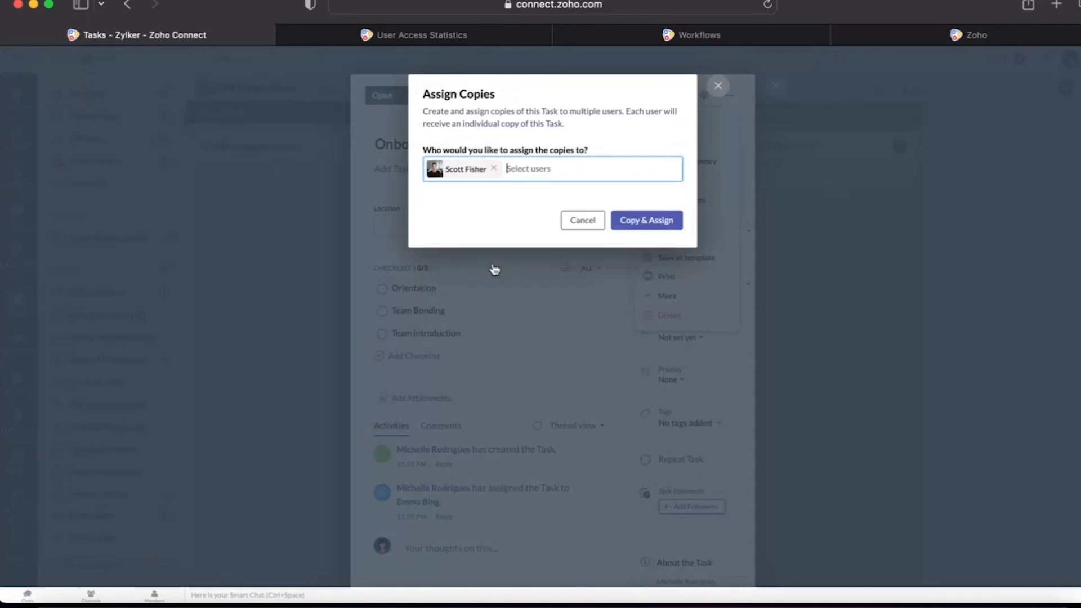
{"action": "left_click", "coordinate": [536, 162]}
{"action": "scroll", "coordinate": [504, 248], "scroll_direction": "down", "scroll_amount": 5}
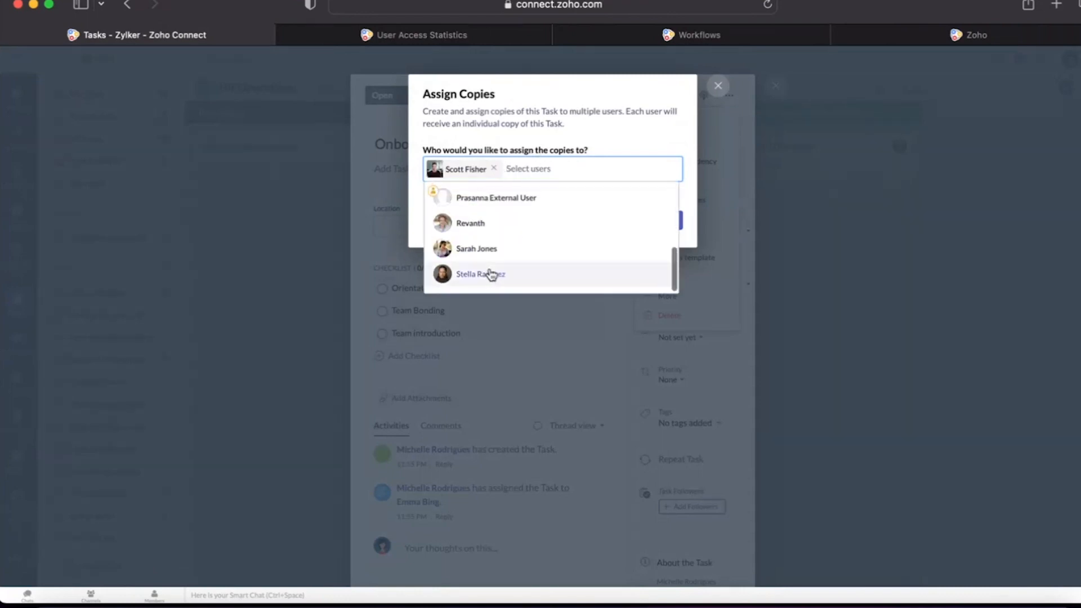
{"action": "left_click", "coordinate": [491, 275]}
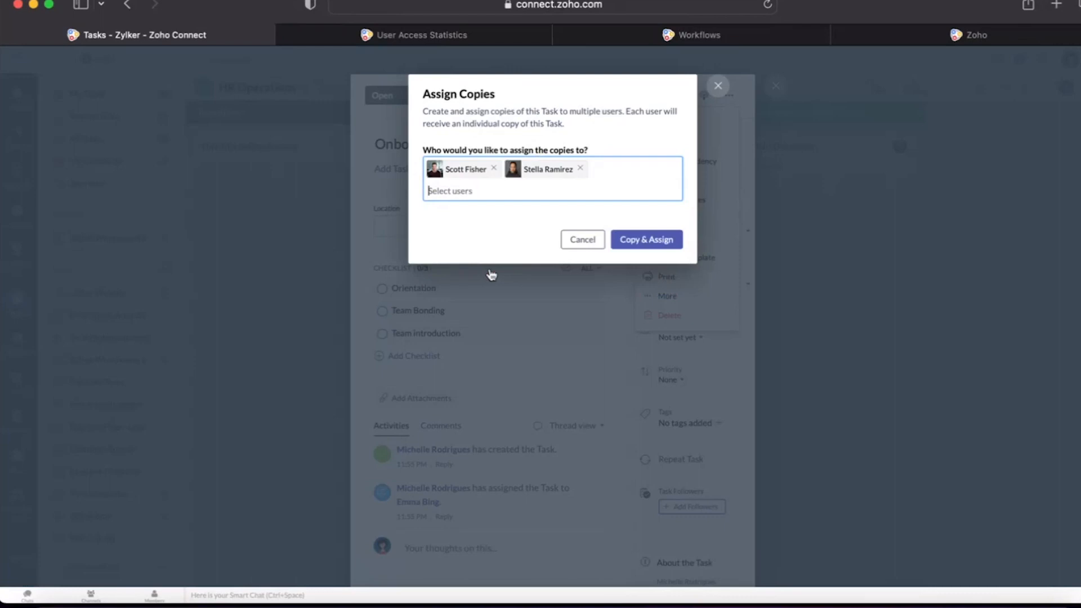
Add a third member as recipient and create the individually assigned copies of the task.
{"action": "left_click", "coordinate": [523, 191]}
{"action": "scroll", "coordinate": [494, 298], "scroll_direction": "down", "scroll_amount": 2}
{"action": "scroll", "coordinate": [494, 299], "scroll_direction": "down", "scroll_amount": 3}
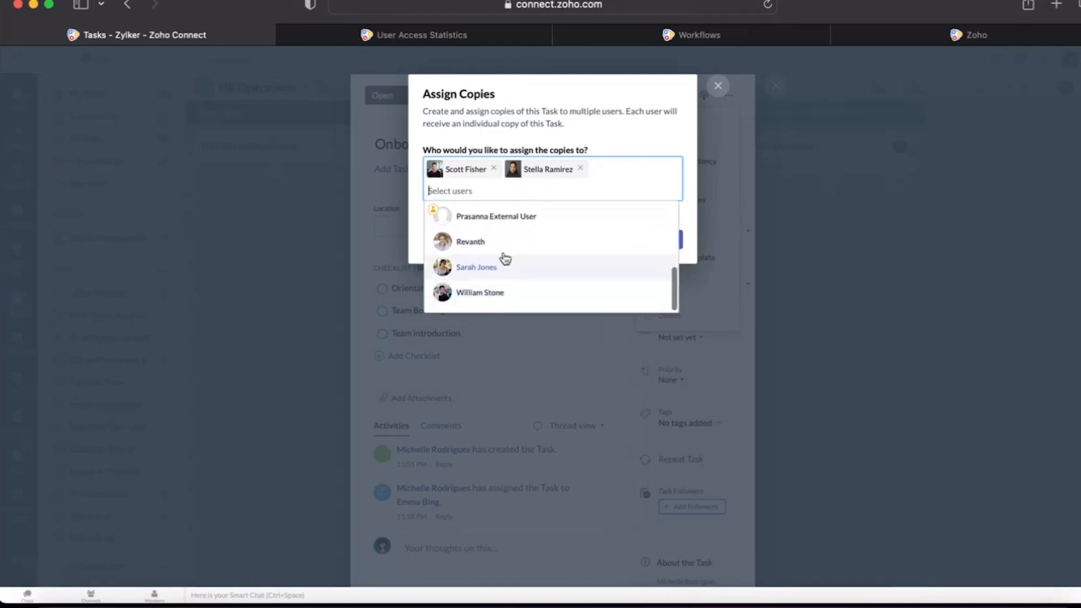
{"action": "left_click", "coordinate": [499, 248]}
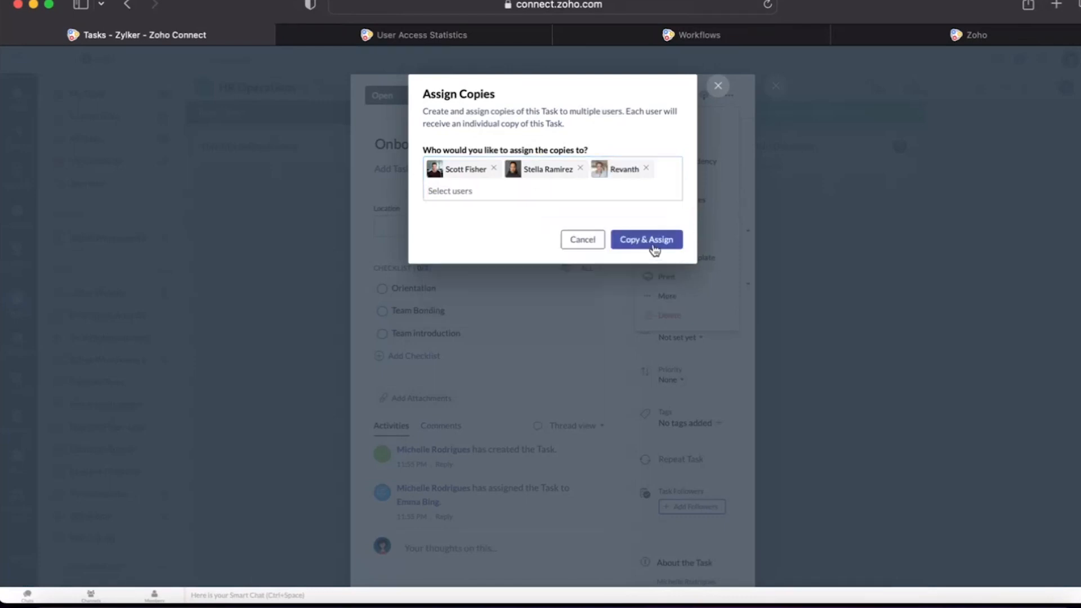
{"action": "left_click", "coordinate": [653, 240]}
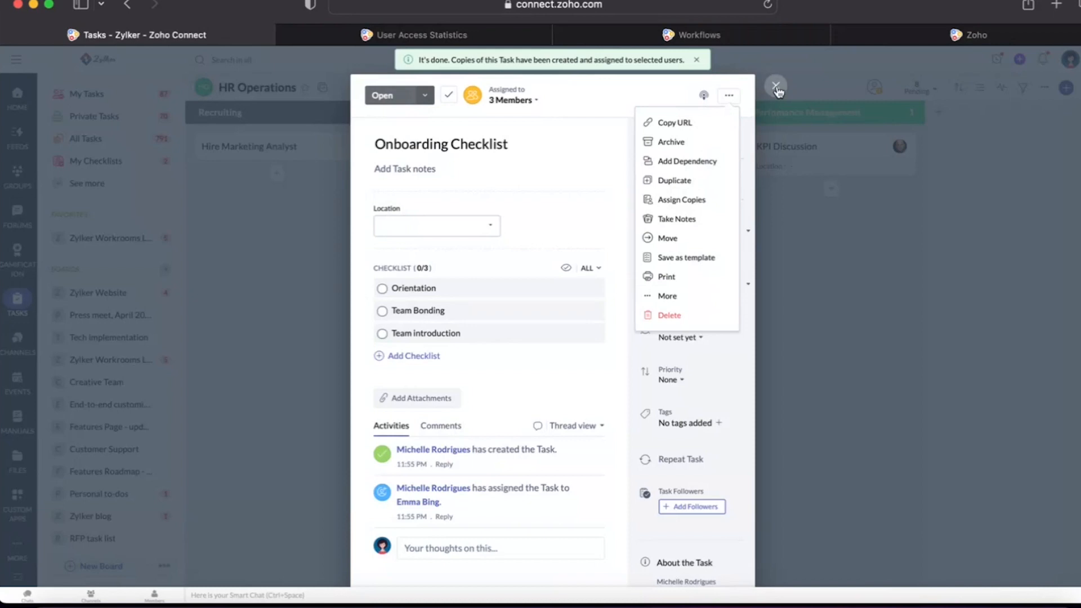
Close the task details and reload the HR Operations board to review the assigned Onboarding Checklist copies.
{"action": "left_click", "coordinate": [777, 87]}
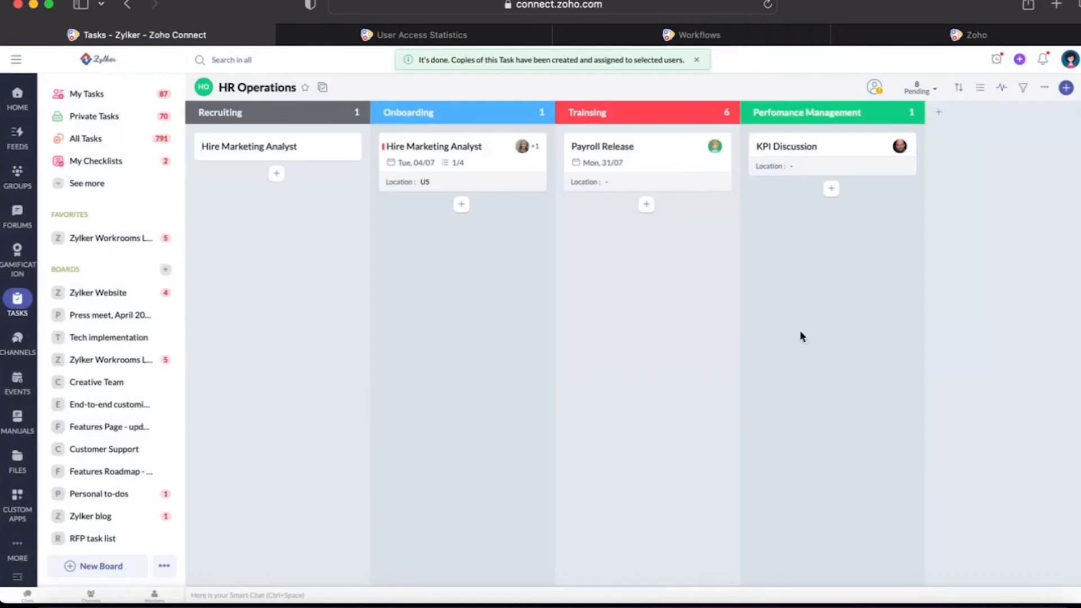
{"action": "key", "text": "super+r"}
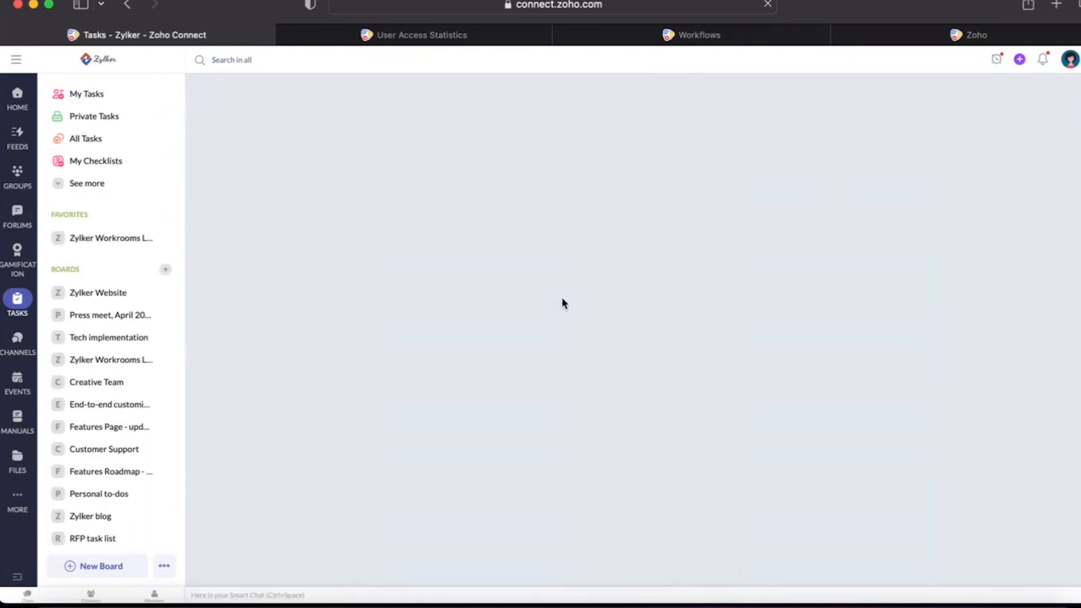
{"action": "mouse_move", "coordinate": [710, 282]}
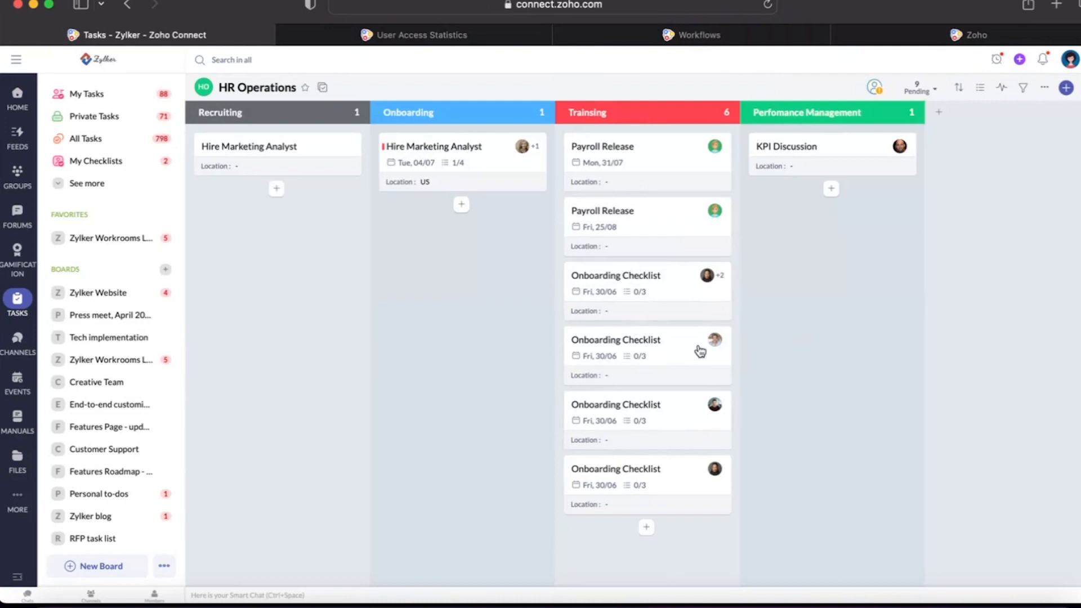
{"action": "mouse_move", "coordinate": [715, 406]}
Open the Zylker Website board and look through its sections.
{"action": "left_click", "coordinate": [112, 297]}
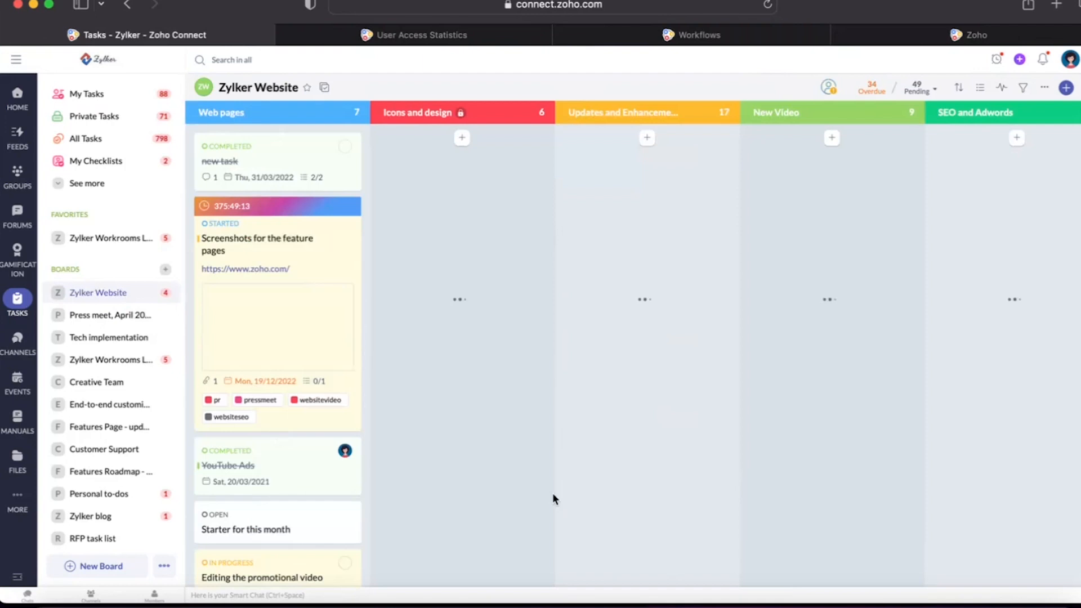
{"action": "scroll", "coordinate": [552, 492], "scroll_direction": "right", "scroll_amount": 10}
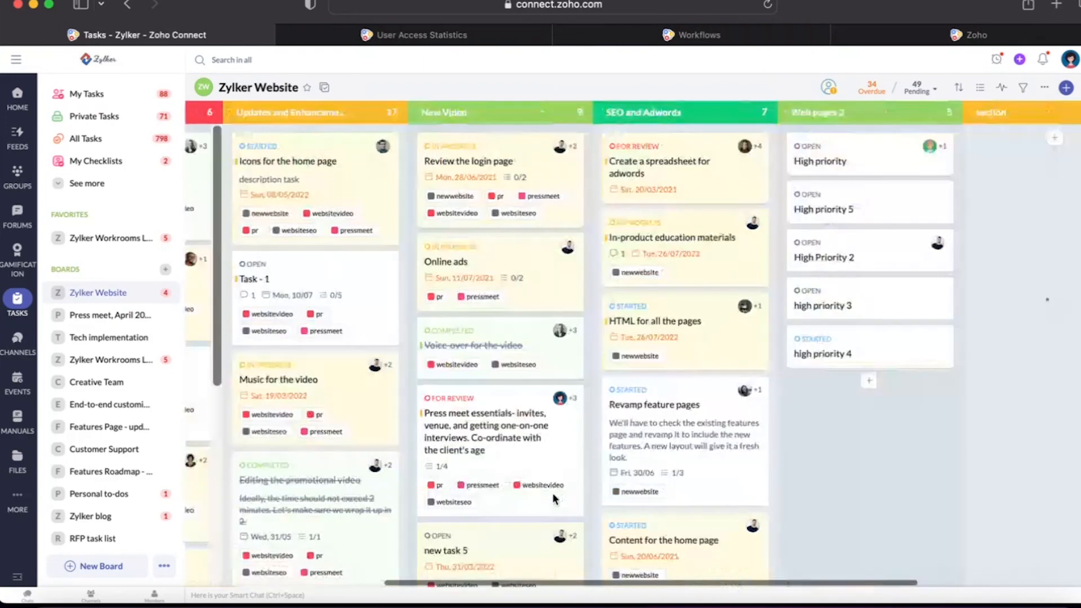
{"action": "scroll", "coordinate": [554, 500], "scroll_direction": "left", "scroll_amount": 10}
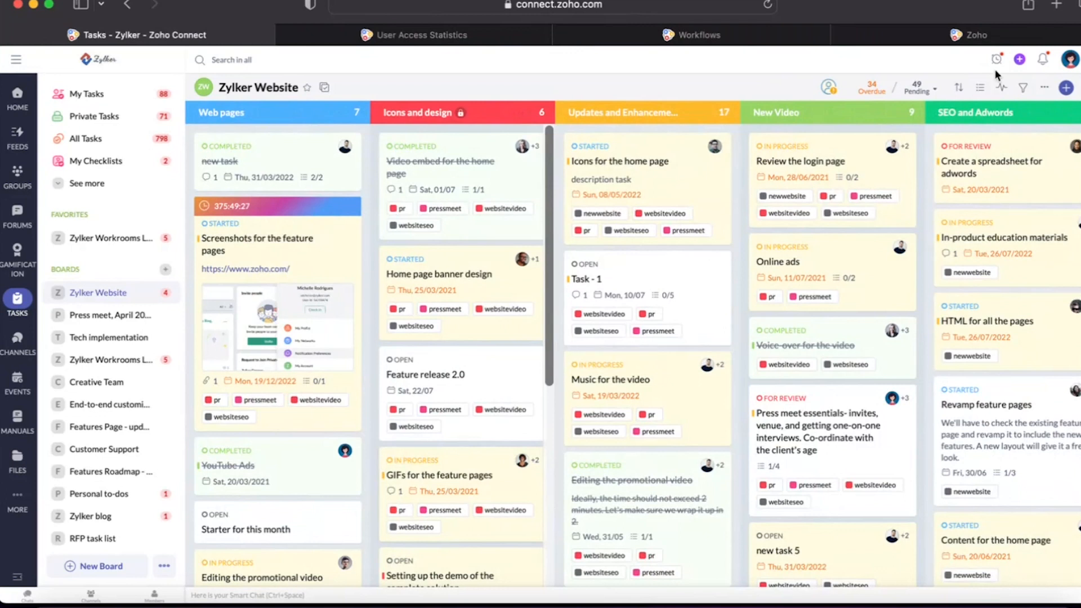
Show the Zylker Website board in Priority View and look through the high-priority tasks.
{"action": "left_click", "coordinate": [980, 87]}
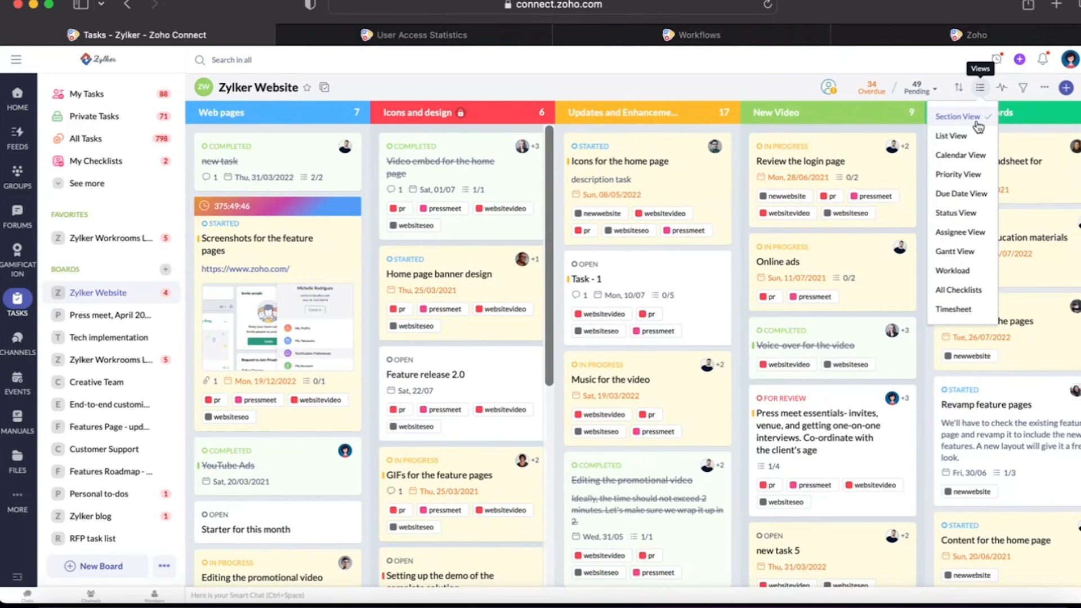
{"action": "left_click", "coordinate": [968, 174]}
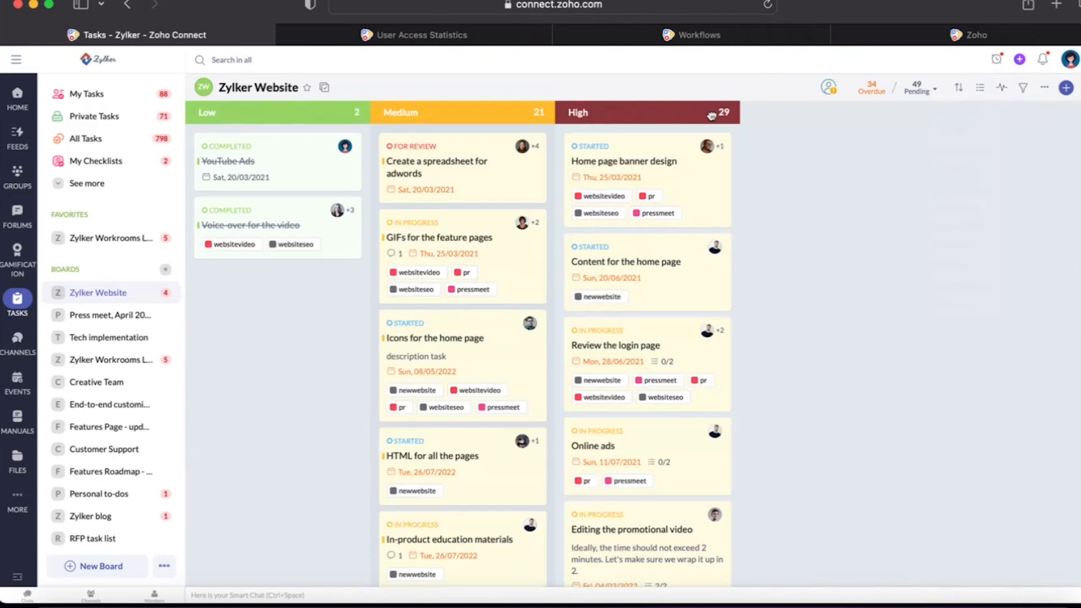
{"action": "scroll", "coordinate": [707, 334], "scroll_direction": "down", "scroll_amount": 10}
{"action": "scroll", "coordinate": [708, 336], "scroll_direction": "down", "scroll_amount": 5}
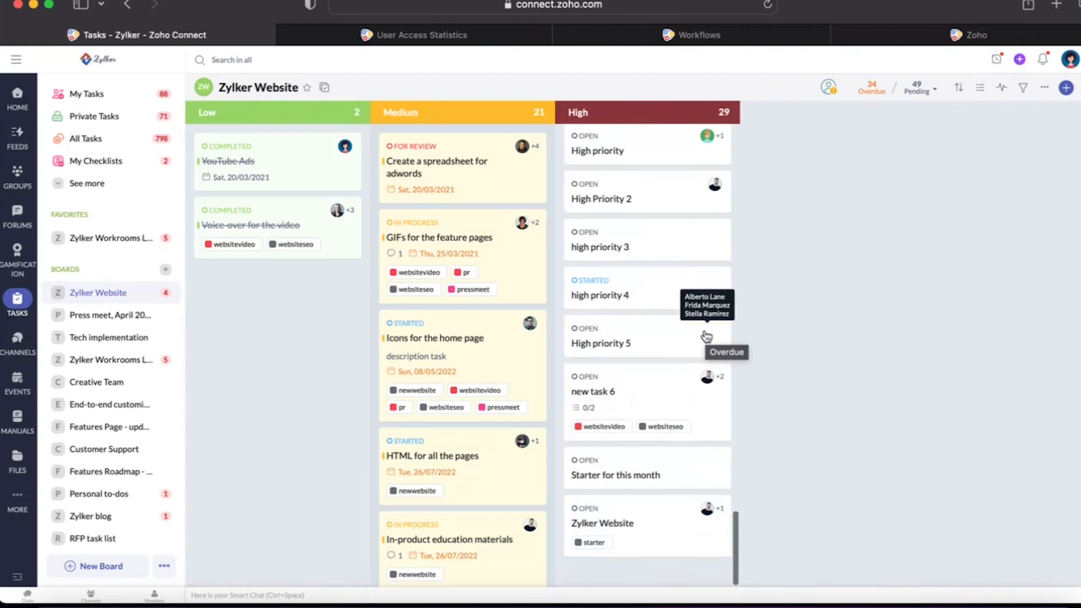
{"action": "scroll", "coordinate": [707, 338], "scroll_direction": "up", "scroll_amount": 15}
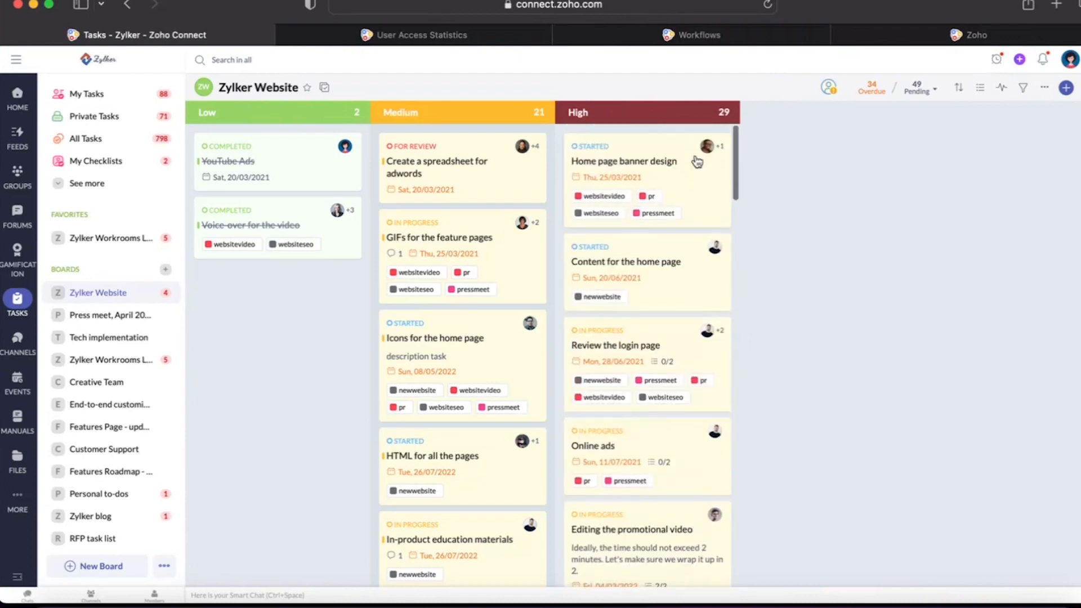
Show the board in Assignee View and look through the unassigned tasks and each member's tasks.
{"action": "left_click", "coordinate": [979, 88]}
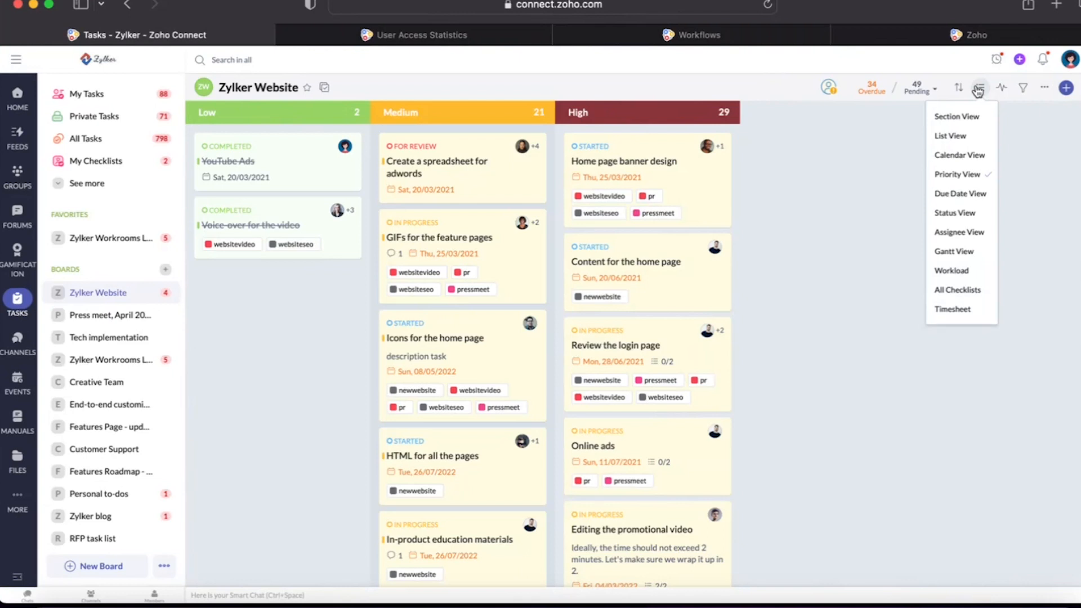
{"action": "left_click", "coordinate": [977, 231]}
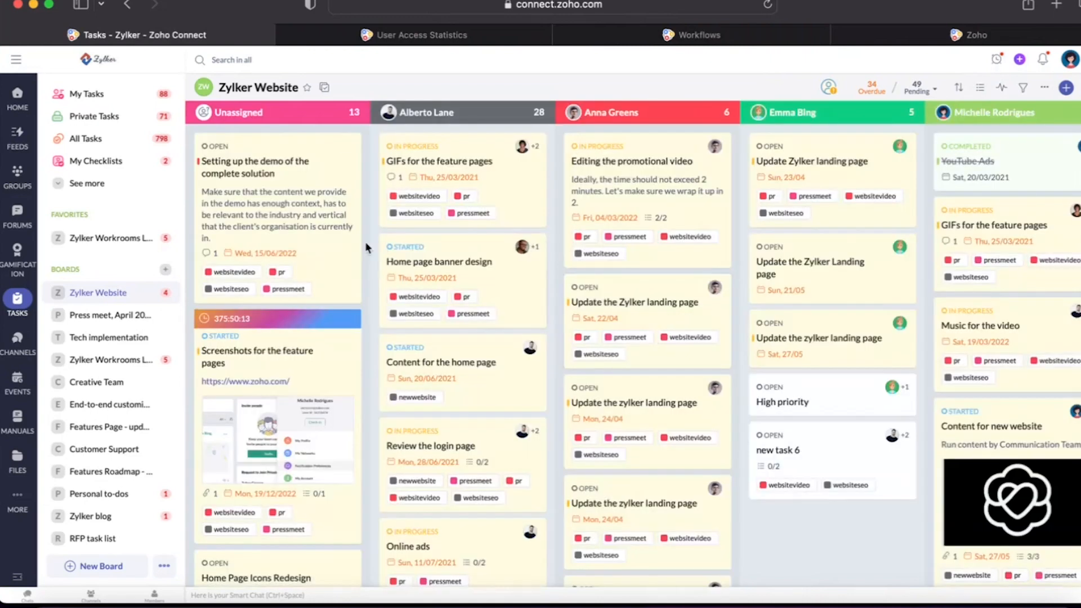
{"action": "scroll", "coordinate": [255, 268], "scroll_direction": "down", "scroll_amount": 3}
{"action": "scroll", "coordinate": [255, 269], "scroll_direction": "down", "scroll_amount": 5}
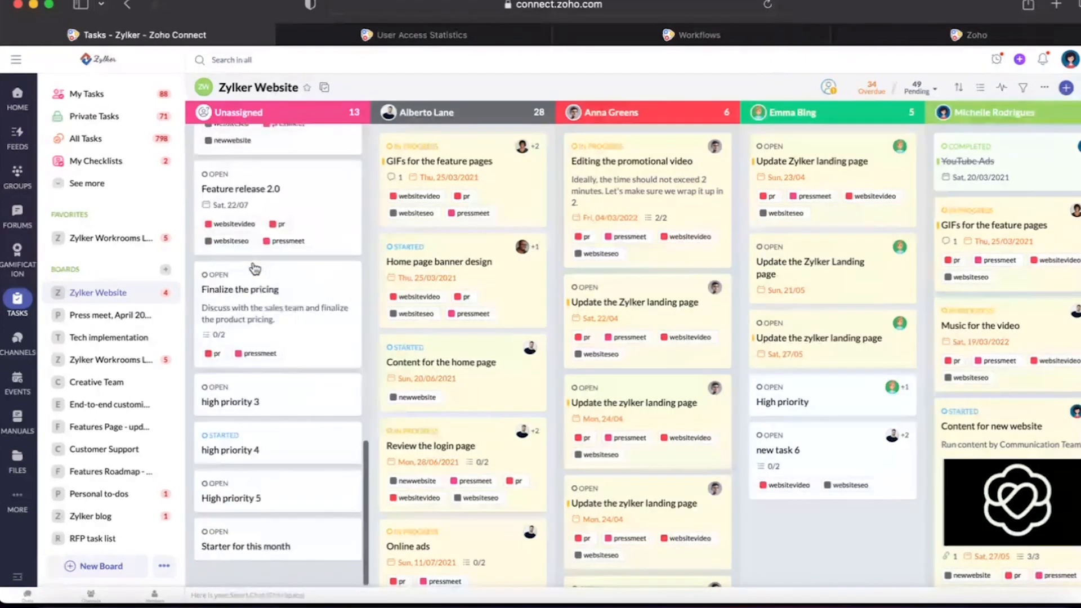
{"action": "scroll", "coordinate": [484, 209], "scroll_direction": "down", "scroll_amount": 1}
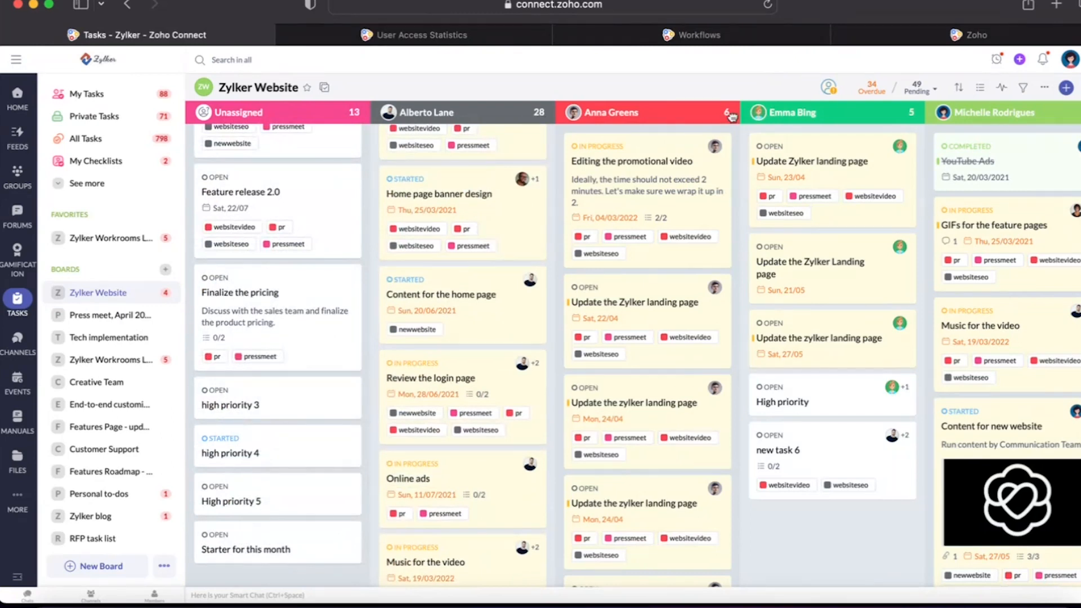
{"action": "scroll", "coordinate": [796, 130], "scroll_direction": "right", "scroll_amount": 2}
{"action": "scroll", "coordinate": [796, 127], "scroll_direction": "right", "scroll_amount": 15}
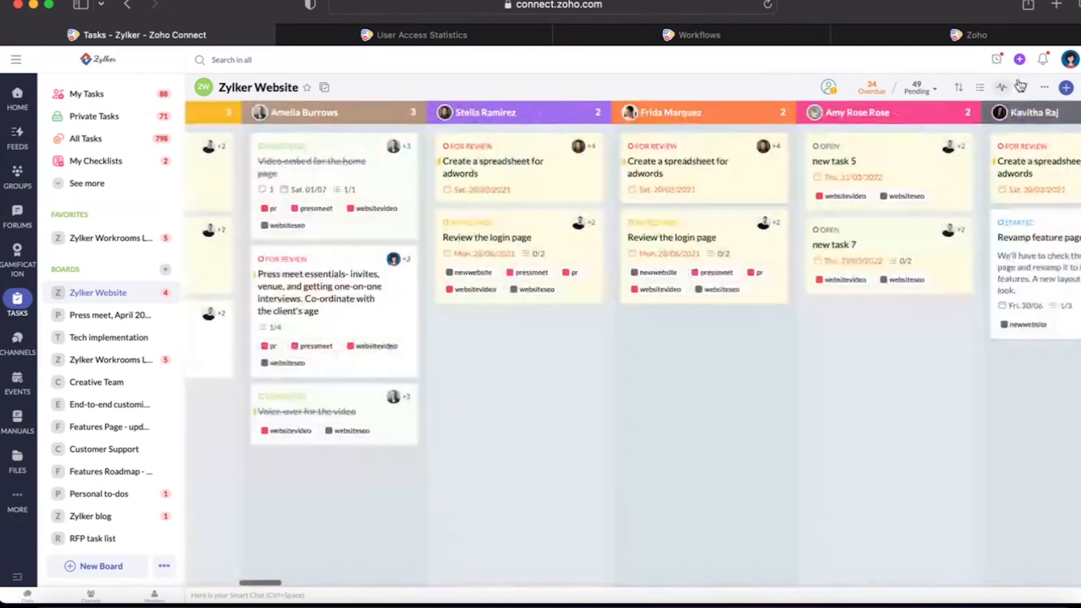
View the details and time log of the task Create a spreadsheet for adwords, and close it.
{"action": "left_click", "coordinate": [980, 87]}
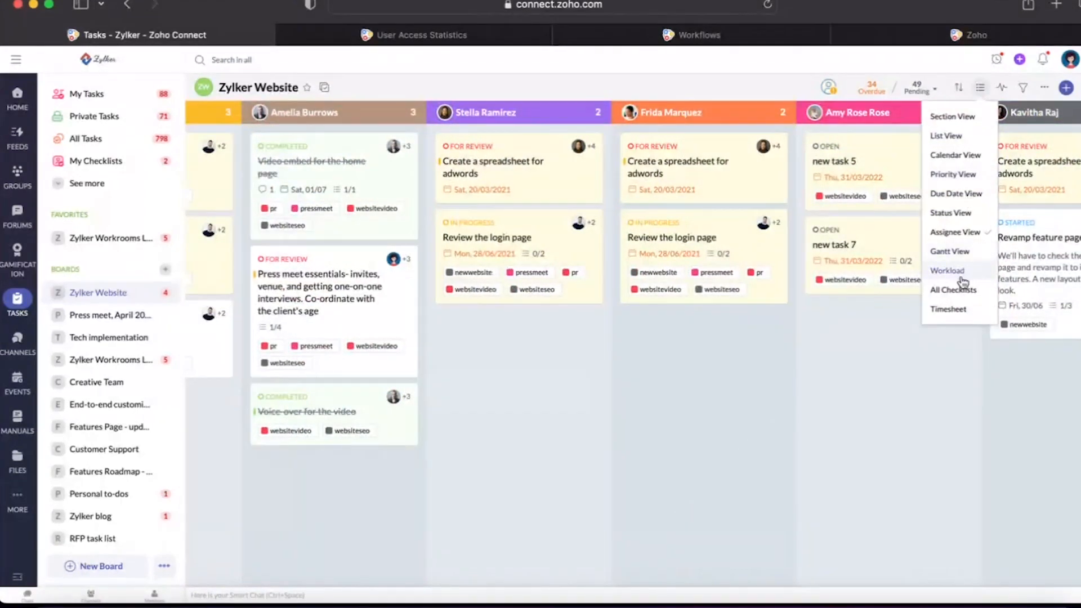
{"action": "left_click", "coordinate": [523, 164]}
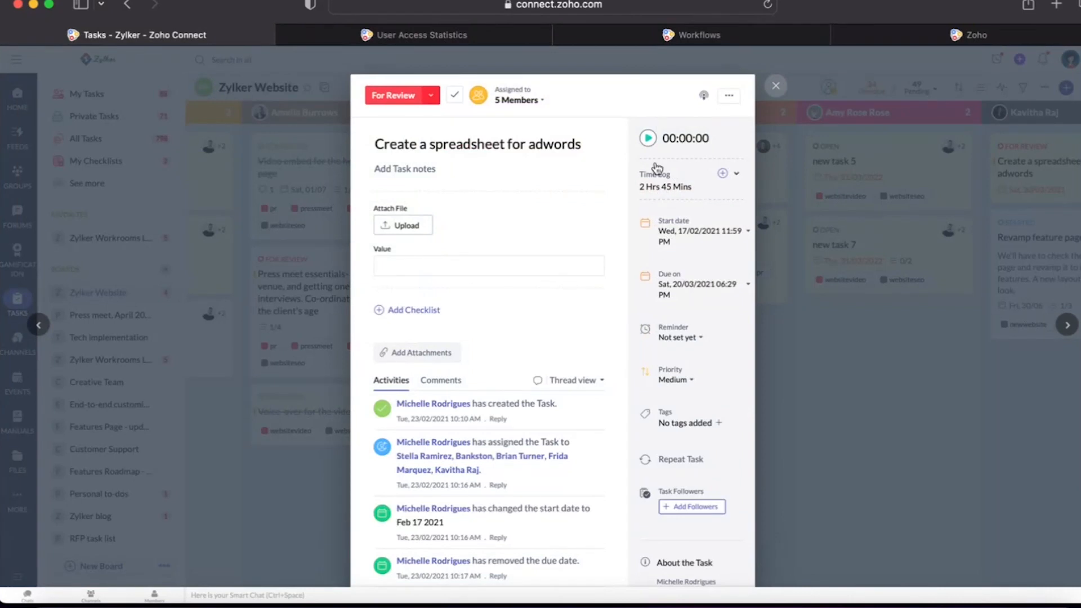
{"action": "left_click", "coordinate": [776, 85]}
Show the Zylker Website board's Timesheet and look through the time recorded for its tasks.
{"action": "left_click", "coordinate": [980, 87]}
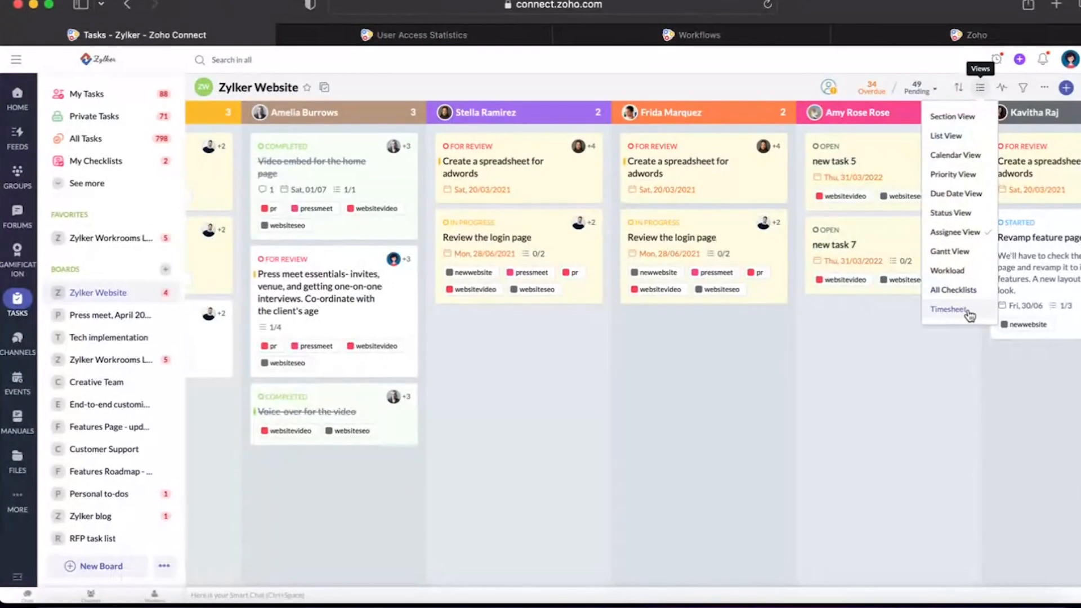
{"action": "left_click", "coordinate": [968, 308]}
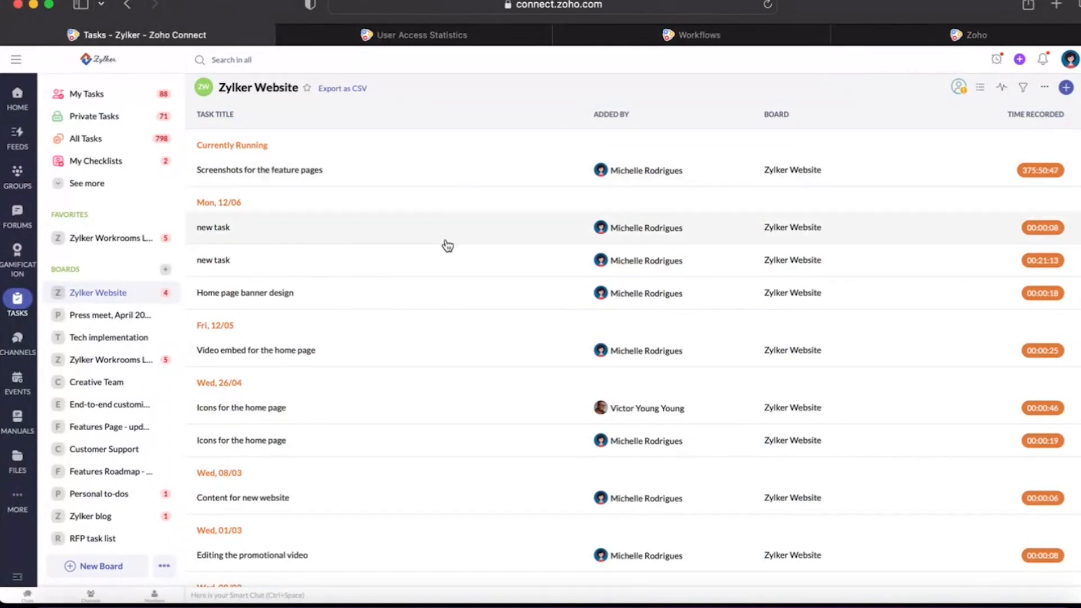
{"action": "scroll", "coordinate": [444, 244], "scroll_direction": "down", "scroll_amount": 10}
{"action": "scroll", "coordinate": [393, 161], "scroll_direction": "up", "scroll_amount": 10}
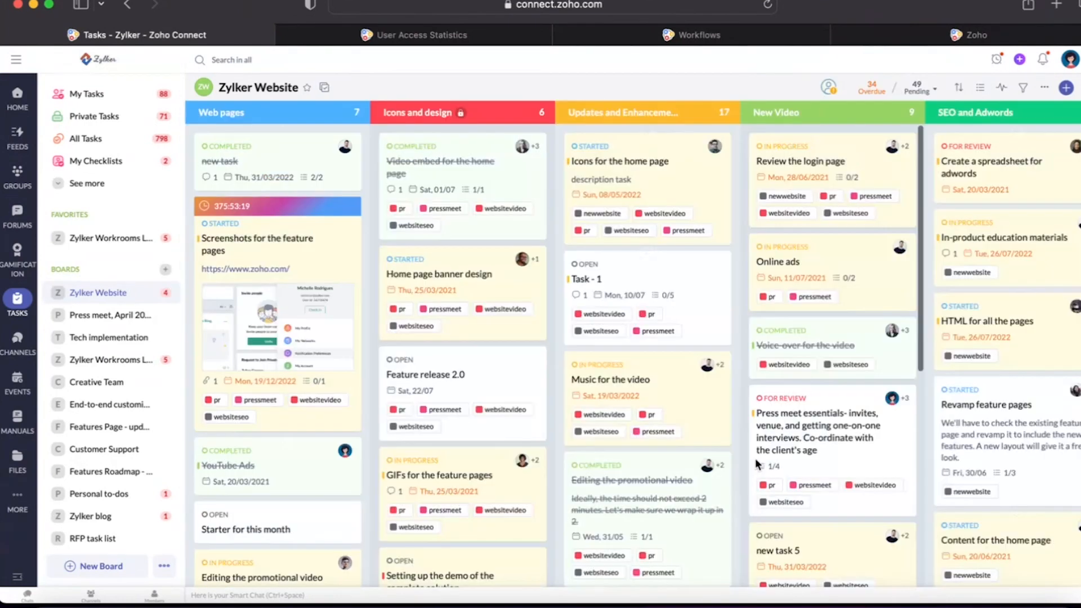
Make the Test section of the Zylker Website board private and confirm the change.
{"action": "scroll", "coordinate": [757, 465], "scroll_direction": "right", "scroll_amount": 10}
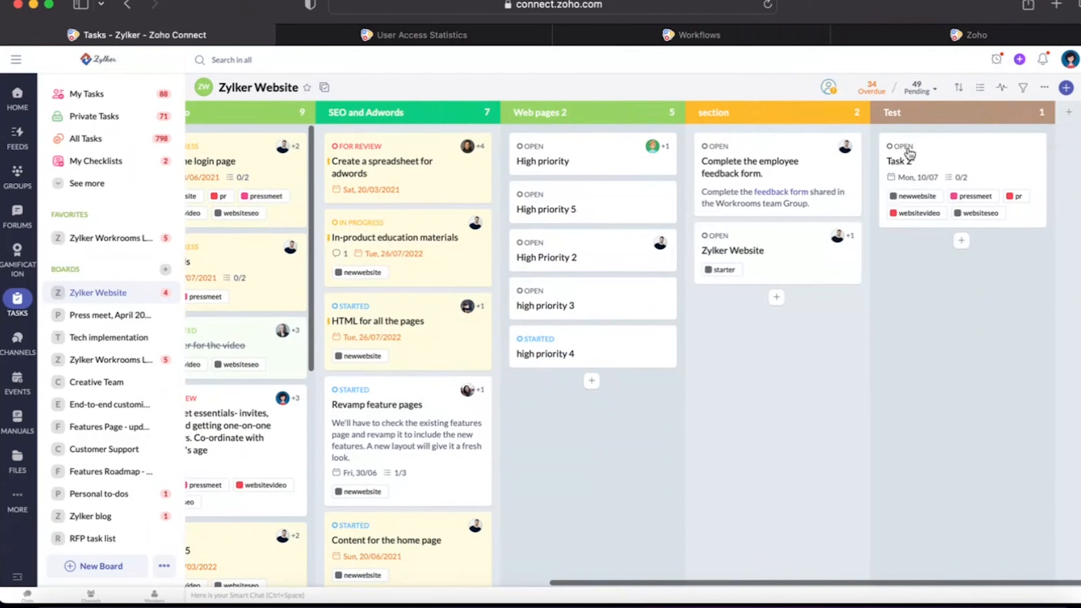
{"action": "left_click", "coordinate": [1032, 116]}
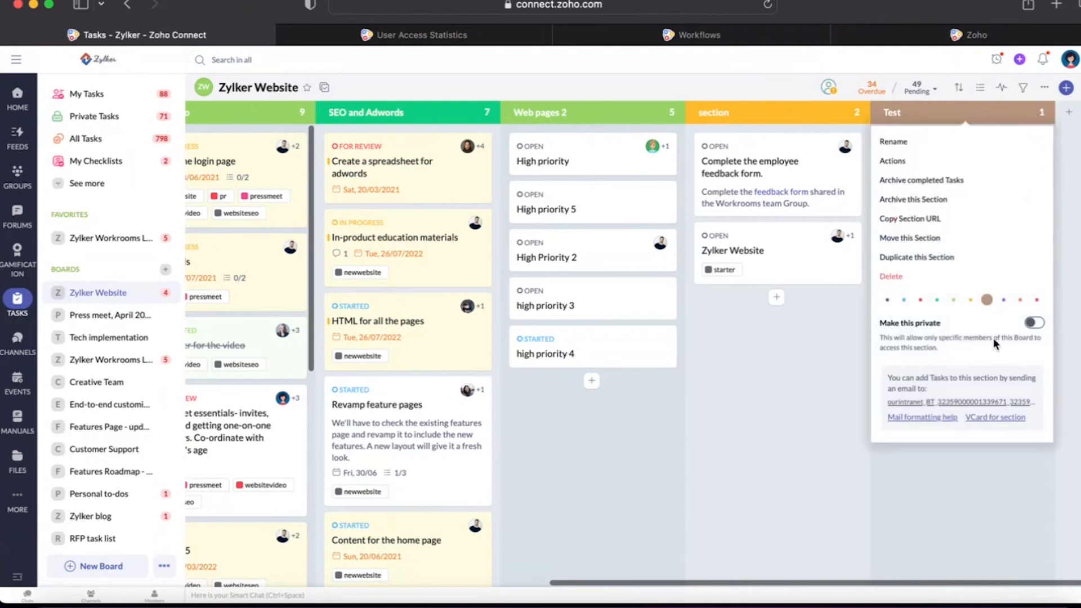
{"action": "left_click", "coordinate": [1034, 325]}
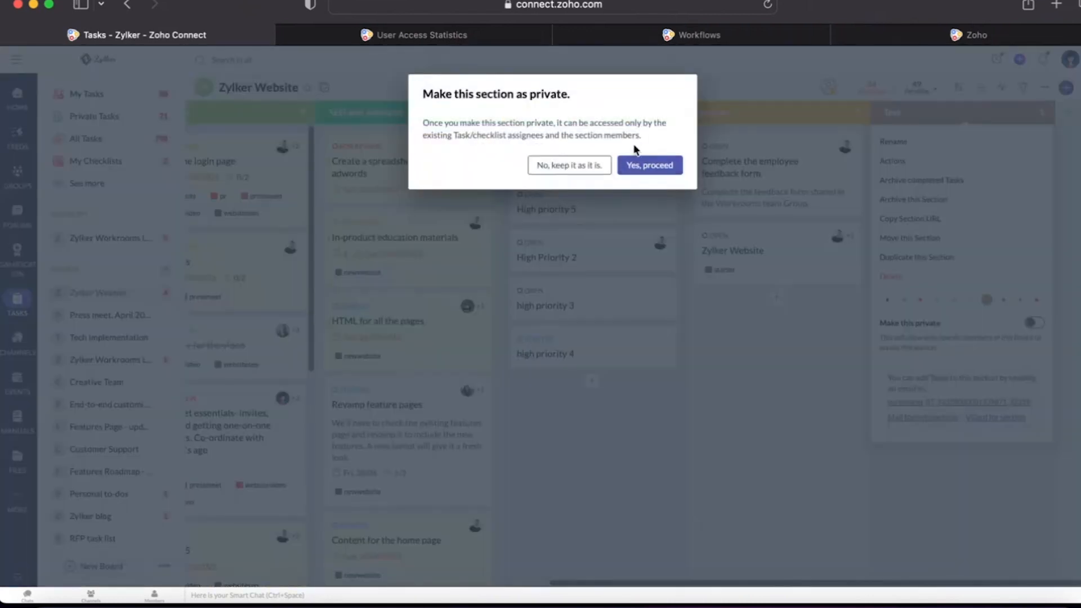
{"action": "left_click", "coordinate": [650, 172]}
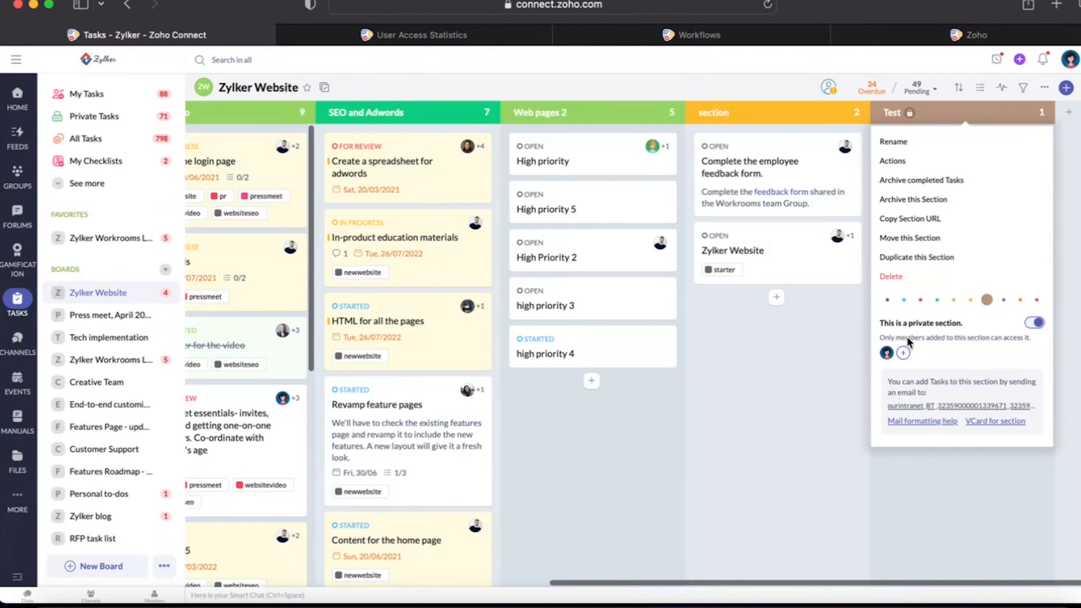
{"action": "left_click", "coordinate": [841, 196]}
Show the Zylker Website board's task statistics for the custom range May 1, 2022 to Jun 28, 2023.
{"action": "scroll", "coordinate": [595, 307], "scroll_direction": "left", "scroll_amount": 1}
{"action": "scroll", "coordinate": [595, 308], "scroll_direction": "left", "scroll_amount": 10}
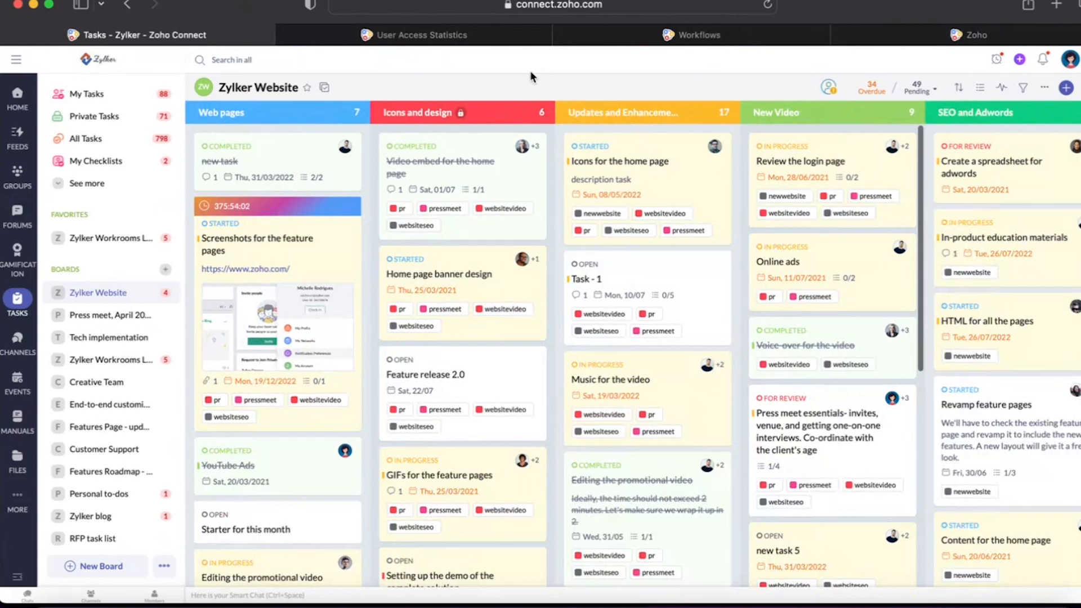
{"action": "left_click", "coordinate": [1045, 87]}
{"action": "left_click", "coordinate": [991, 195]}
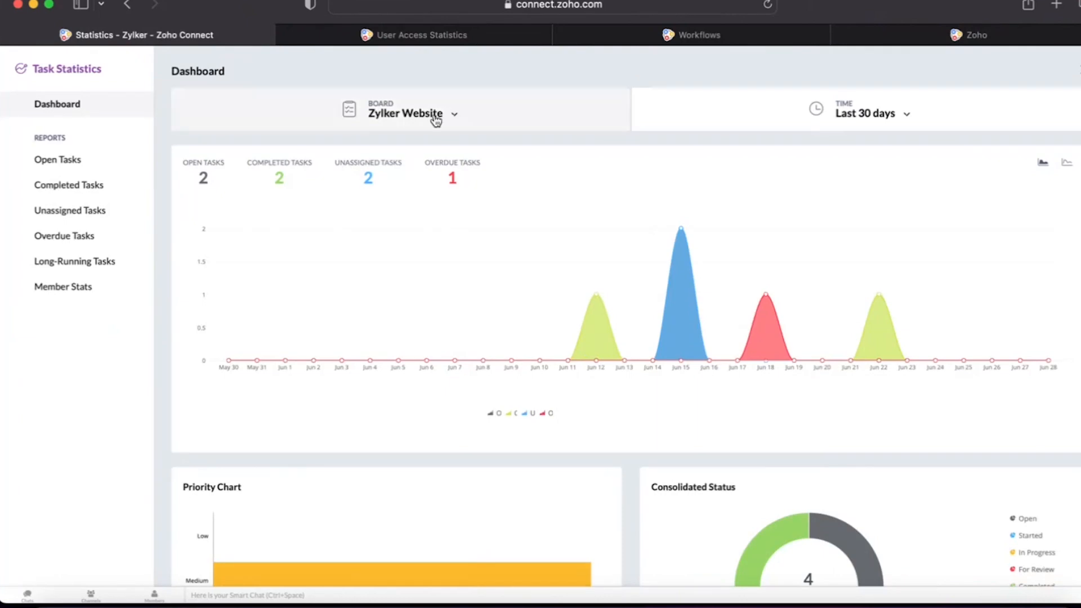
{"action": "left_click", "coordinate": [897, 113]}
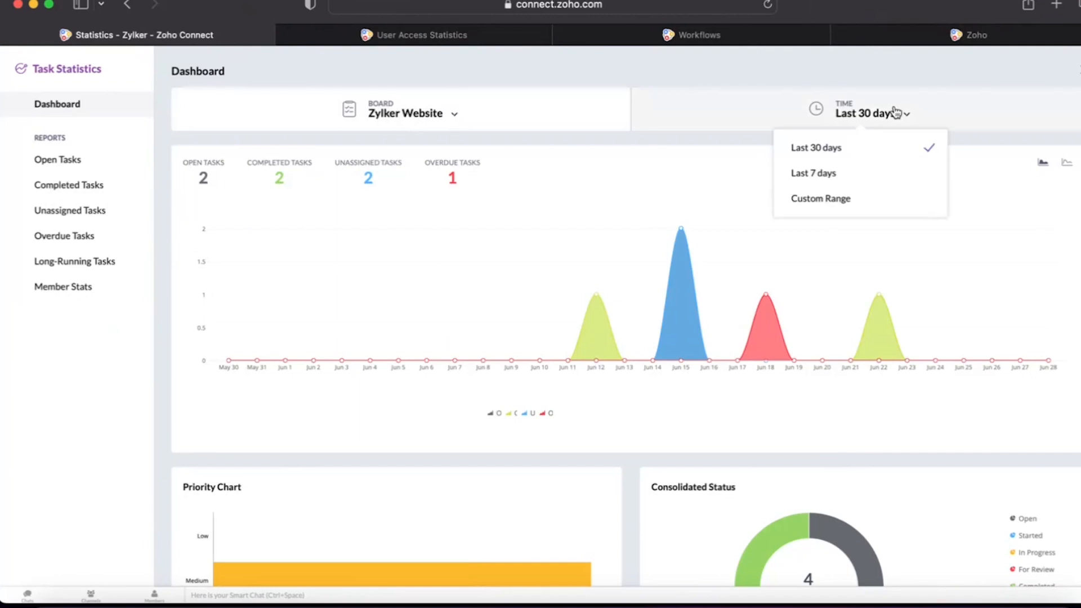
{"action": "left_click", "coordinate": [862, 199]}
{"action": "left_click", "coordinate": [762, 185]}
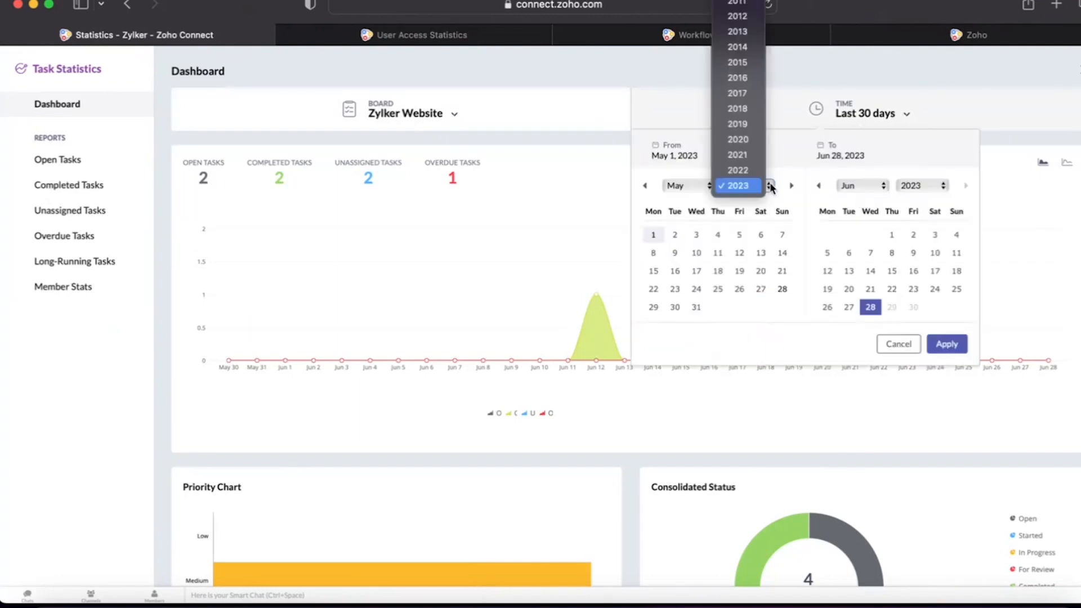
{"action": "left_click", "coordinate": [737, 170]}
{"action": "left_click", "coordinate": [946, 344]}
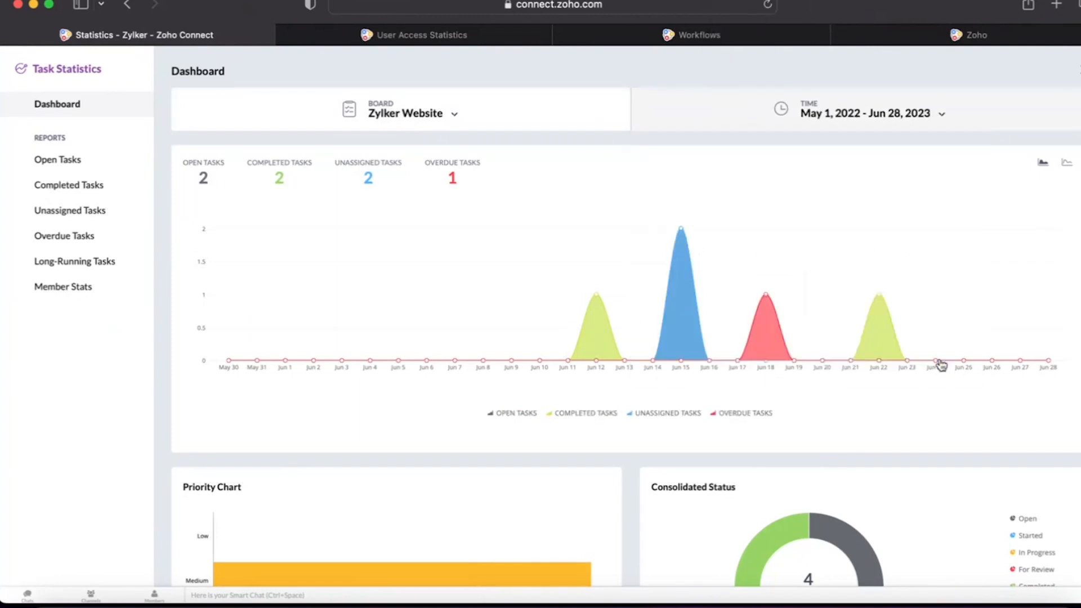
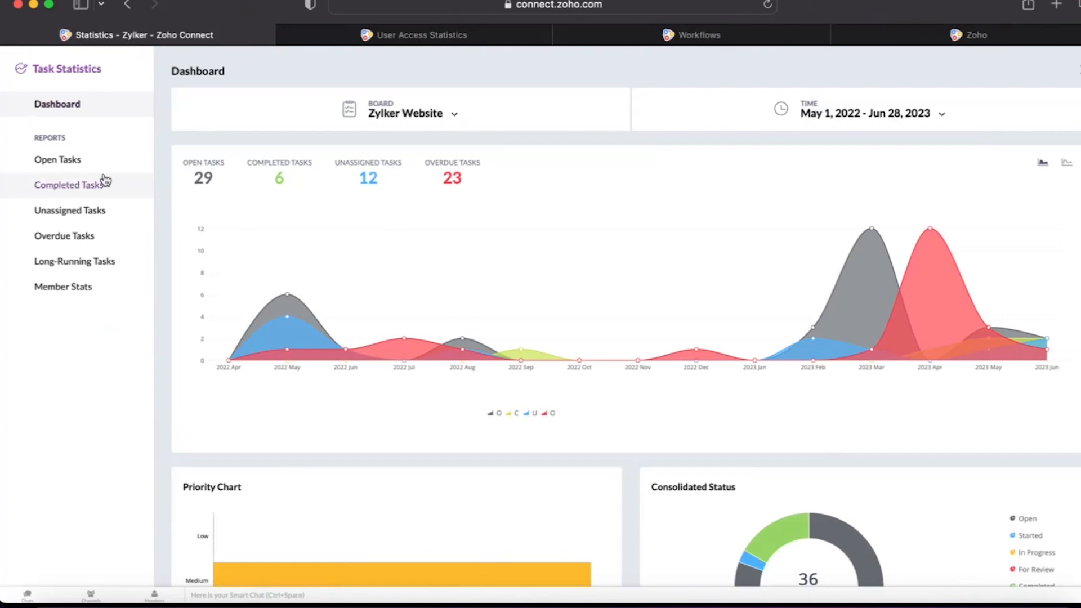
Look through the Open Tasks, Completed Tasks and Member Stats reports, and close the task statistics.
{"action": "left_click", "coordinate": [64, 159]}
{"action": "left_click", "coordinate": [88, 186]}
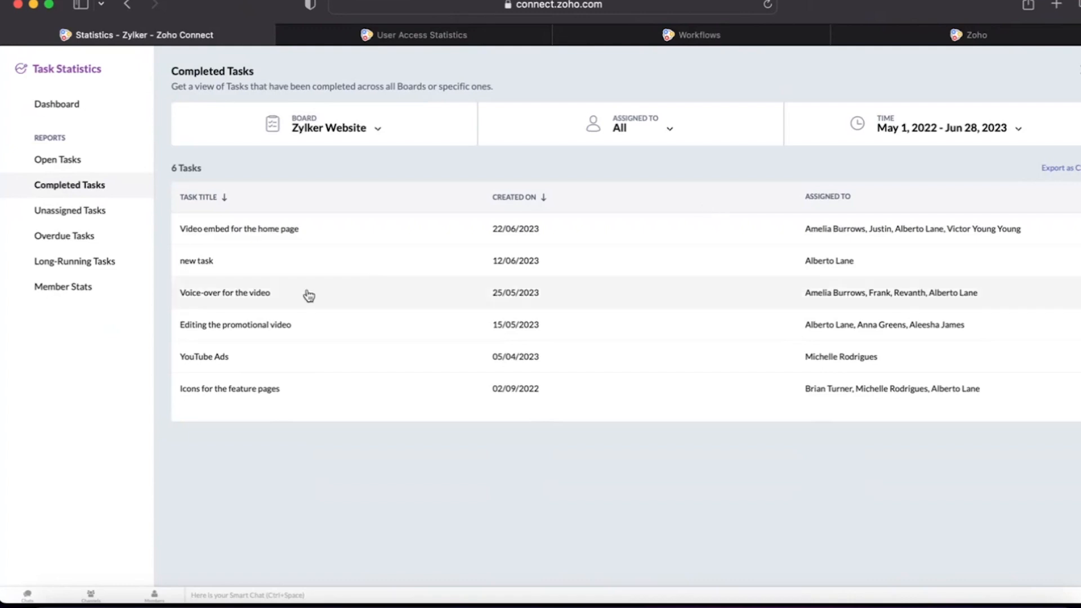
{"action": "left_click", "coordinate": [121, 293]}
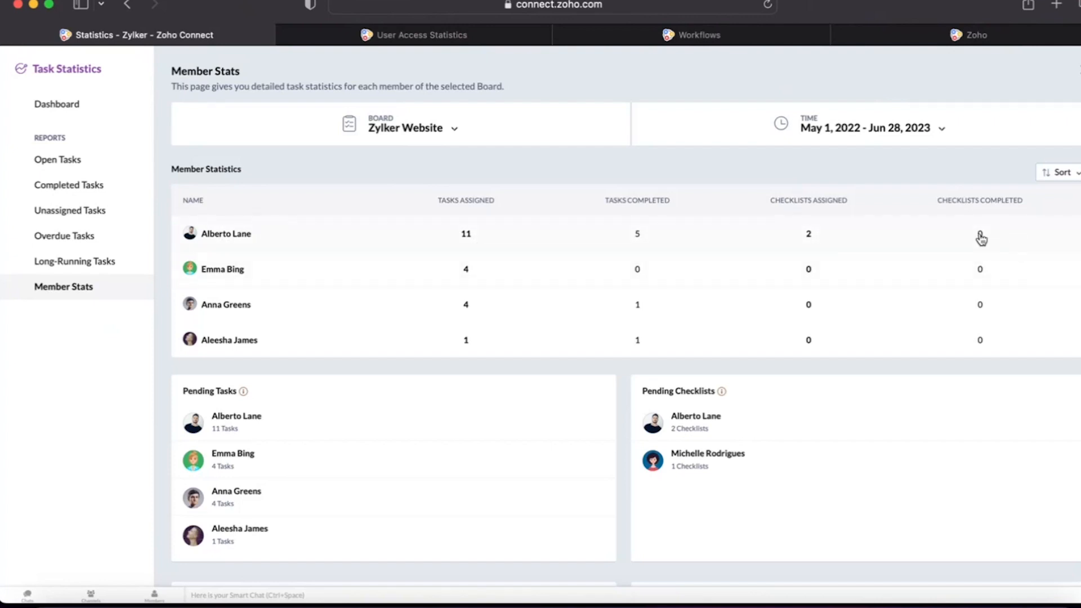
{"action": "scroll", "coordinate": [763, 290], "scroll_direction": "down", "scroll_amount": 3}
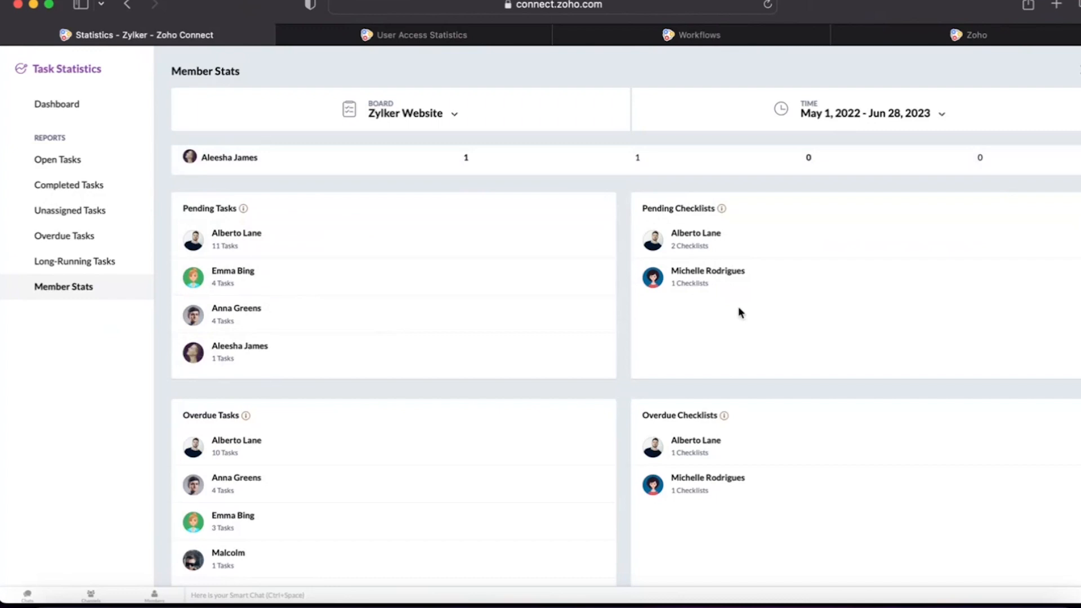
{"action": "scroll", "coordinate": [737, 311], "scroll_direction": "down", "scroll_amount": 1}
{"action": "scroll", "coordinate": [732, 313], "scroll_direction": "down", "scroll_amount": 2}
{"action": "scroll", "coordinate": [447, 434], "scroll_direction": "down", "scroll_amount": 5}
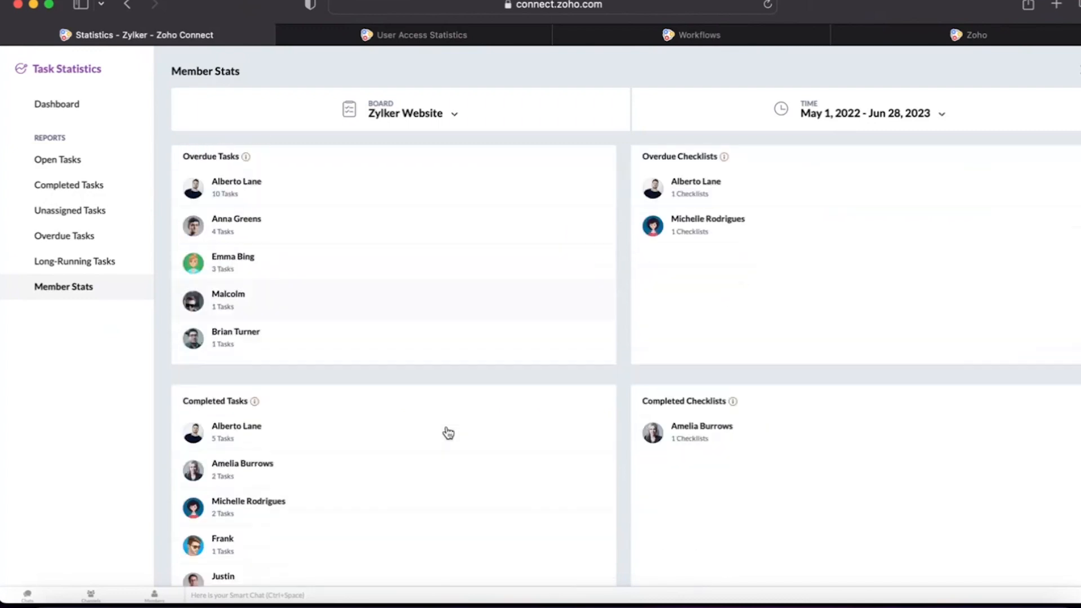
{"action": "scroll", "coordinate": [448, 433], "scroll_direction": "down", "scroll_amount": 8}
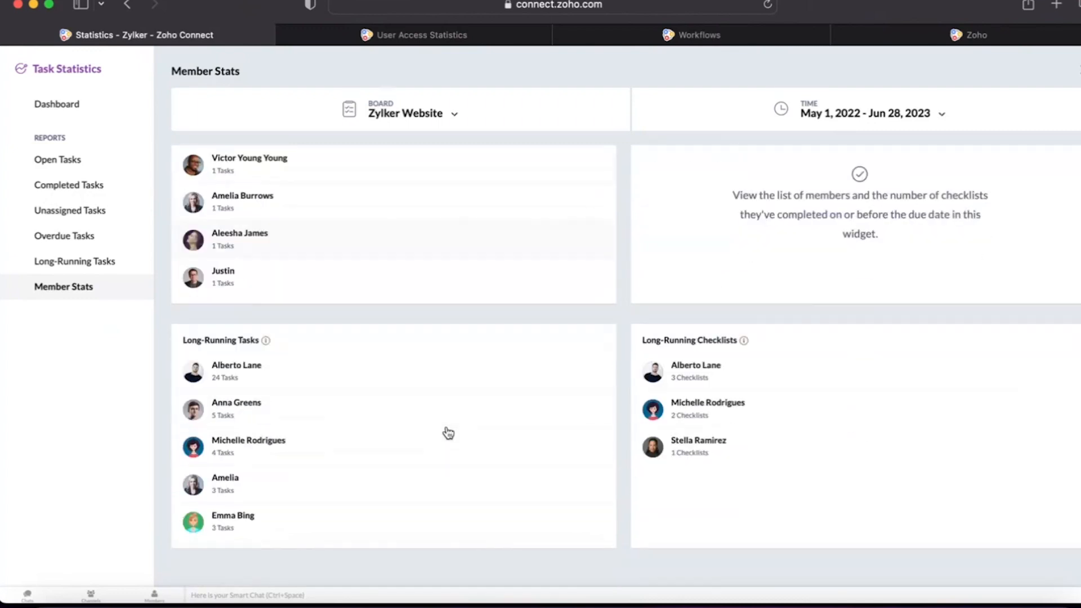
{"action": "scroll", "coordinate": [448, 433], "scroll_direction": "up", "scroll_amount": 14}
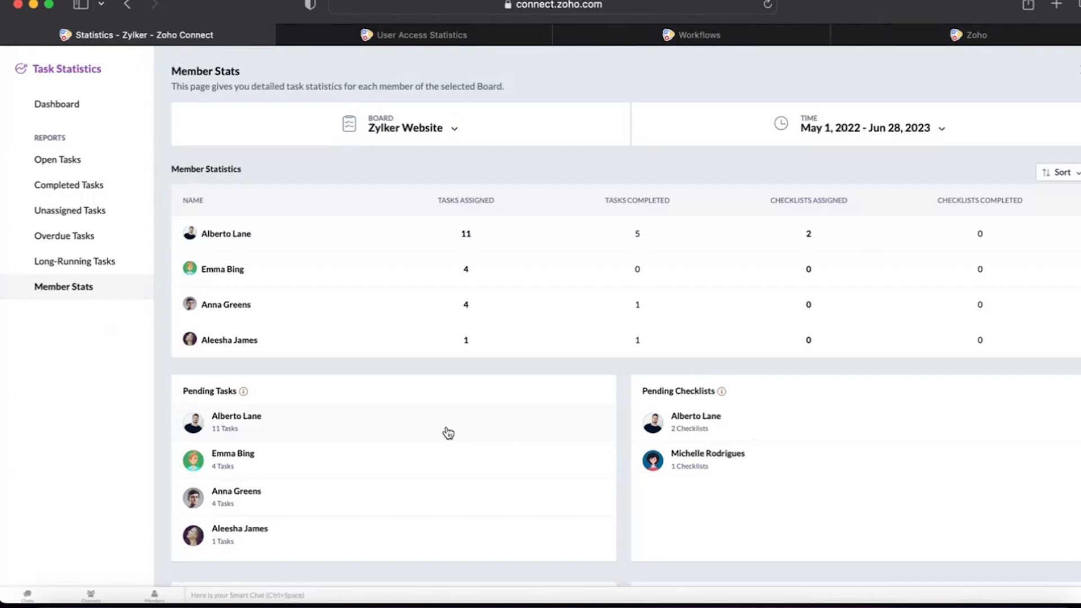
{"action": "left_click", "coordinate": [1079, 70]}
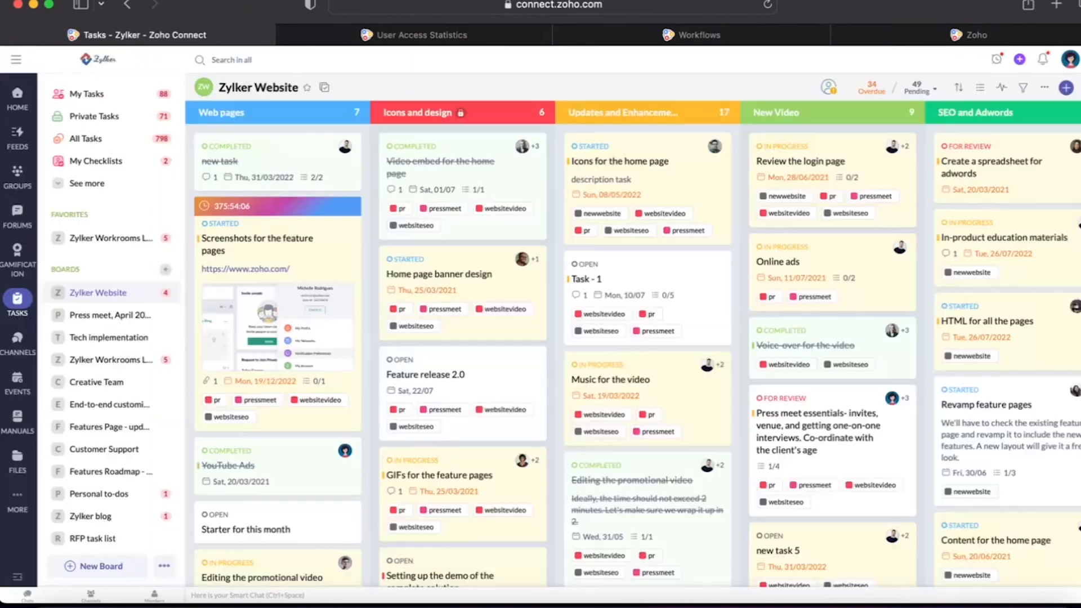
{"action": "scroll", "coordinate": [472, 332], "scroll_direction": "right", "scroll_amount": 4}
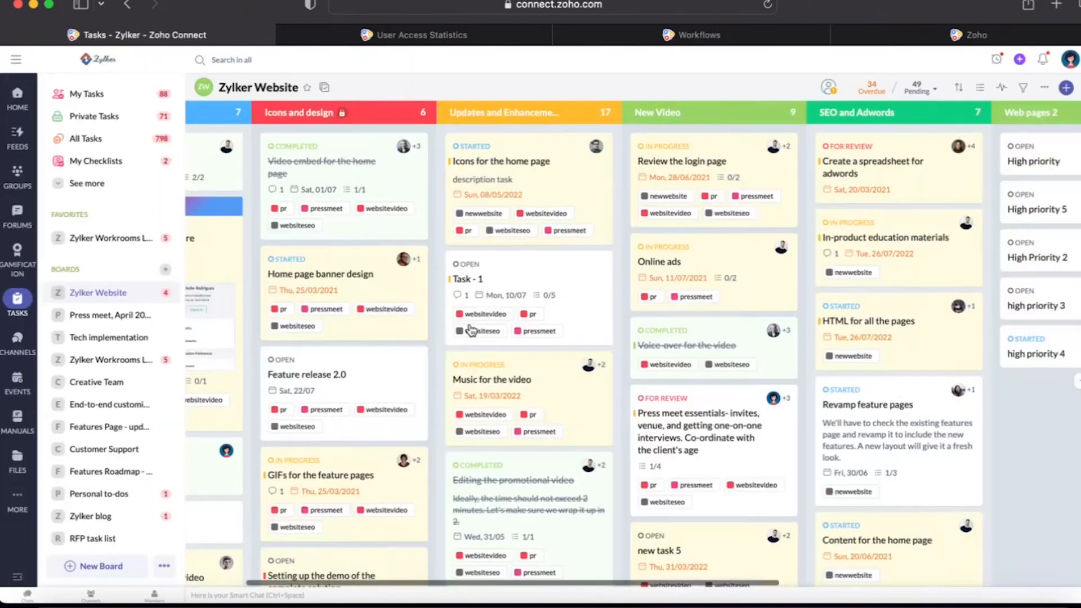
{"action": "scroll", "coordinate": [472, 331], "scroll_direction": "left", "scroll_amount": 5}
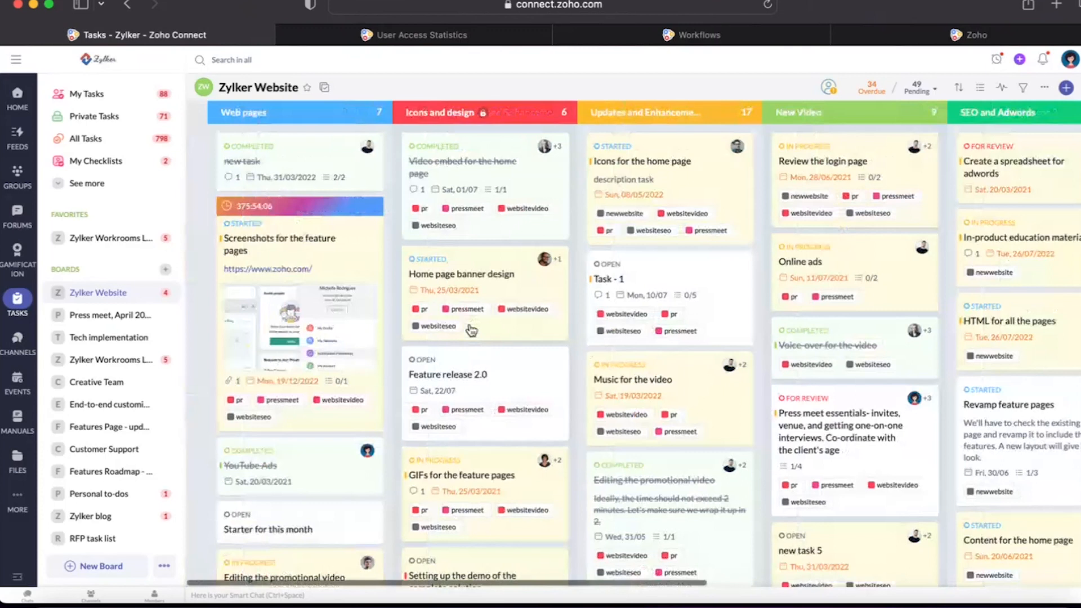
{"action": "scroll", "coordinate": [472, 331], "scroll_direction": "right", "scroll_amount": 1}
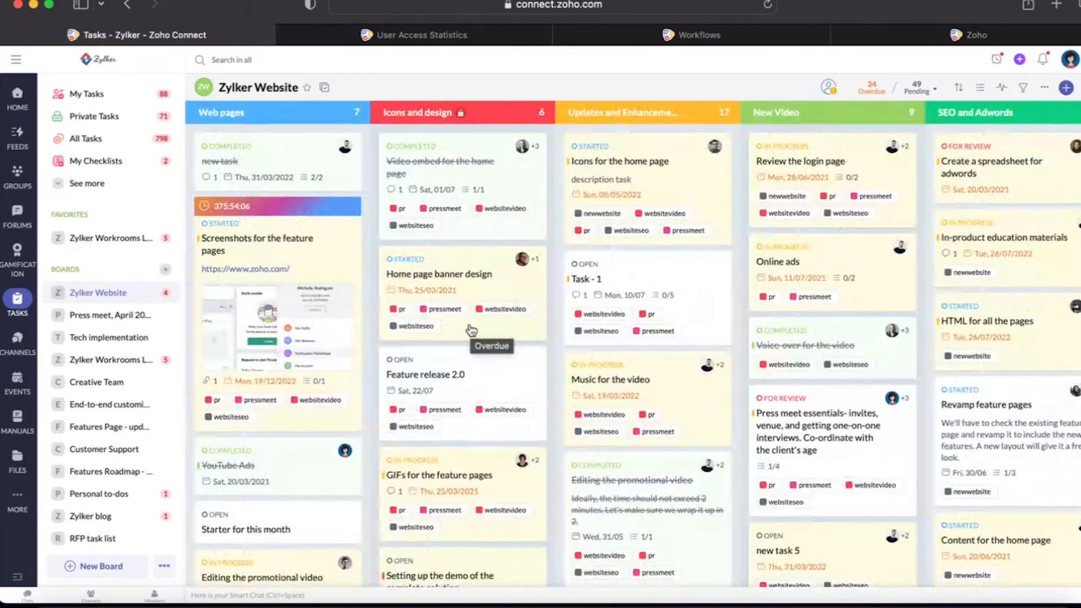
{"action": "scroll", "coordinate": [472, 331], "scroll_direction": "right", "scroll_amount": 10}
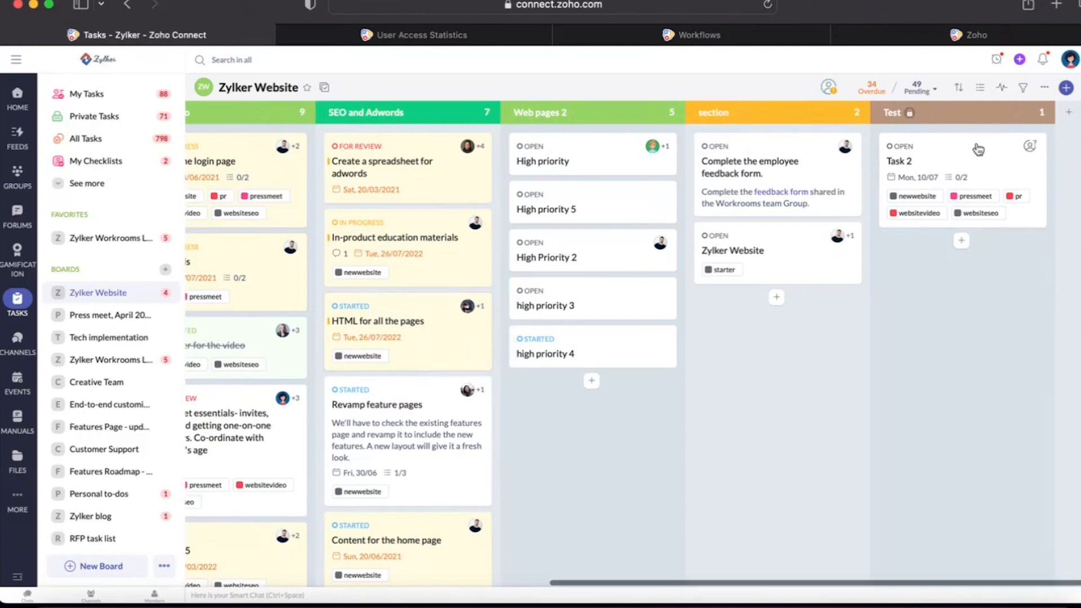
In the board's permission settings, allow task editing for the member who has created the Task and the Task assignees.
{"action": "scroll", "coordinate": [979, 149], "scroll_direction": "left", "scroll_amount": 5}
{"action": "left_click", "coordinate": [1045, 89]}
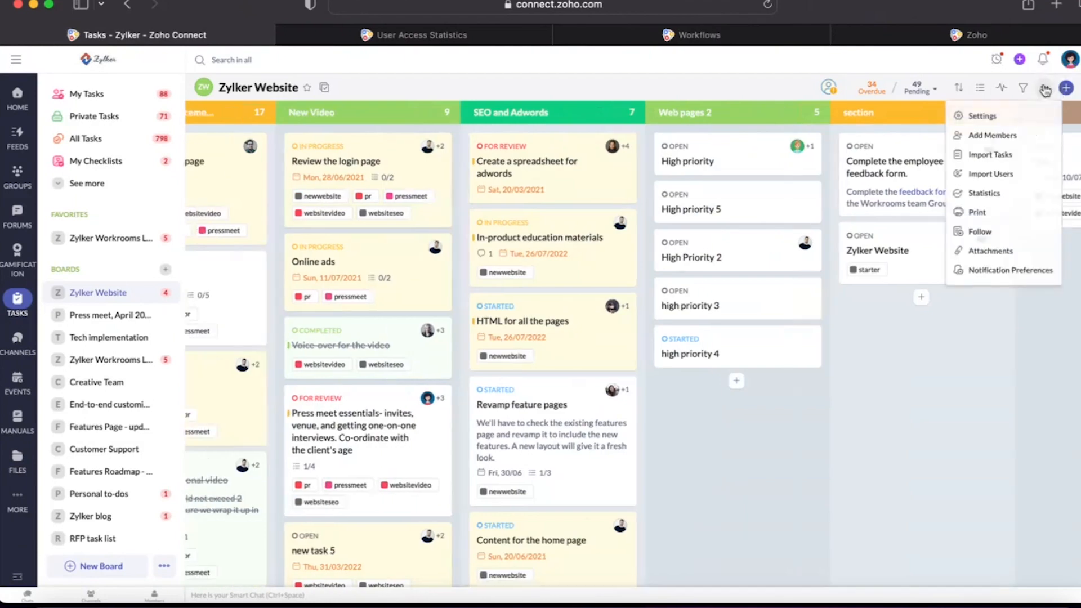
{"action": "left_click", "coordinate": [1014, 117]}
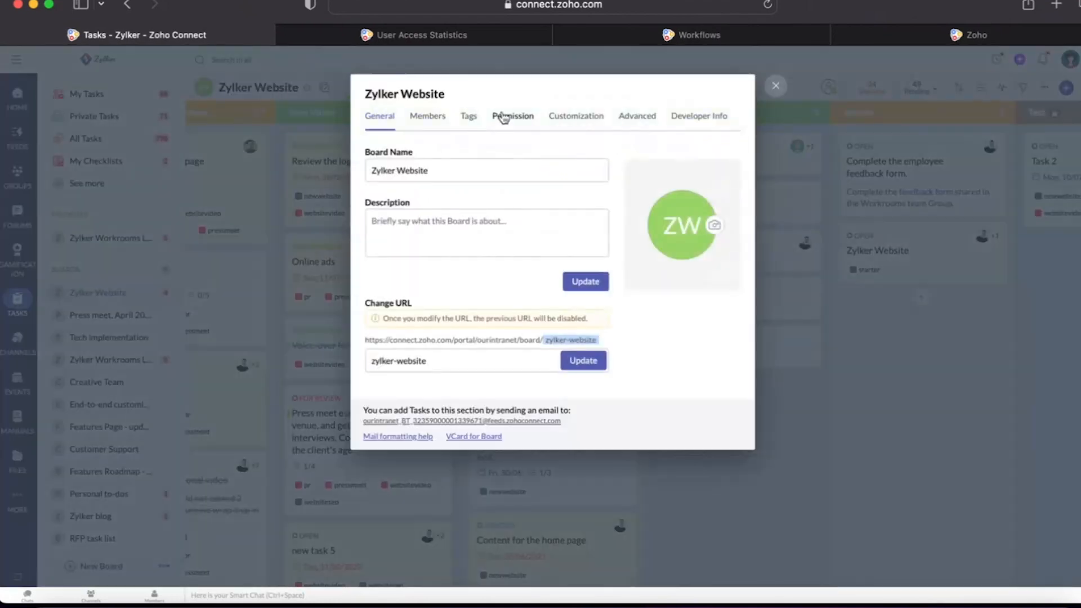
{"action": "left_click", "coordinate": [509, 118]}
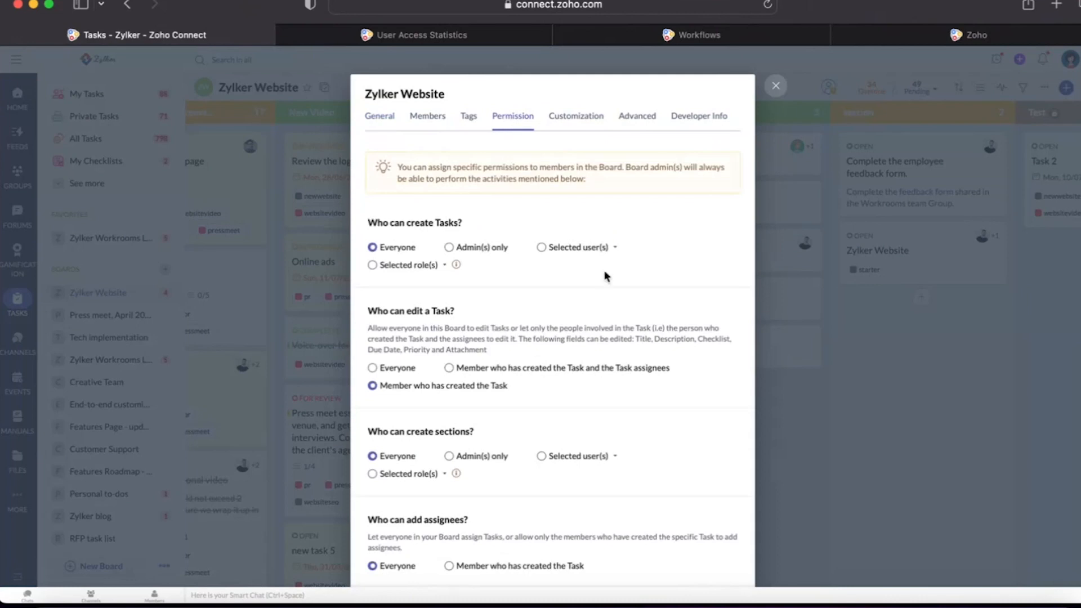
{"action": "scroll", "coordinate": [657, 378], "scroll_direction": "down", "scroll_amount": 2}
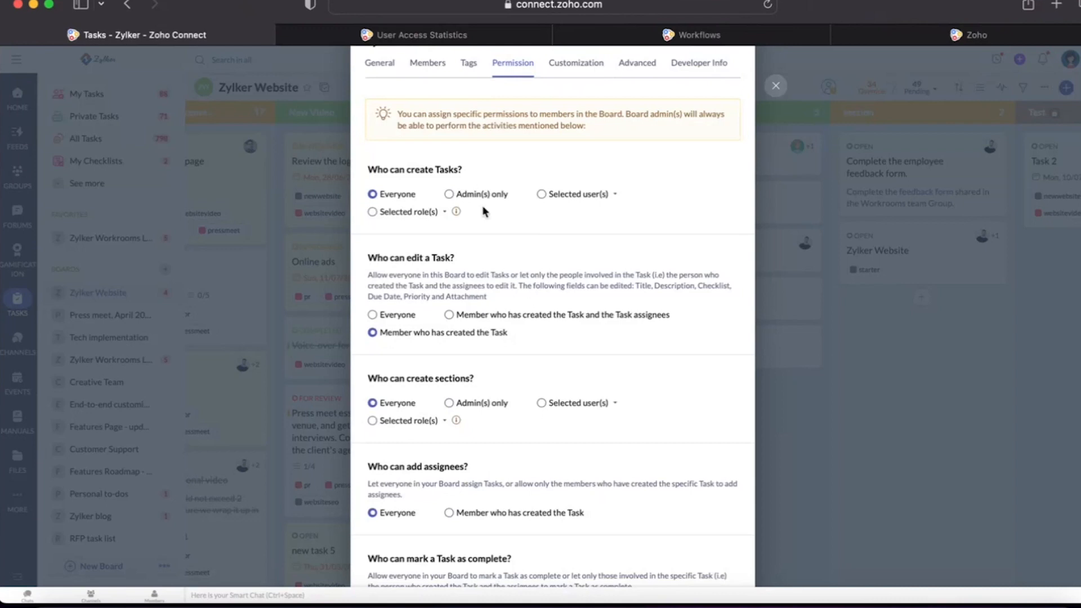
{"action": "left_click_drag", "start_coordinate": [369, 169], "coordinate": [463, 179]}
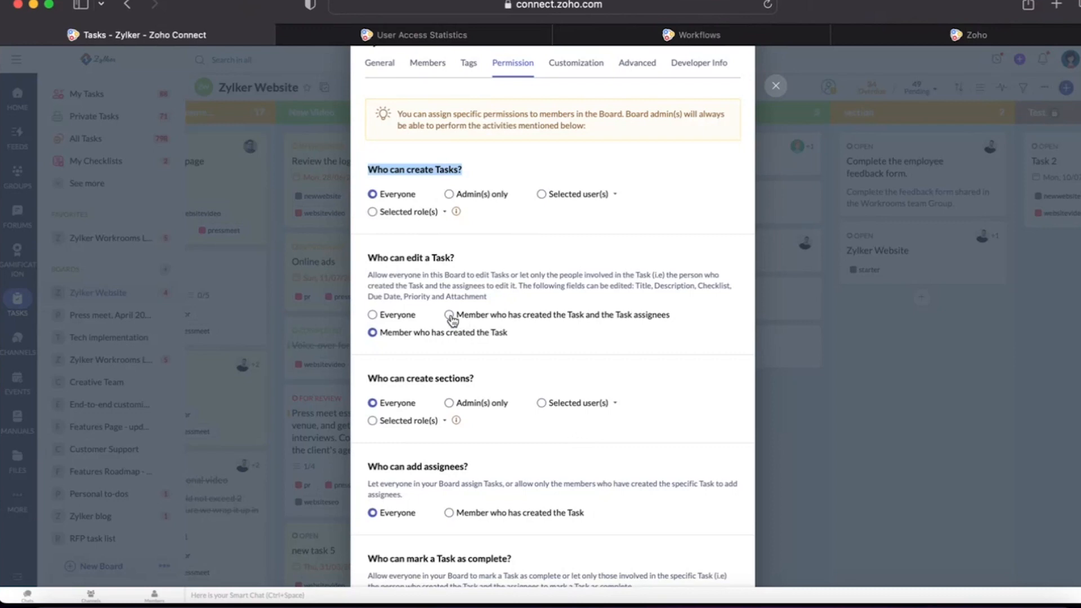
{"action": "left_click", "coordinate": [540, 320]}
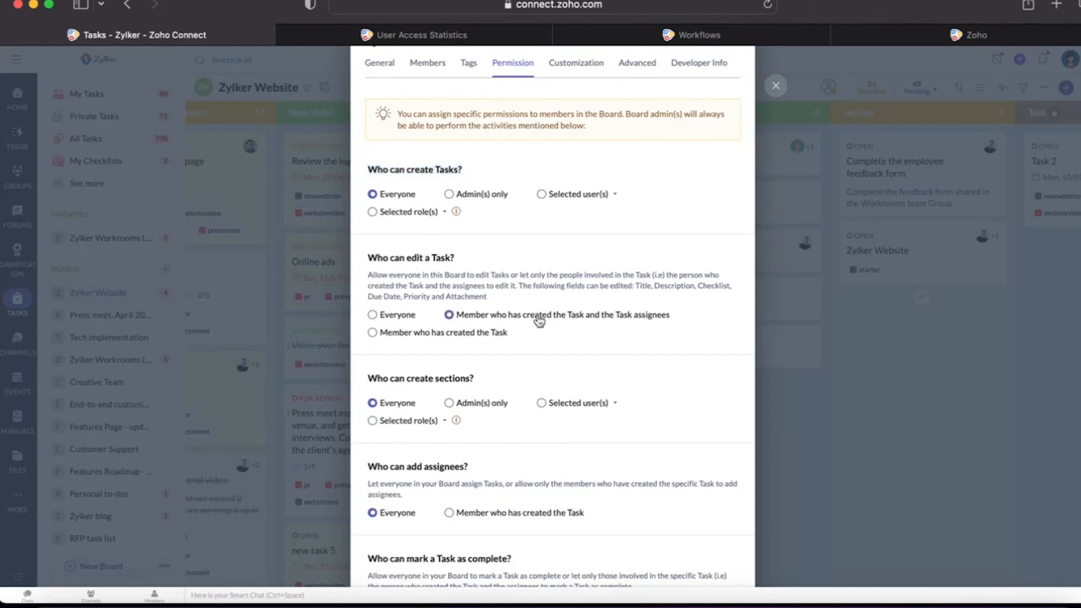
Restrict creating sections to Admin(s) only and adding assignees to the member who has created the Task.
{"action": "scroll", "coordinate": [541, 320], "scroll_direction": "down", "scroll_amount": 3}
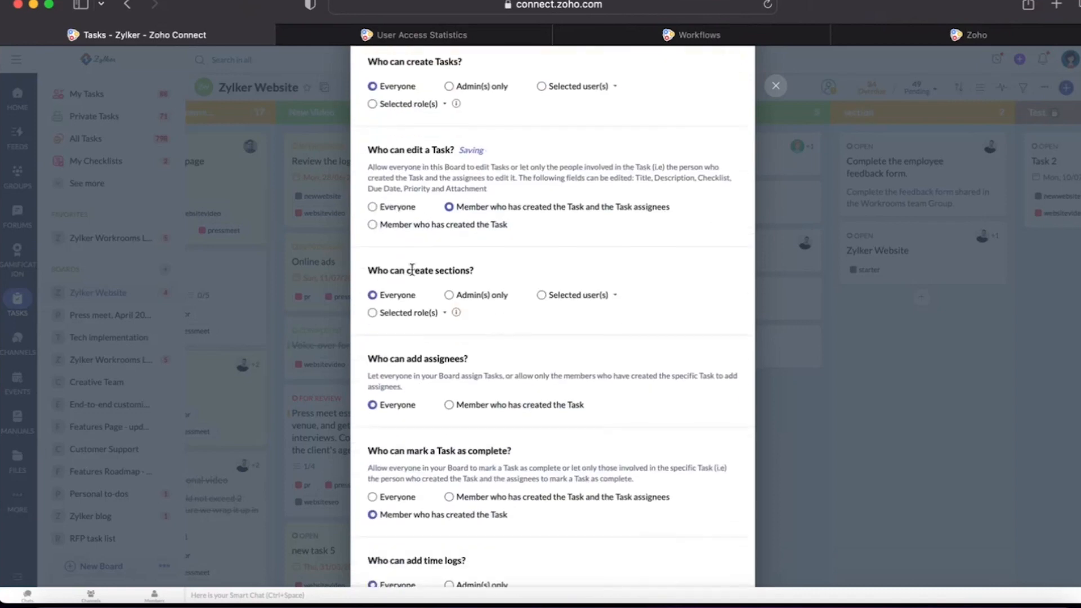
{"action": "left_click", "coordinate": [460, 299]}
{"action": "scroll", "coordinate": [544, 287], "scroll_direction": "down", "scroll_amount": 3}
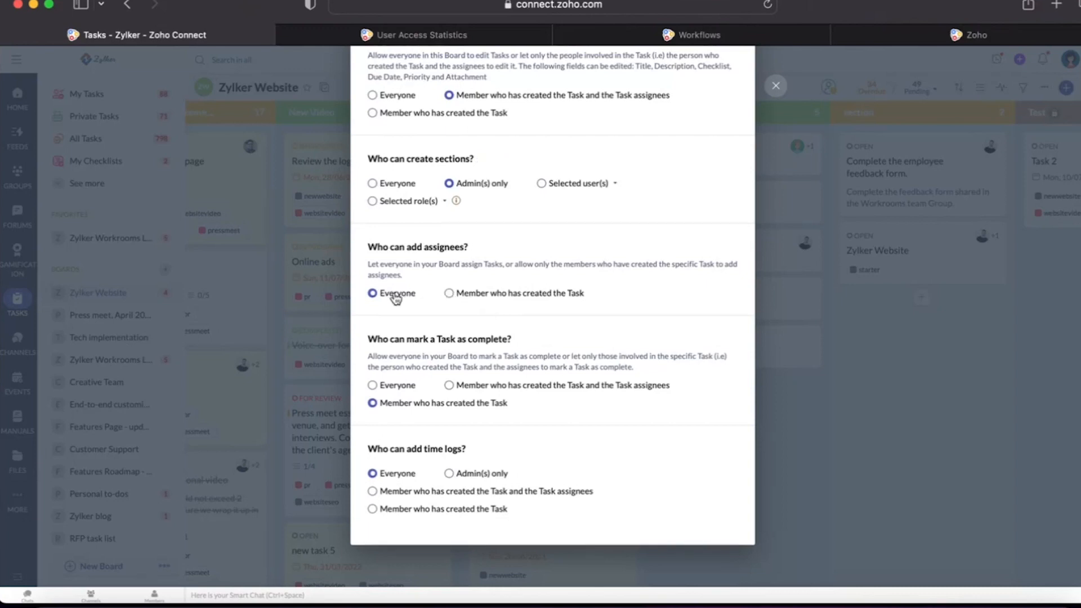
{"action": "left_click", "coordinate": [450, 293]}
View the board's Advanced settings for archiving, templates and export, and close the settings.
{"action": "scroll", "coordinate": [474, 261], "scroll_direction": "up", "scroll_amount": 5}
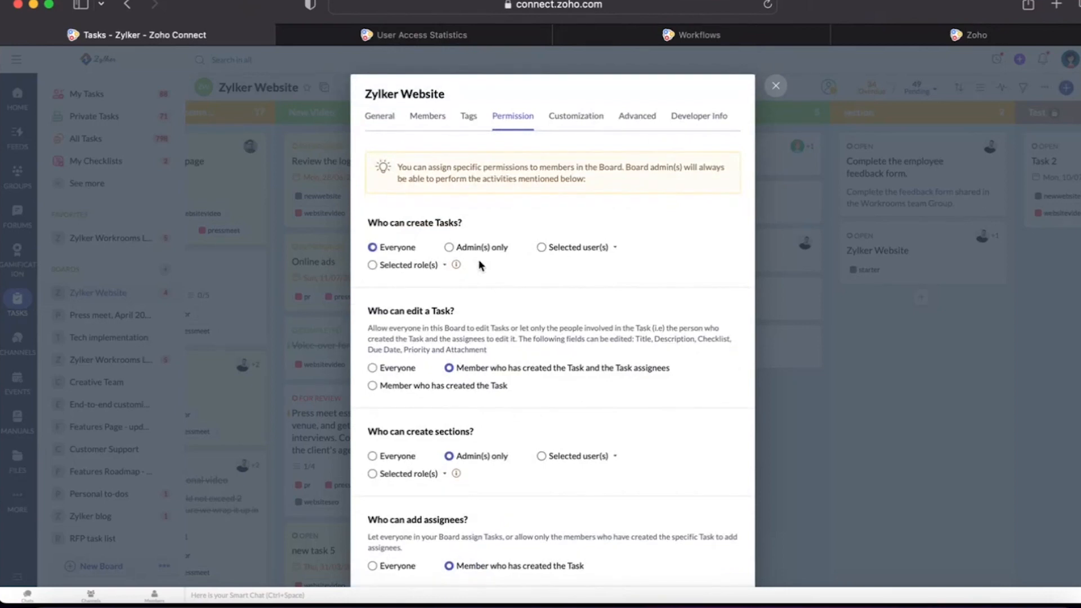
{"action": "left_click", "coordinate": [624, 118]}
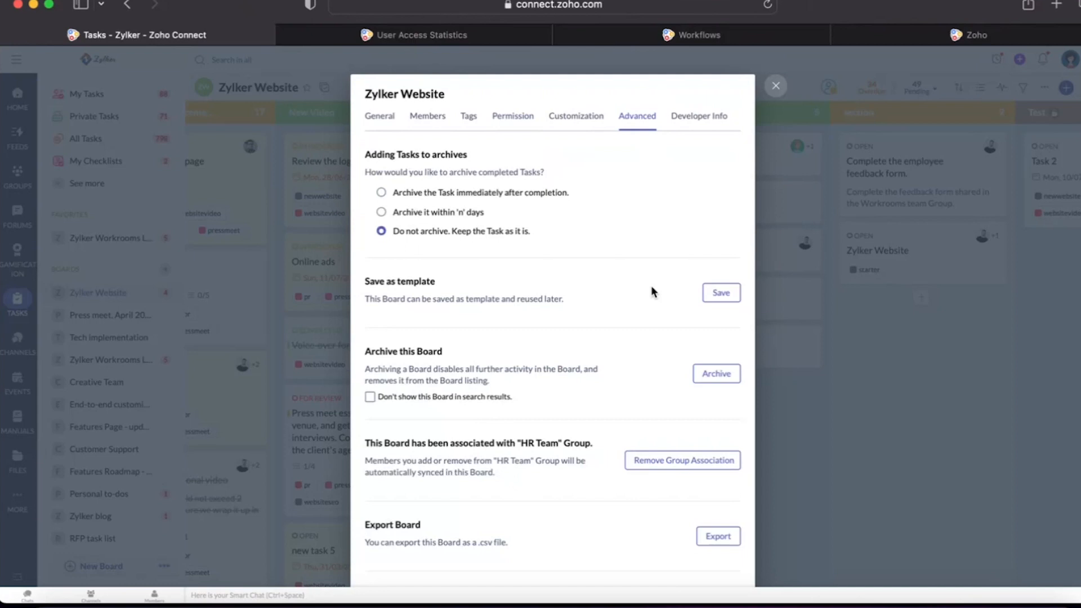
{"action": "left_click", "coordinate": [776, 84]}
{"action": "scroll", "coordinate": [107, 456], "scroll_direction": "down", "scroll_amount": 5}
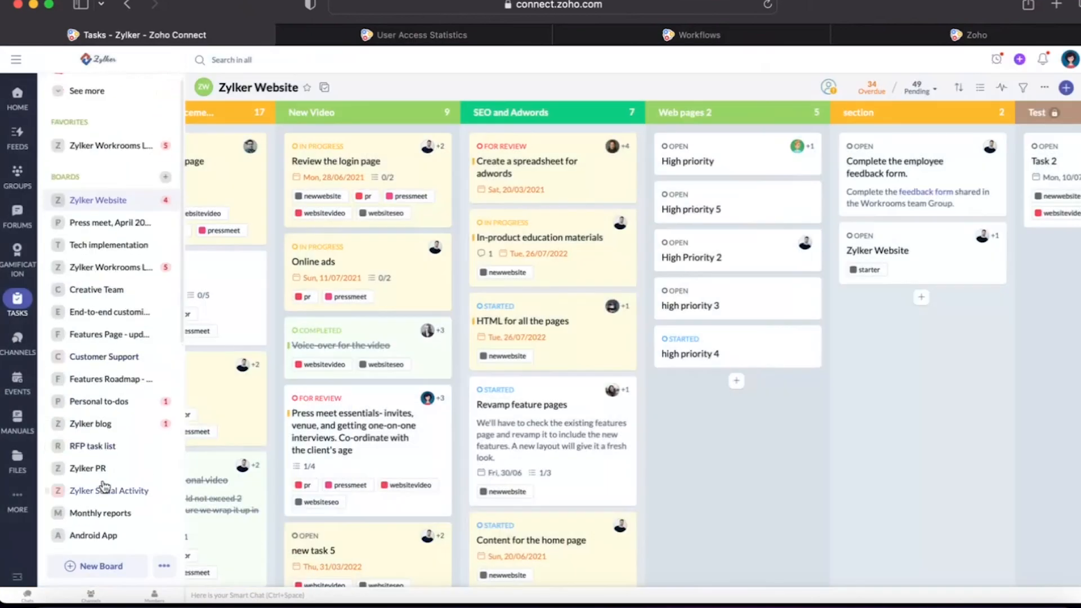
{"action": "scroll", "coordinate": [104, 487], "scroll_direction": "down", "scroll_amount": 5}
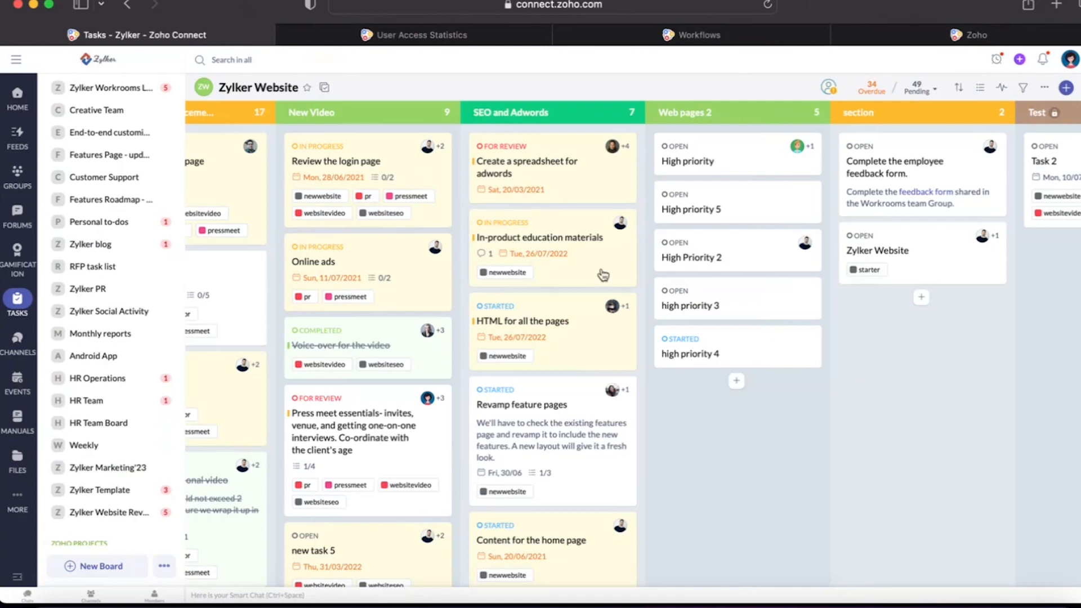
{"action": "scroll", "coordinate": [563, 286], "scroll_direction": "left", "scroll_amount": 1}
{"action": "scroll", "coordinate": [563, 286], "scroll_direction": "left", "scroll_amount": 10}
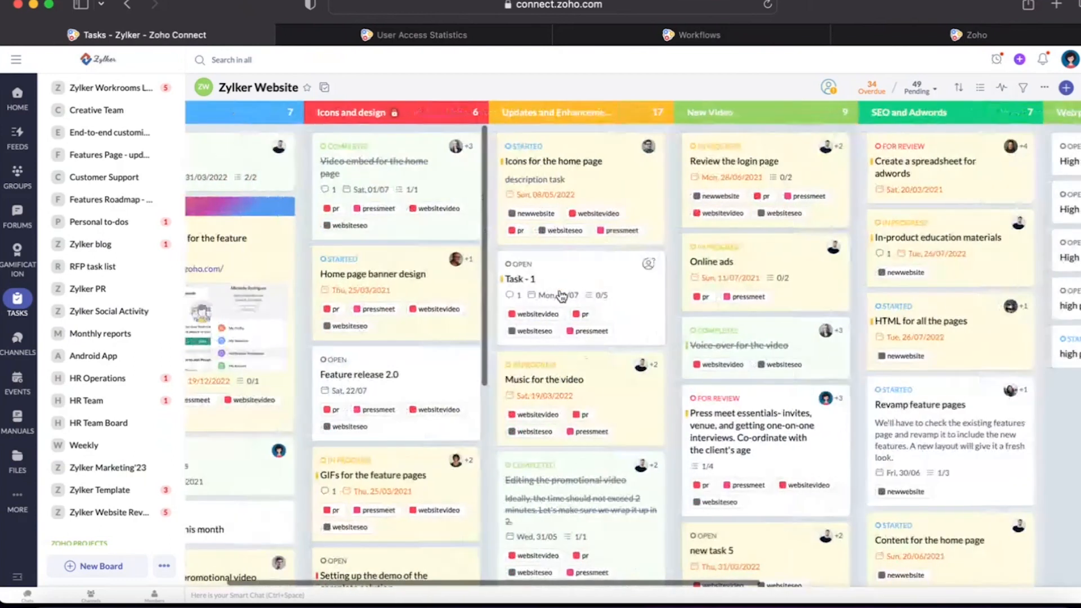
{"action": "scroll", "coordinate": [661, 337], "scroll_direction": "left", "scroll_amount": 2}
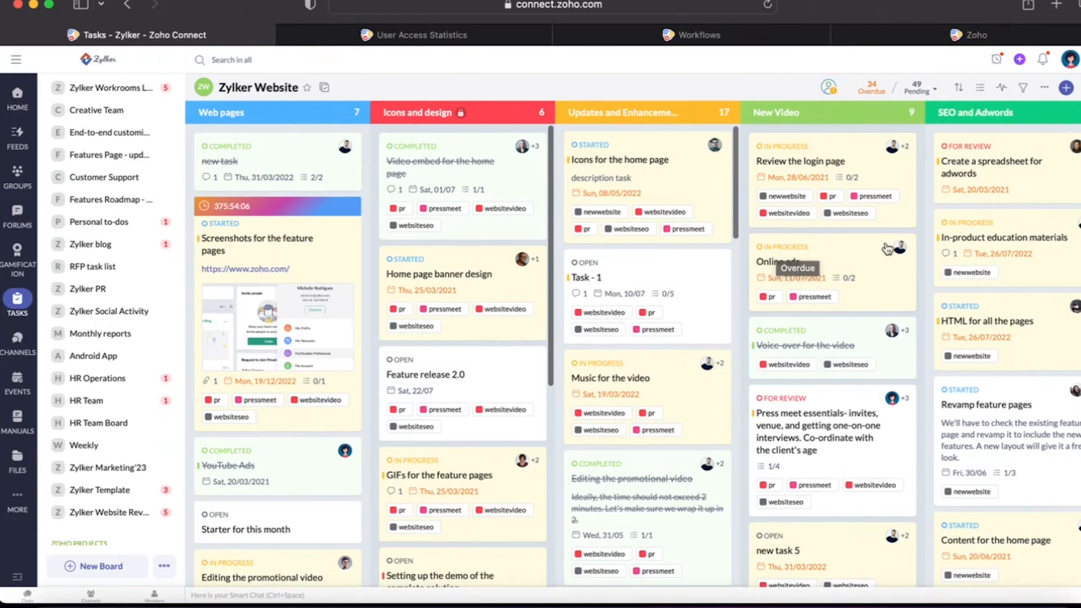
Save the Zylker Website board as a template with all items retained and access for all users in this network.
{"action": "left_click", "coordinate": [1044, 91]}
{"action": "left_click", "coordinate": [1008, 111]}
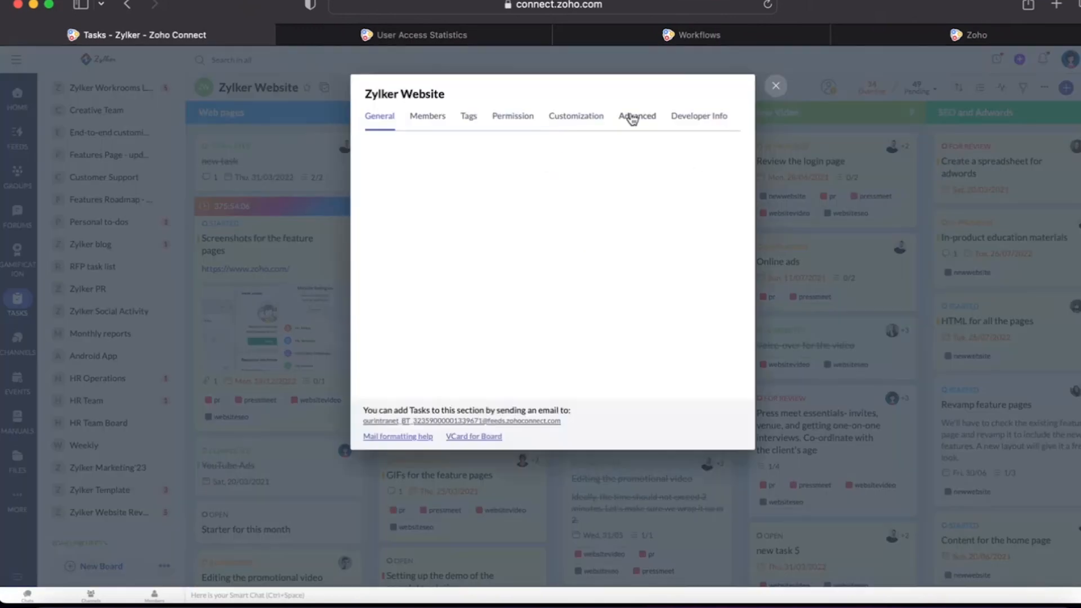
{"action": "left_click", "coordinate": [634, 119]}
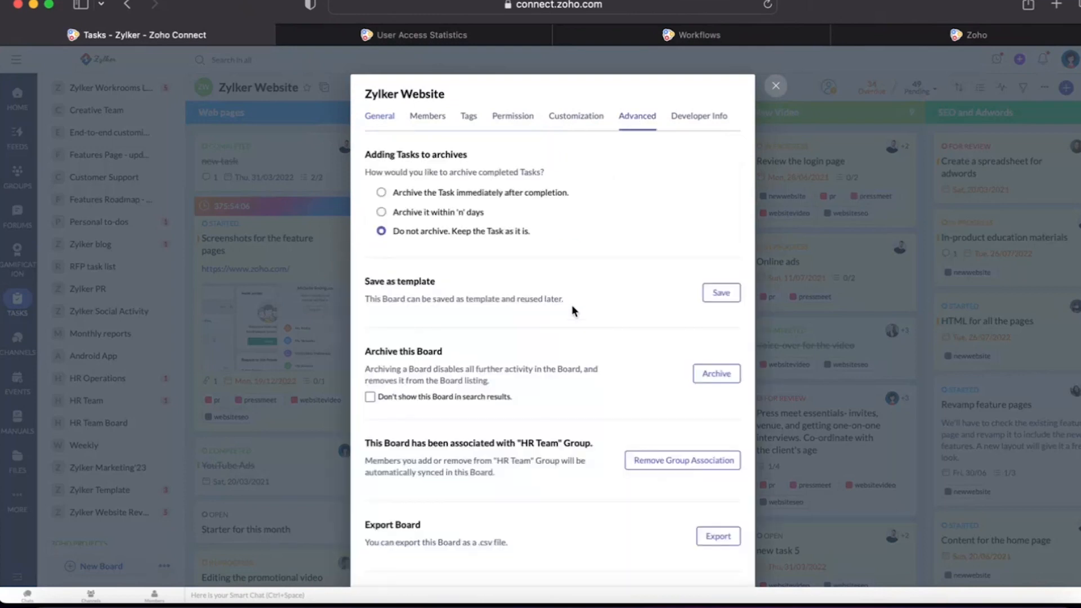
{"action": "left_click", "coordinate": [723, 293]}
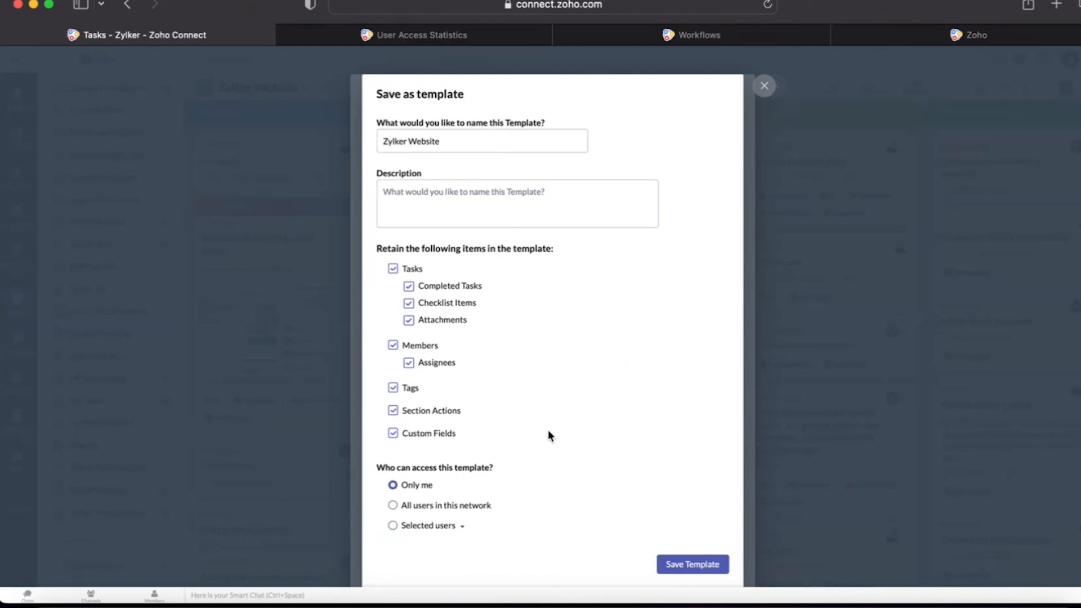
{"action": "scroll", "coordinate": [549, 432], "scroll_direction": "down", "scroll_amount": 2}
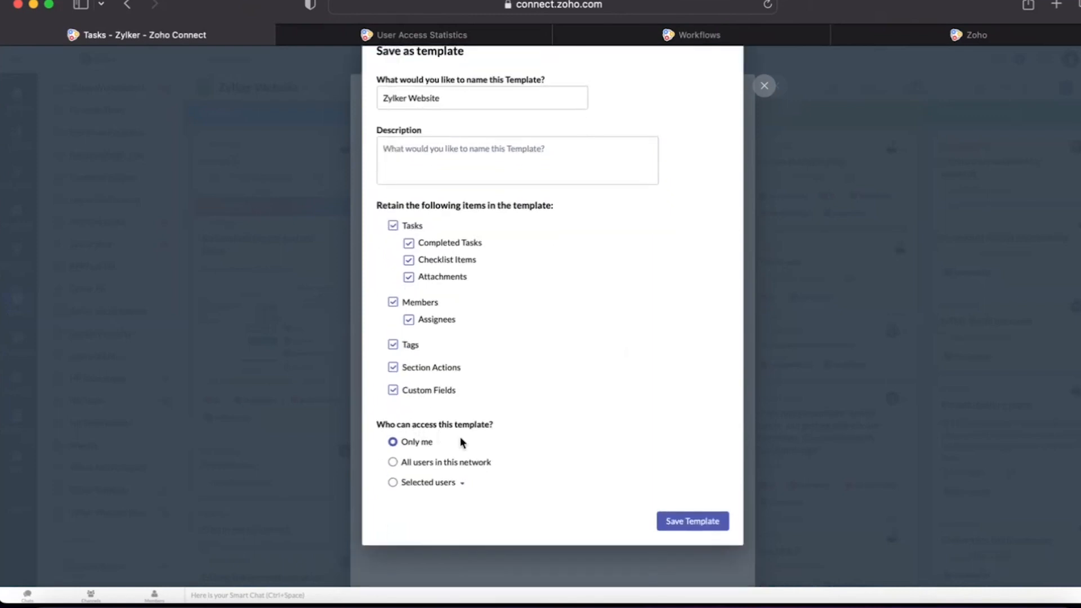
{"action": "left_click", "coordinate": [424, 486]}
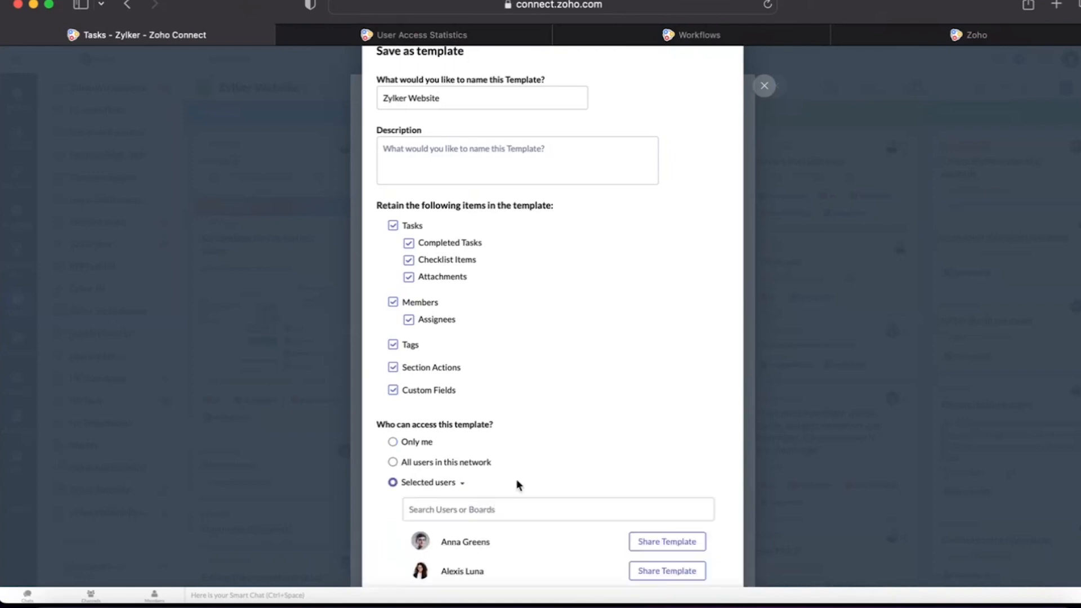
{"action": "scroll", "coordinate": [524, 498], "scroll_direction": "down", "scroll_amount": 3}
{"action": "scroll", "coordinate": [527, 502], "scroll_direction": "down", "scroll_amount": 2}
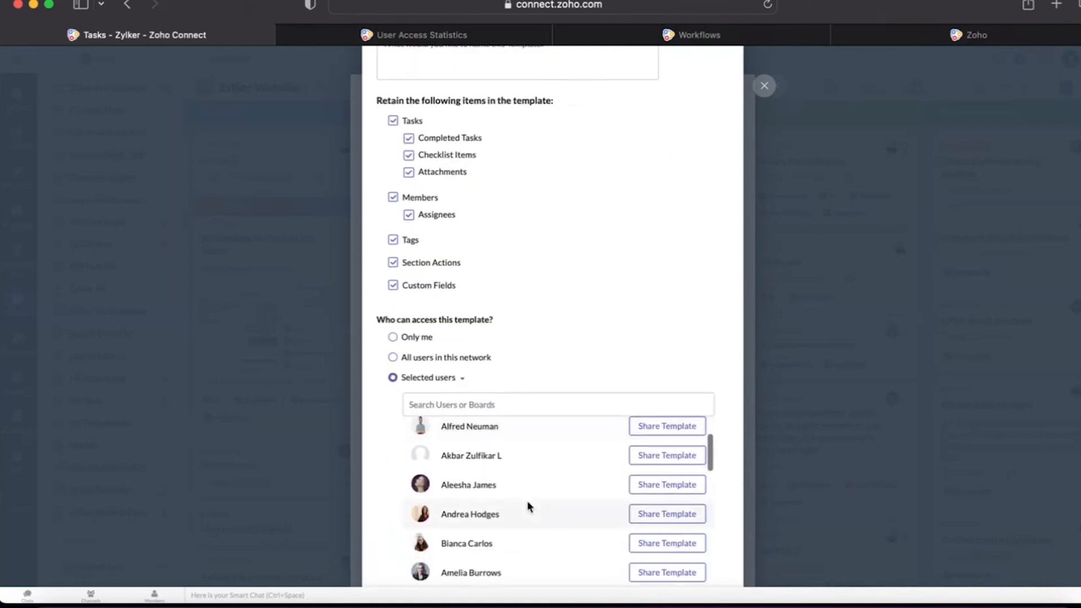
{"action": "left_click", "coordinate": [433, 358]}
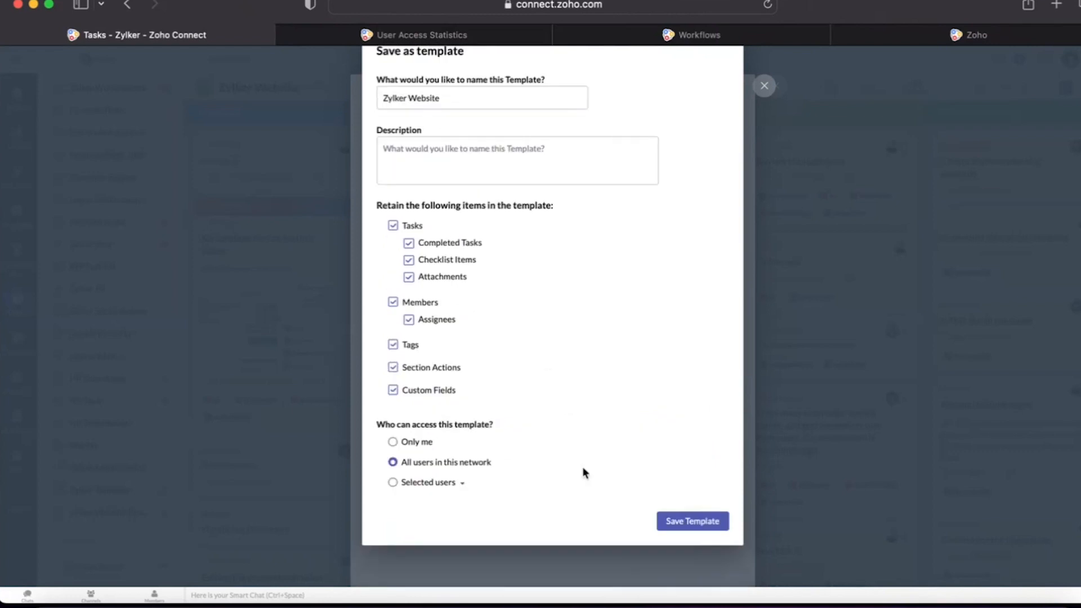
{"action": "left_click", "coordinate": [694, 528]}
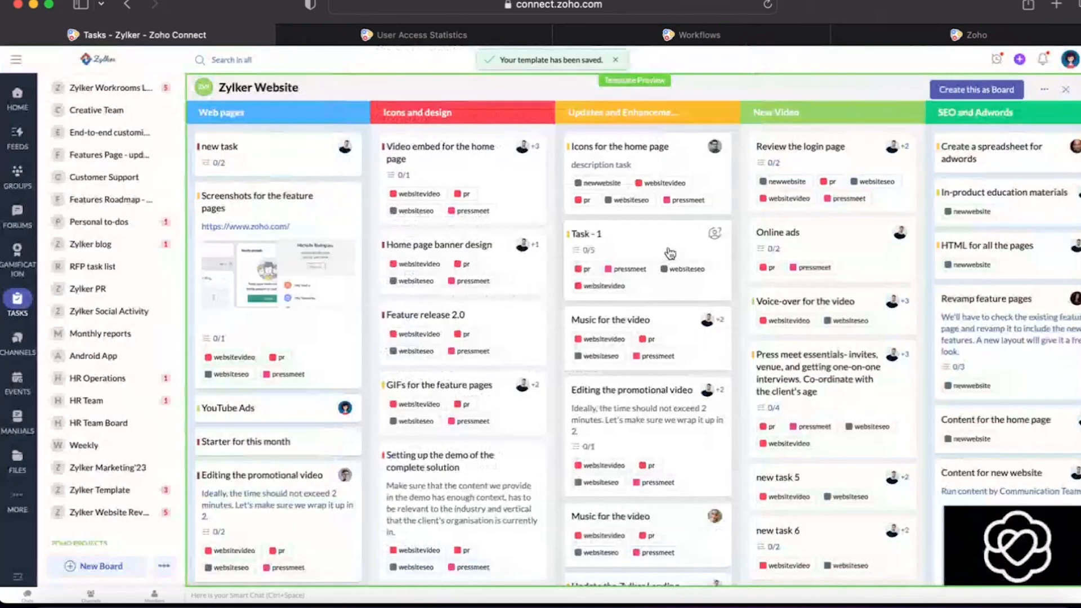
Look through the default and saved templates available for a new board, and close the form and the template preview.
{"action": "left_click", "coordinate": [116, 570]}
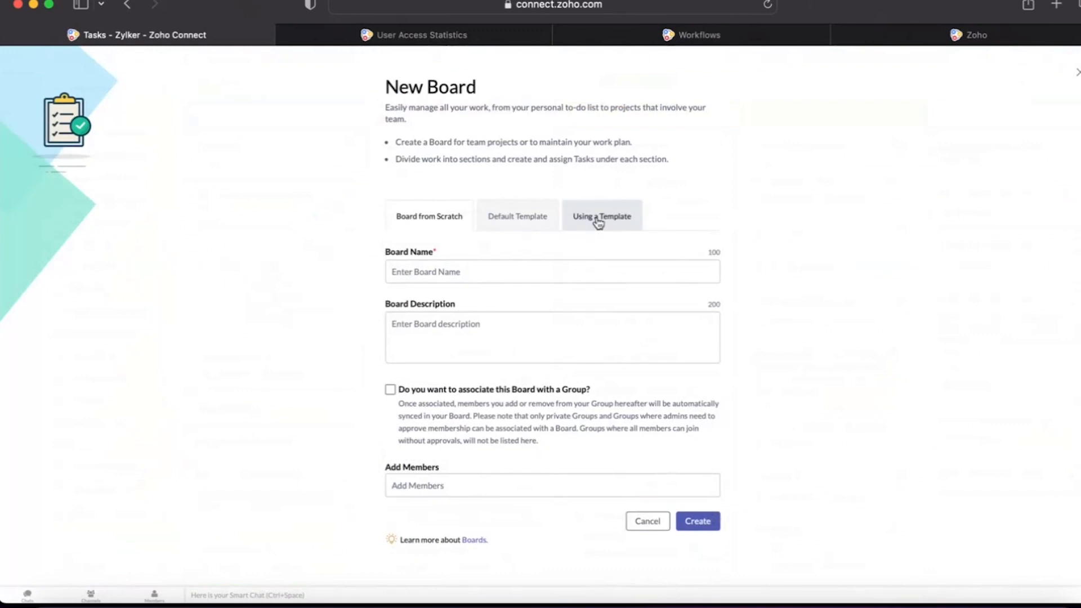
{"action": "left_click", "coordinate": [510, 221]}
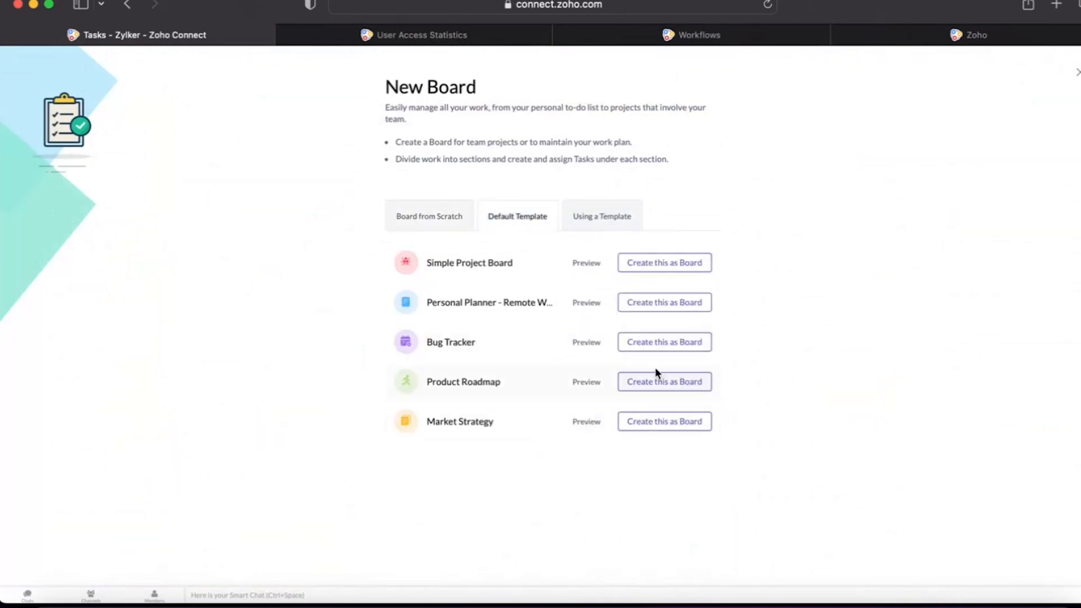
{"action": "left_click", "coordinate": [614, 229]}
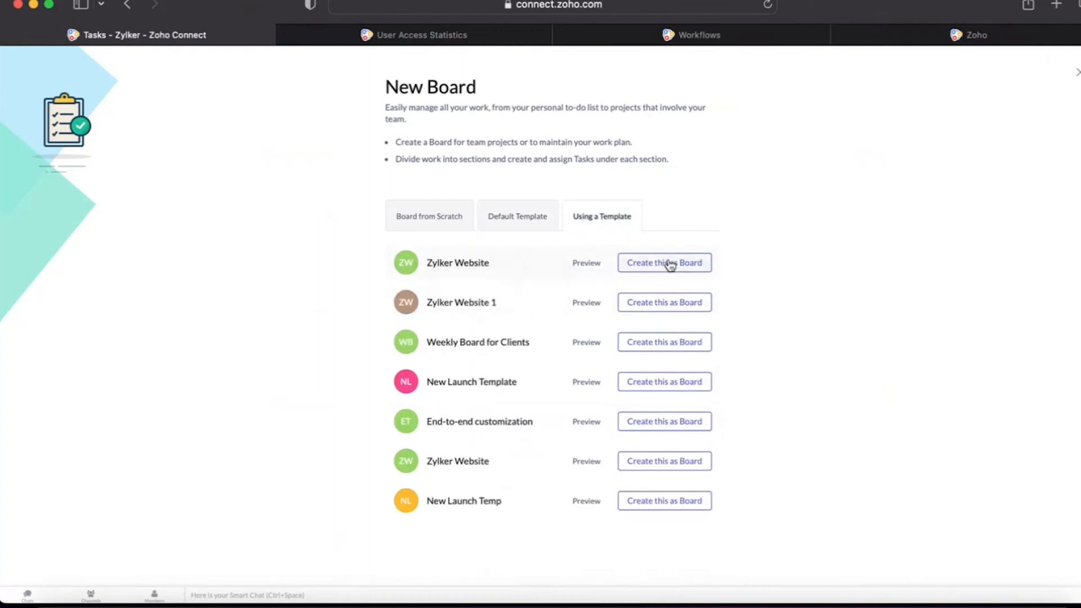
{"action": "left_click", "coordinate": [1077, 74]}
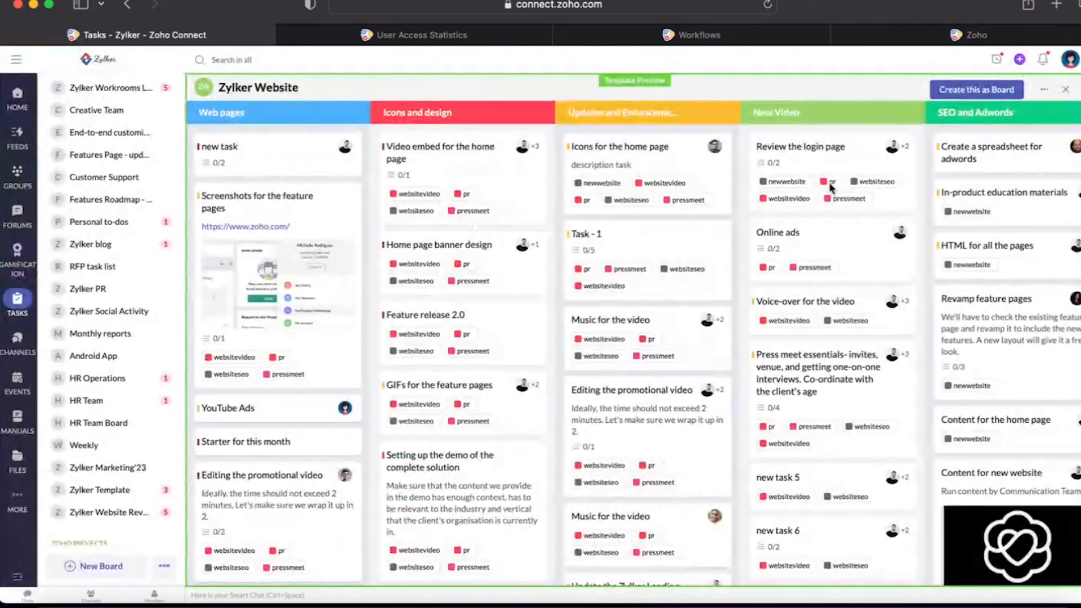
{"action": "scroll", "coordinate": [718, 232], "scroll_direction": "right", "scroll_amount": 2}
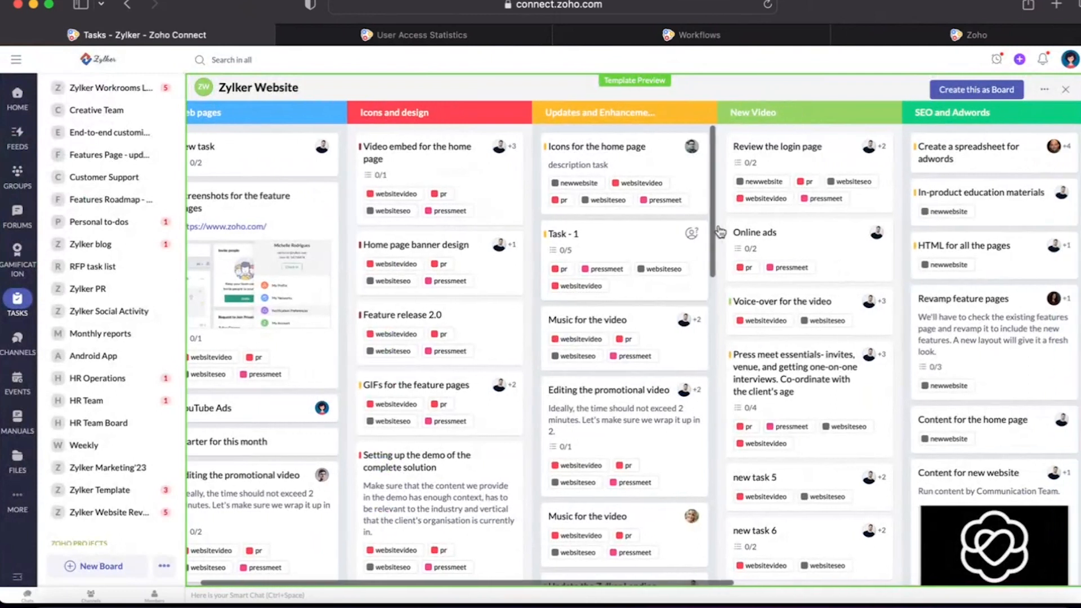
{"action": "left_click", "coordinate": [1069, 90]}
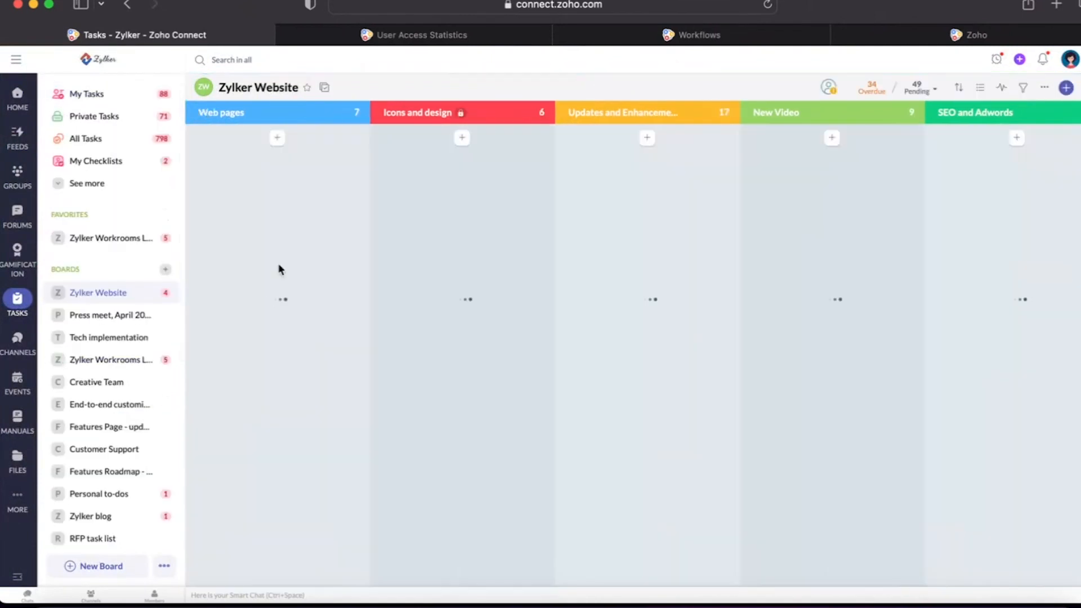
Save the Hire Marketing Analyst task from HR Operations' Onboarding section as template "Hiring new user", accessible to all users in this network.
{"action": "scroll", "coordinate": [162, 296], "scroll_direction": "down", "scroll_amount": 8}
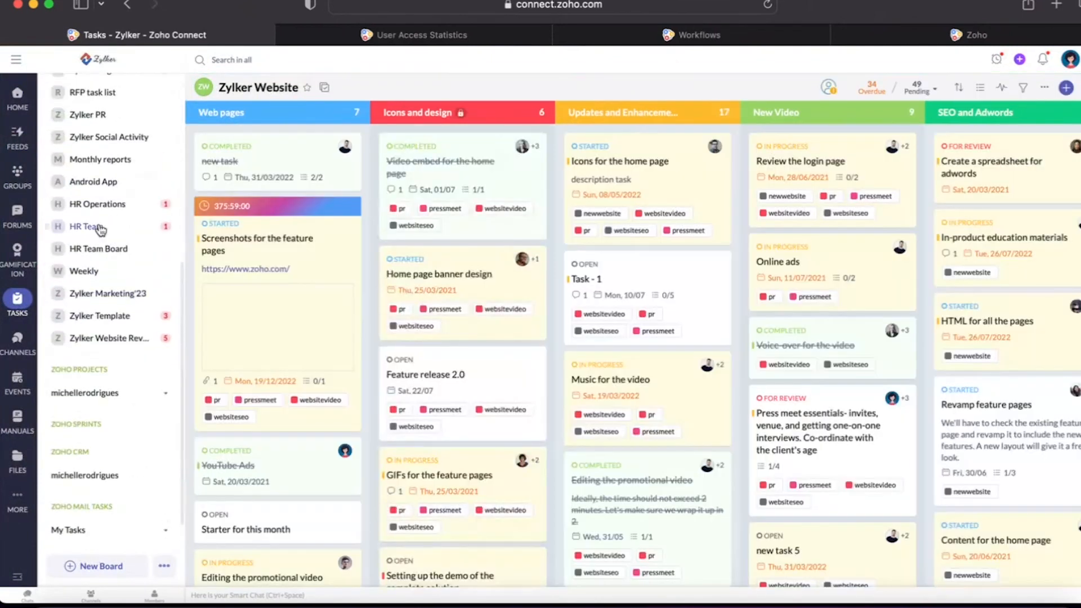
{"action": "left_click", "coordinate": [99, 206]}
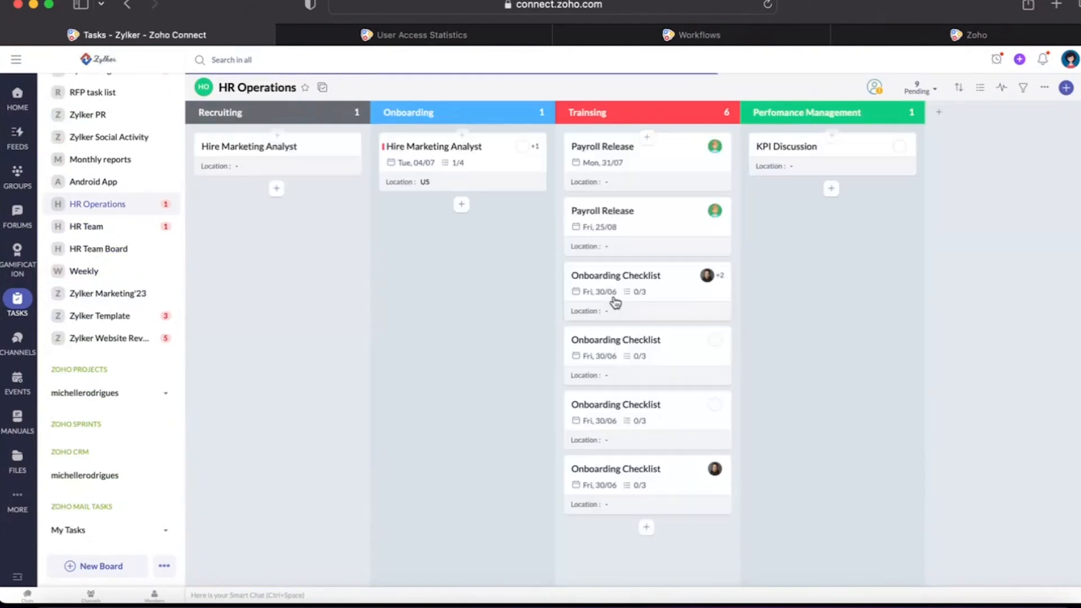
{"action": "left_click", "coordinate": [445, 148]}
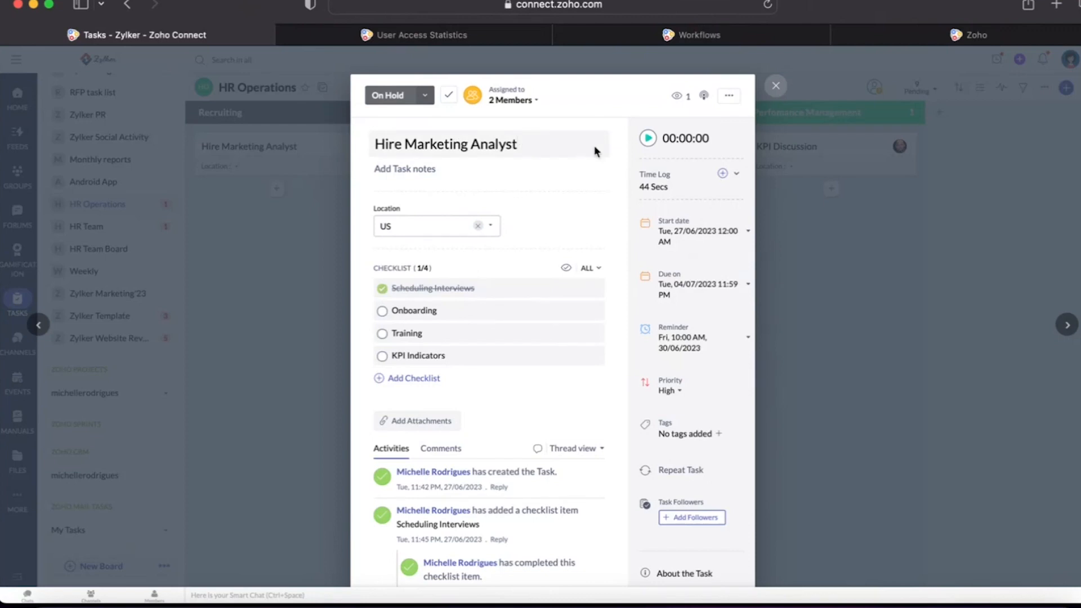
{"action": "left_click", "coordinate": [732, 99]}
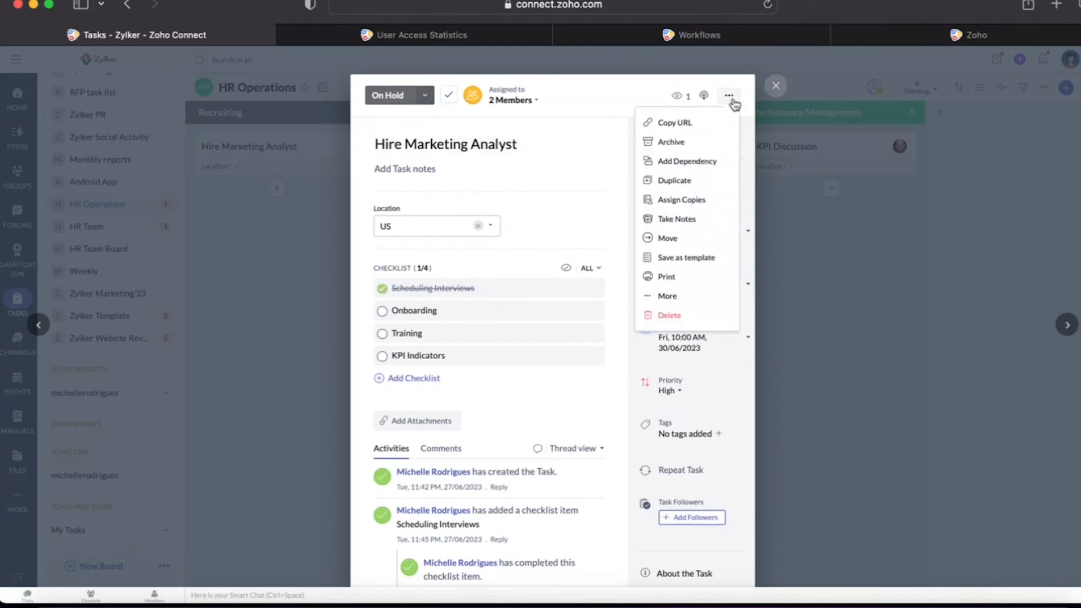
{"action": "left_click", "coordinate": [702, 259]}
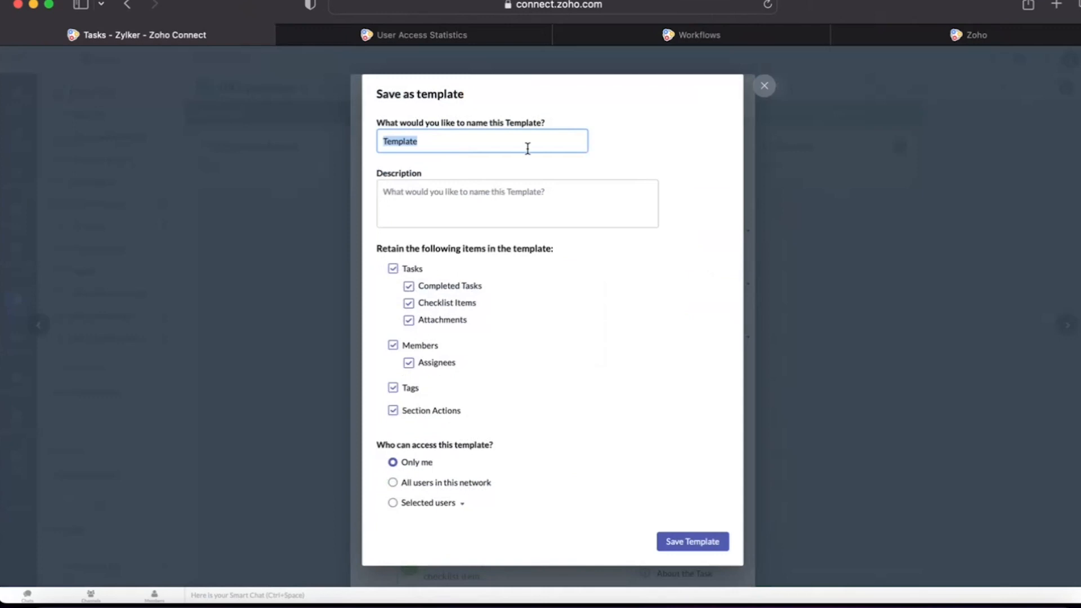
{"action": "type", "text": "Hiring new user"}
{"action": "left_click", "coordinate": [394, 483]}
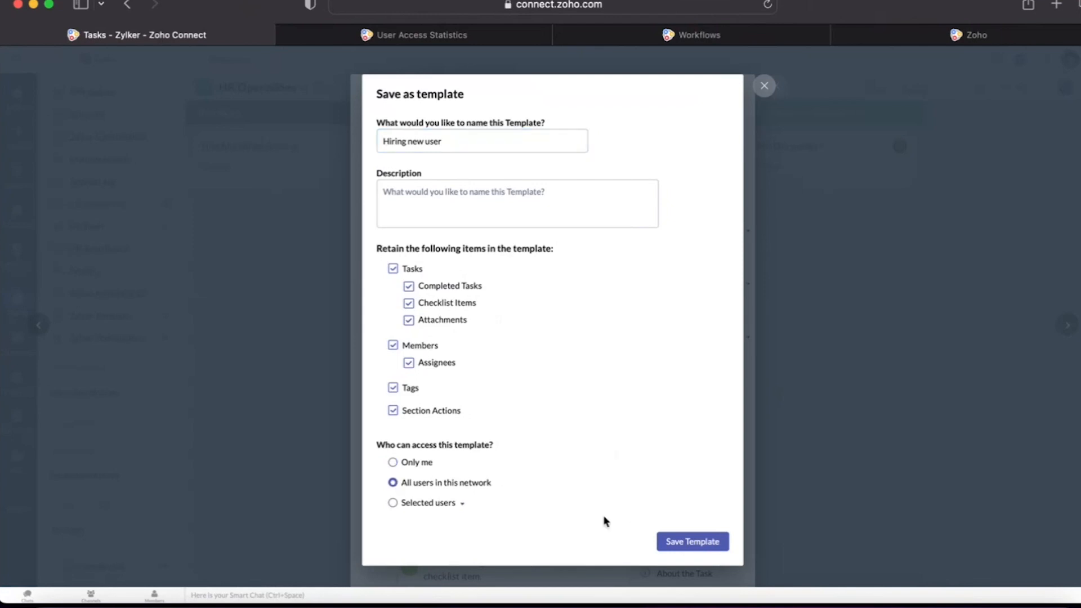
{"action": "left_click", "coordinate": [699, 543]}
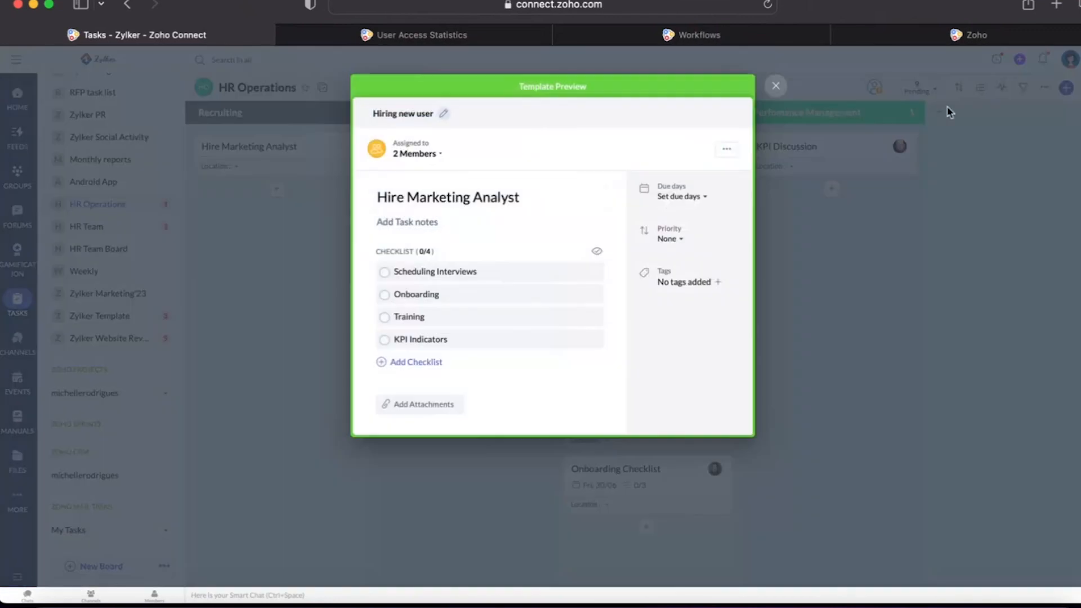
{"action": "left_click", "coordinate": [777, 85]}
Fill a new HR Operations task from the "Hiring new user" template, and close the form without creating the task.
{"action": "left_click", "coordinate": [1066, 89]}
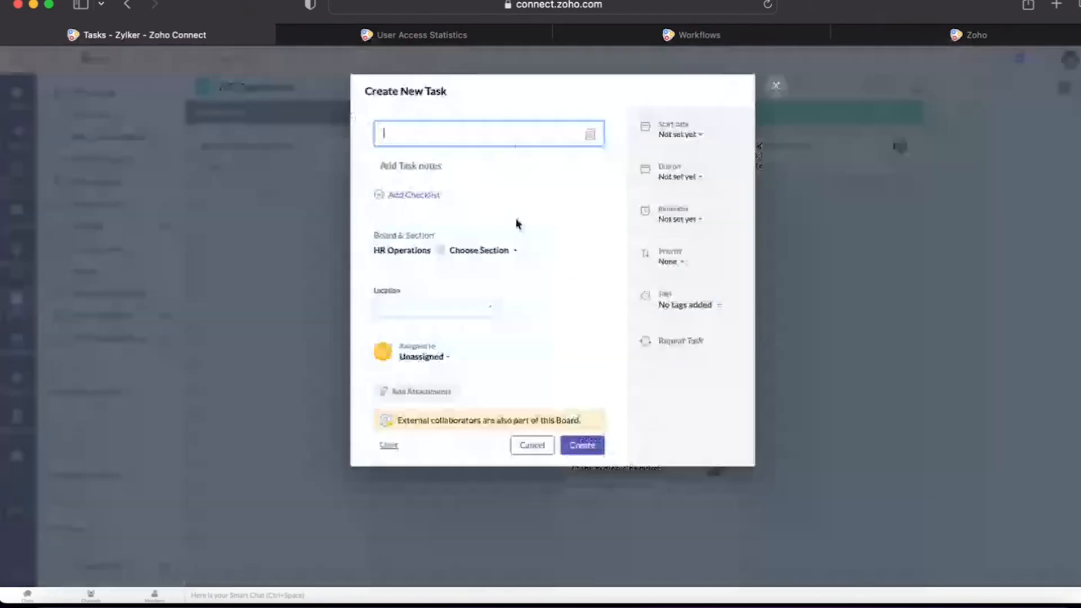
{"action": "left_click", "coordinate": [590, 136]}
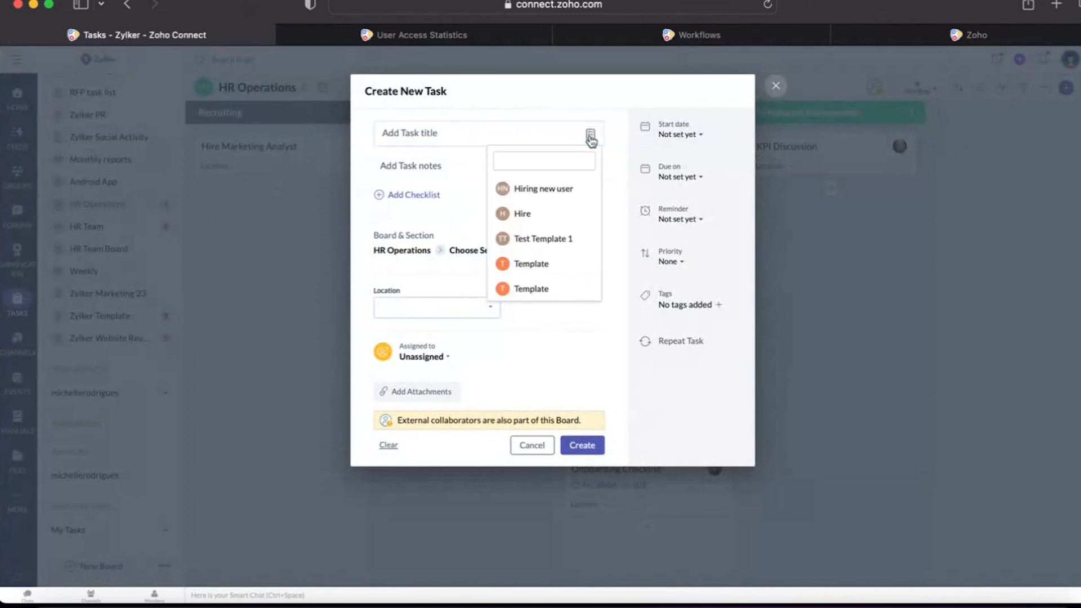
{"action": "left_click", "coordinate": [555, 190]}
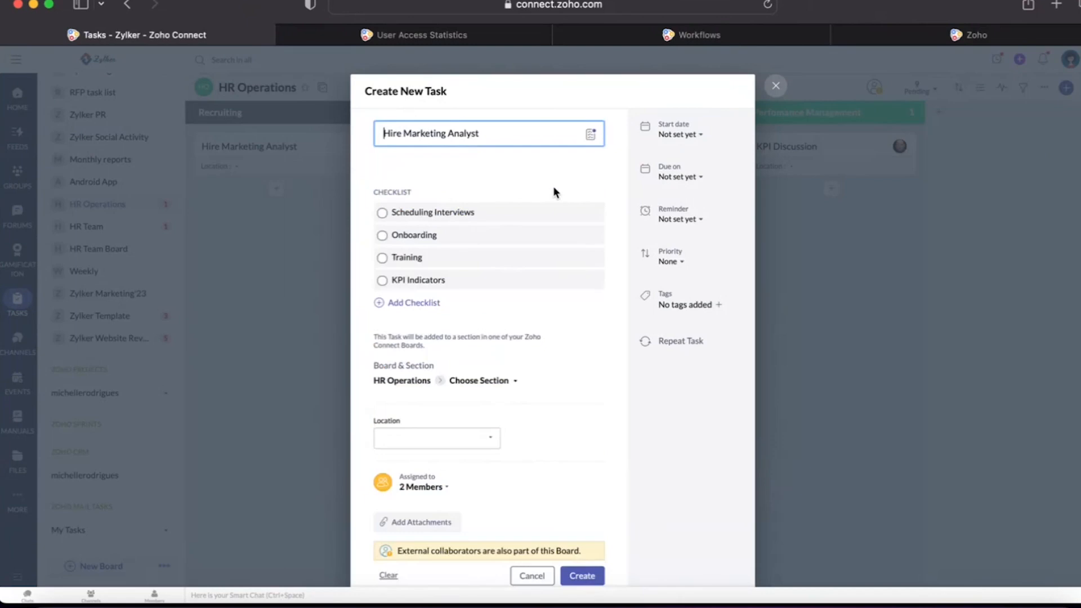
{"action": "mouse_move", "coordinate": [582, 286]}
{"action": "scroll", "coordinate": [597, 393], "scroll_direction": "down", "scroll_amount": 2}
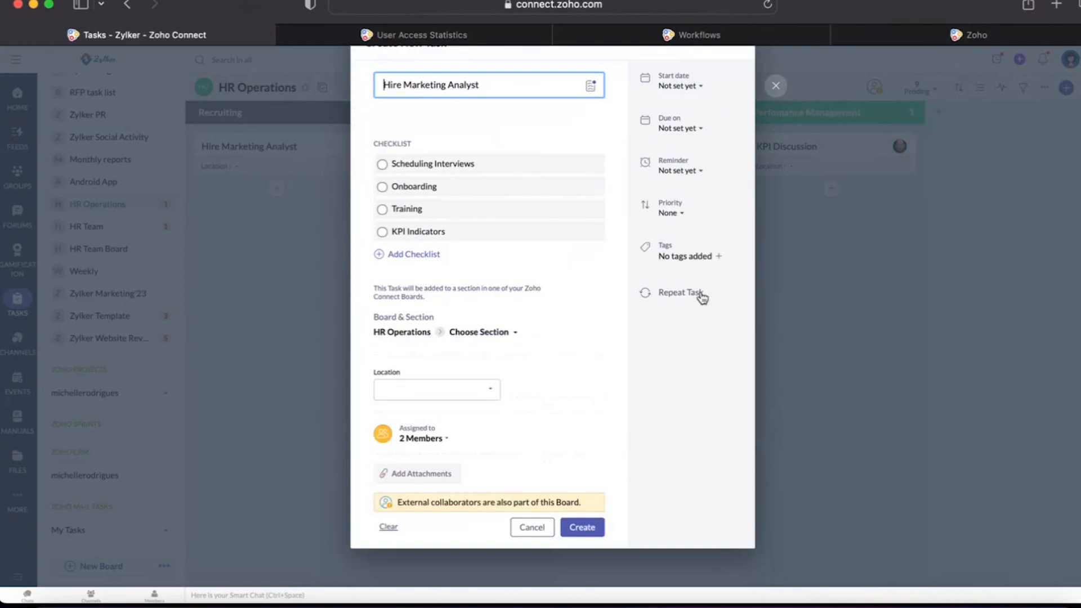
{"action": "left_click", "coordinate": [776, 86]}
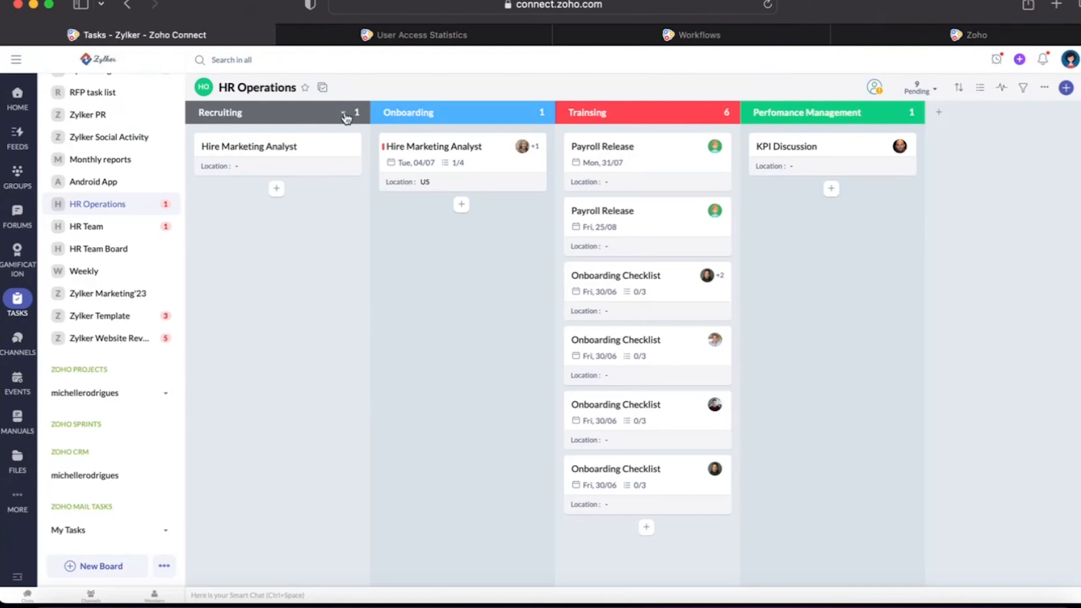
Review the Recruiting section's email address and the mail formatting help for title, assignees, tags and priority, and close the help.
{"action": "left_click", "coordinate": [344, 116]}
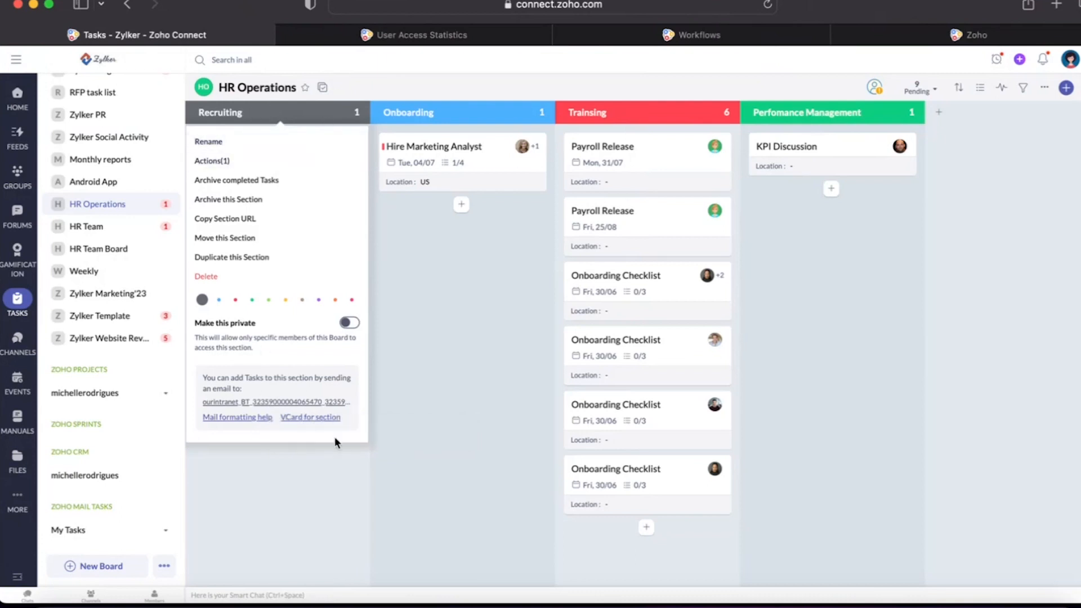
{"action": "left_click", "coordinate": [232, 402]}
{"action": "left_click", "coordinate": [241, 419]}
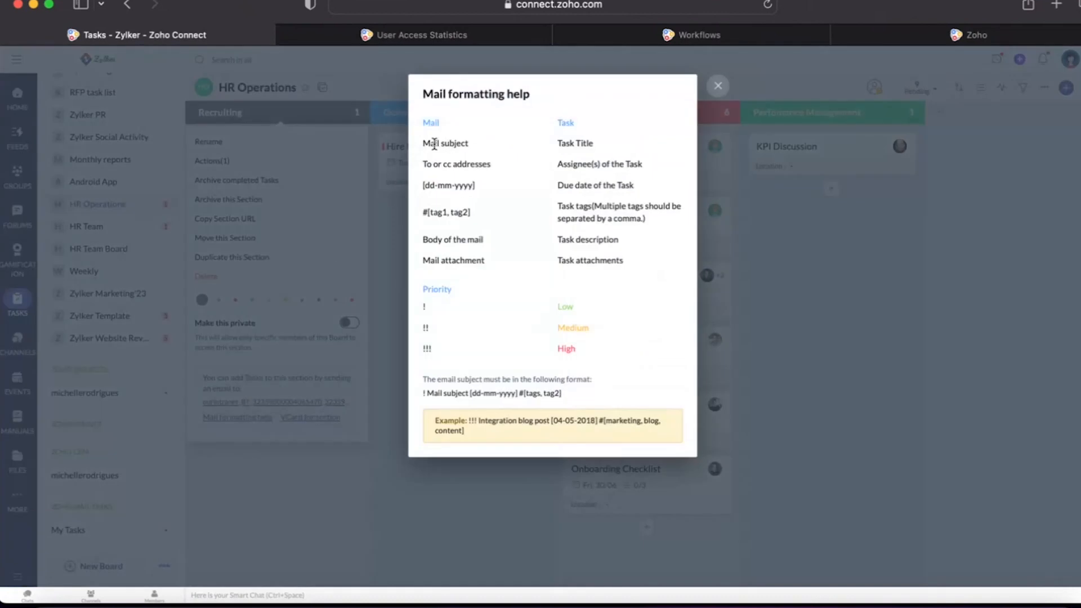
{"action": "left_click_drag", "start_coordinate": [557, 143], "coordinate": [594, 143]}
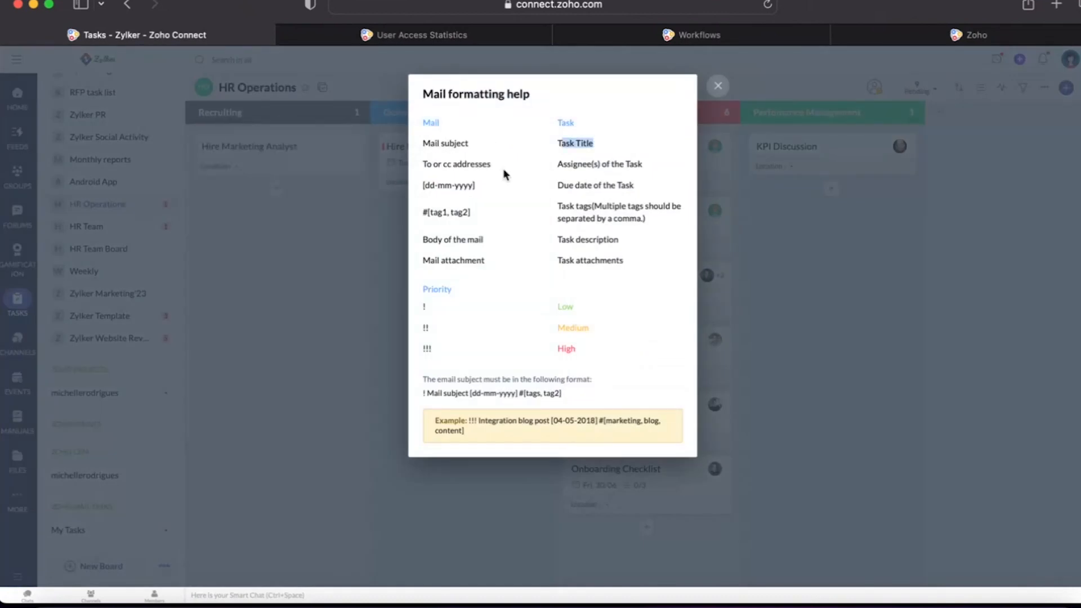
{"action": "left_click", "coordinate": [577, 161]}
{"action": "triple_click", "coordinate": [577, 162]}
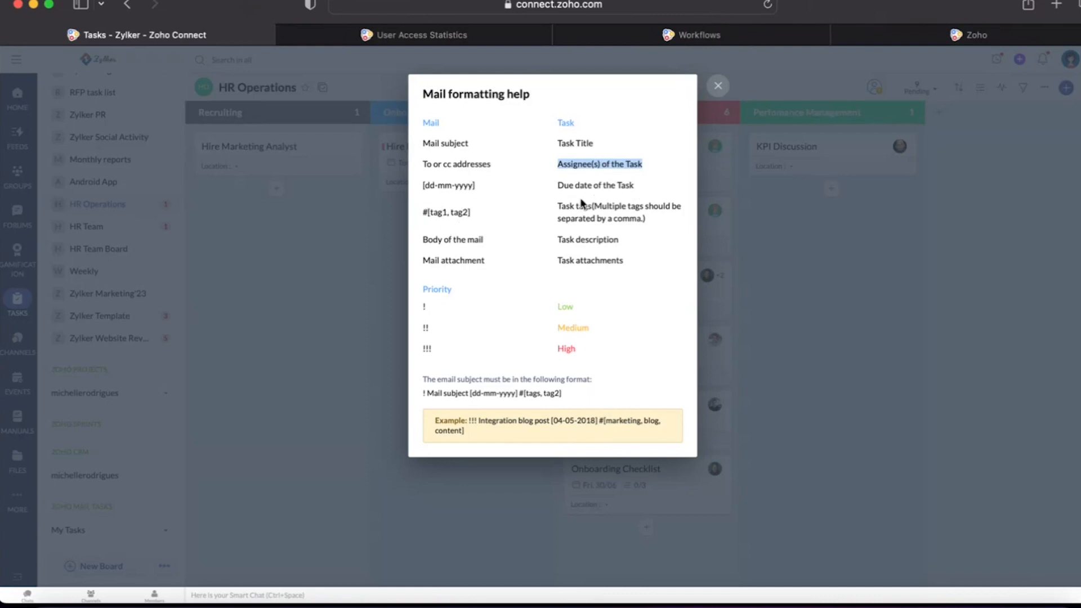
{"action": "left_click_drag", "start_coordinate": [556, 207], "coordinate": [591, 207]}
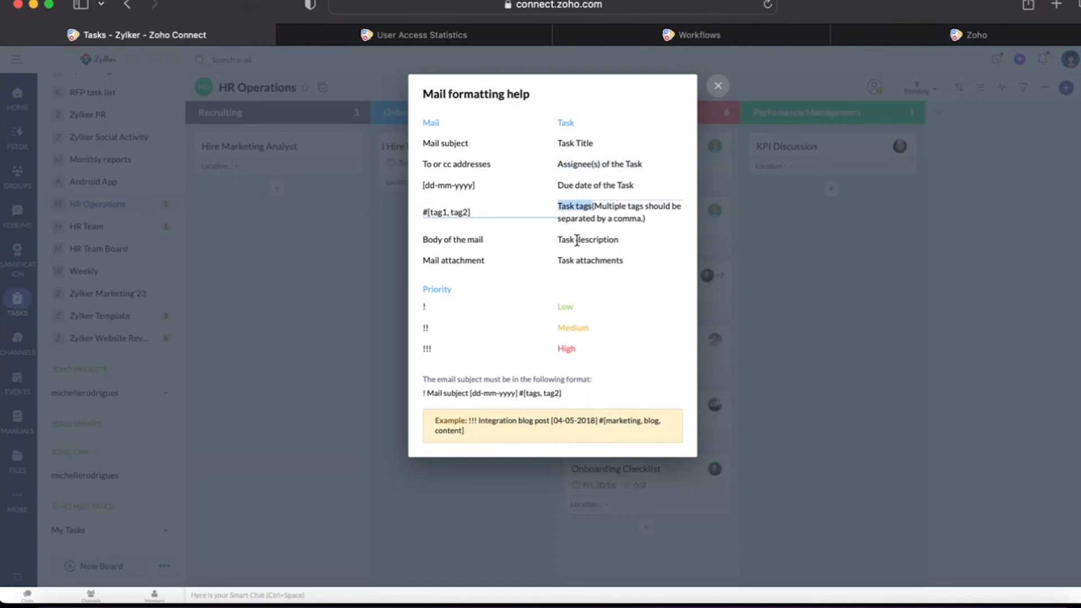
{"action": "left_click", "coordinate": [425, 306]}
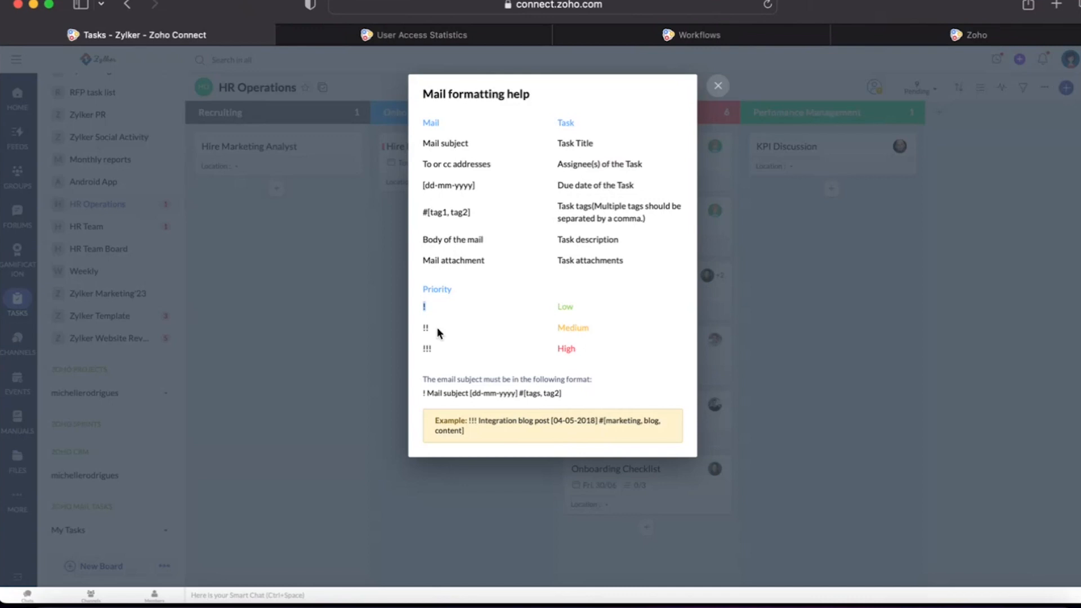
{"action": "left_click", "coordinate": [718, 85]}
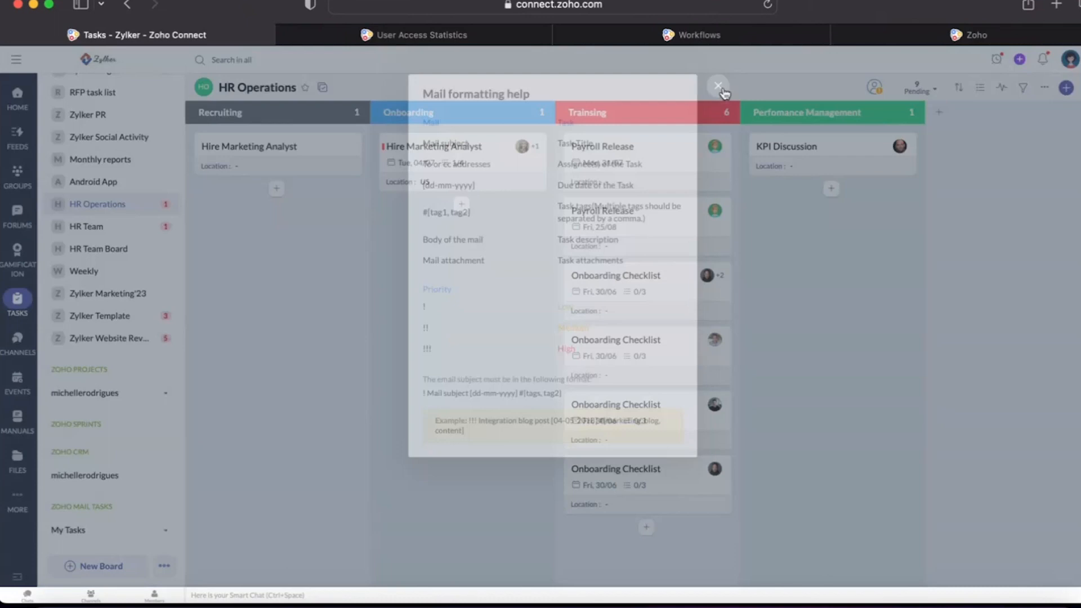
Start a new task from the Company Wall poll "How often to you use AI for your work?" in Feeds.
{"action": "left_click", "coordinate": [17, 135]}
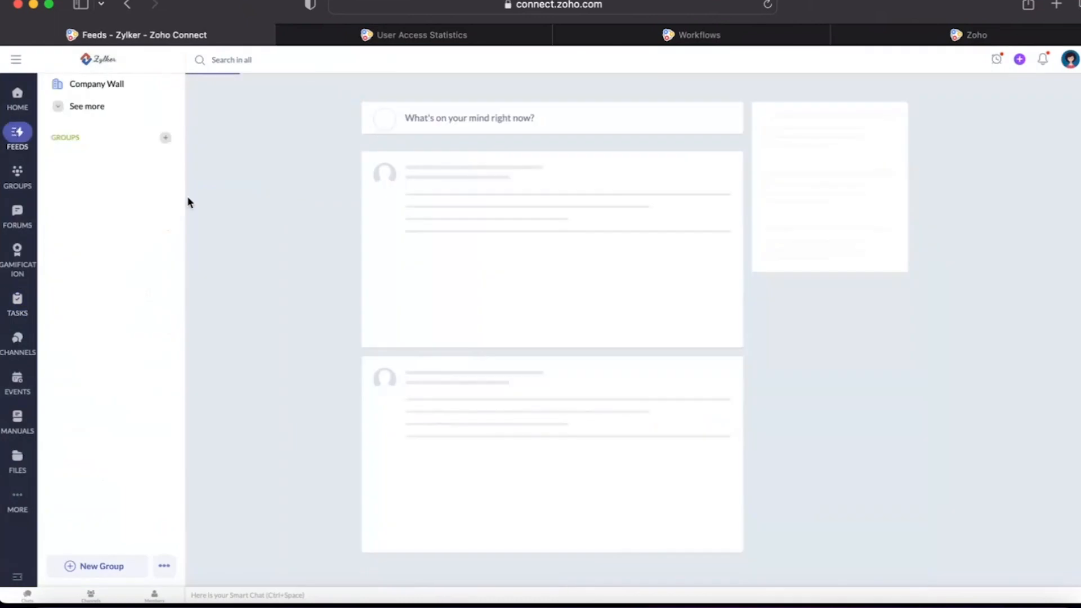
{"action": "left_click", "coordinate": [95, 84]}
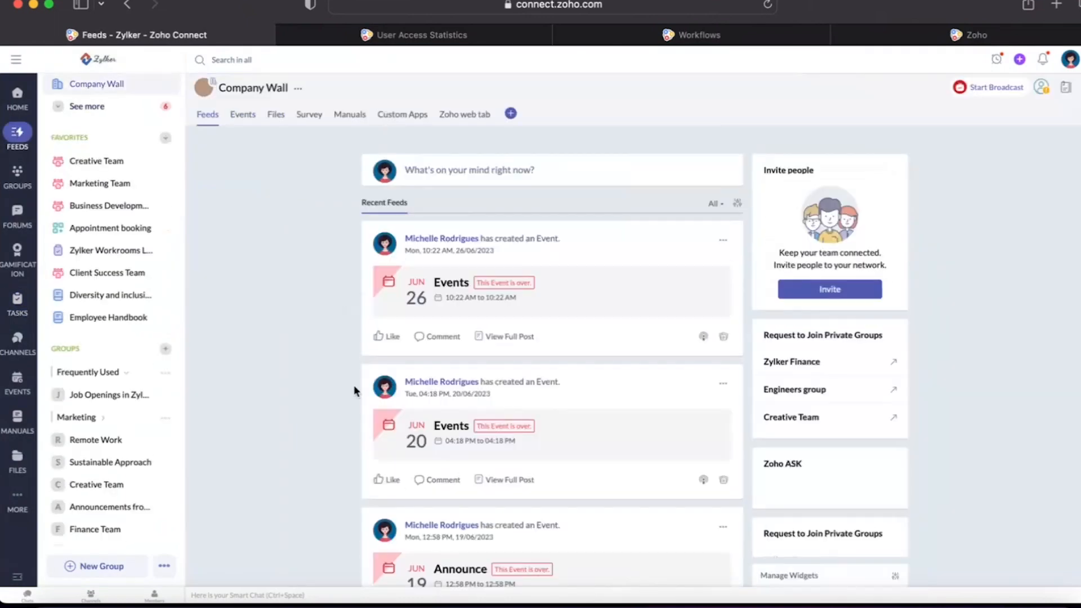
{"action": "scroll", "coordinate": [354, 384], "scroll_direction": "down", "scroll_amount": 6}
{"action": "scroll", "coordinate": [354, 384], "scroll_direction": "down", "scroll_amount": 10}
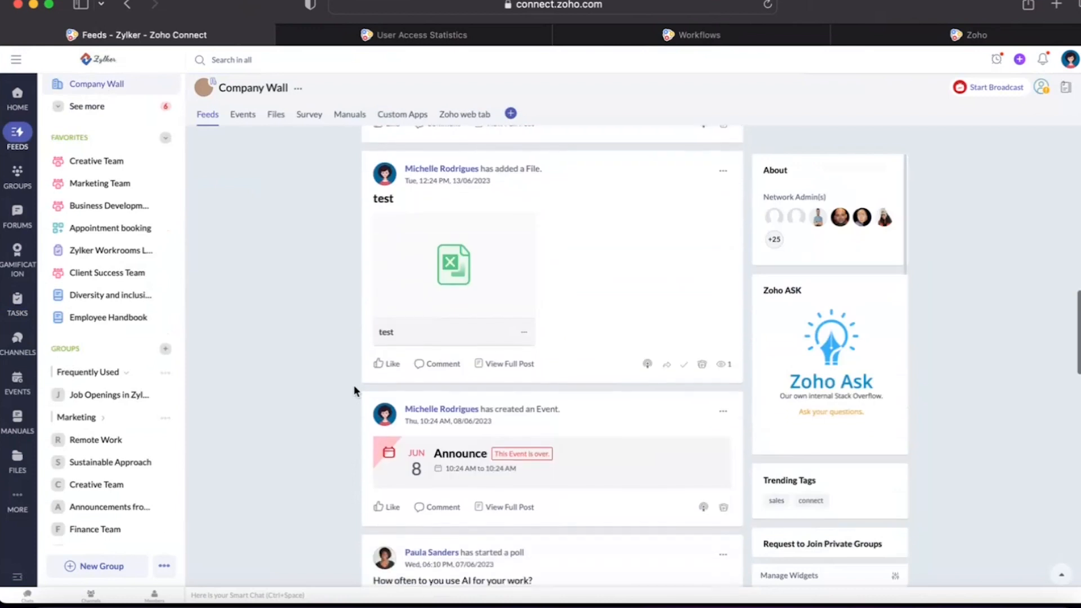
{"action": "scroll", "coordinate": [354, 384], "scroll_direction": "down", "scroll_amount": 3}
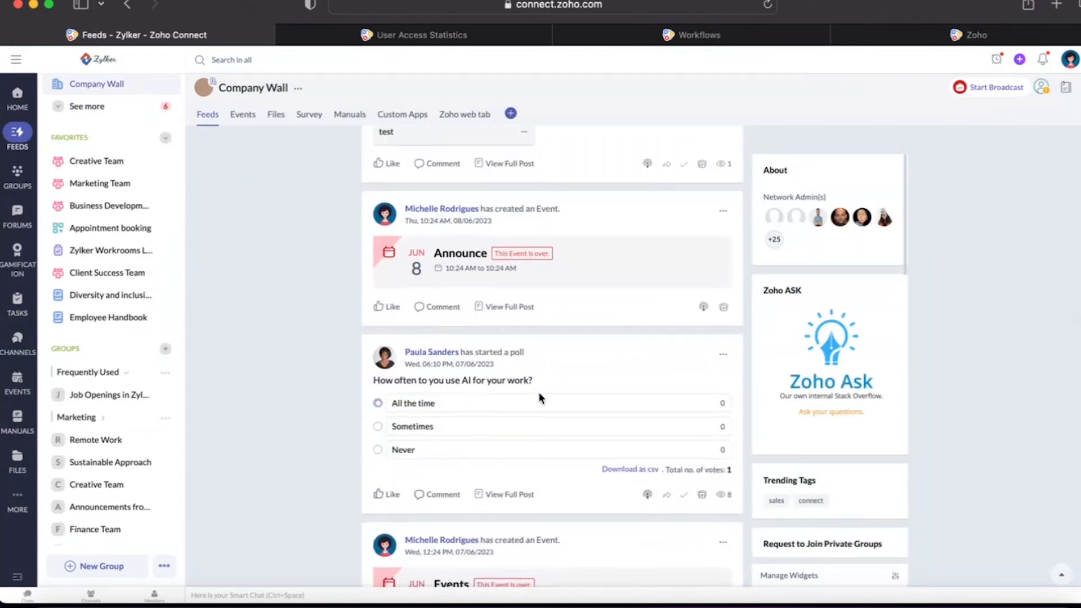
{"action": "scroll", "coordinate": [558, 356], "scroll_direction": "down", "scroll_amount": 1}
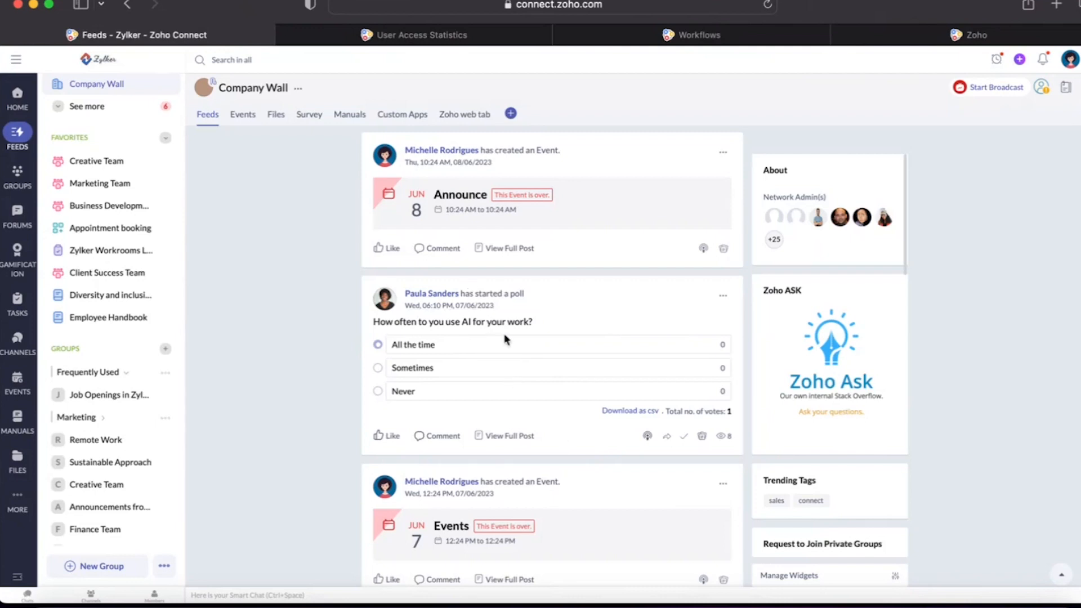
{"action": "left_click", "coordinate": [685, 439]}
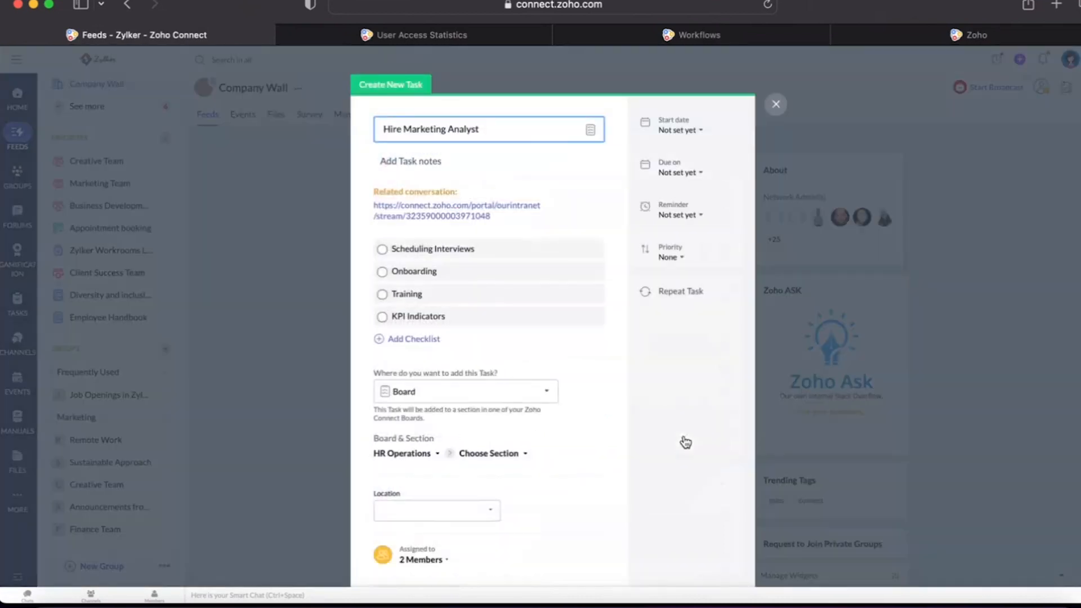
Replace the new task's title with "Research AI Tools".
{"action": "left_click", "coordinate": [484, 126]}
{"action": "triple_click", "coordinate": [485, 126]}
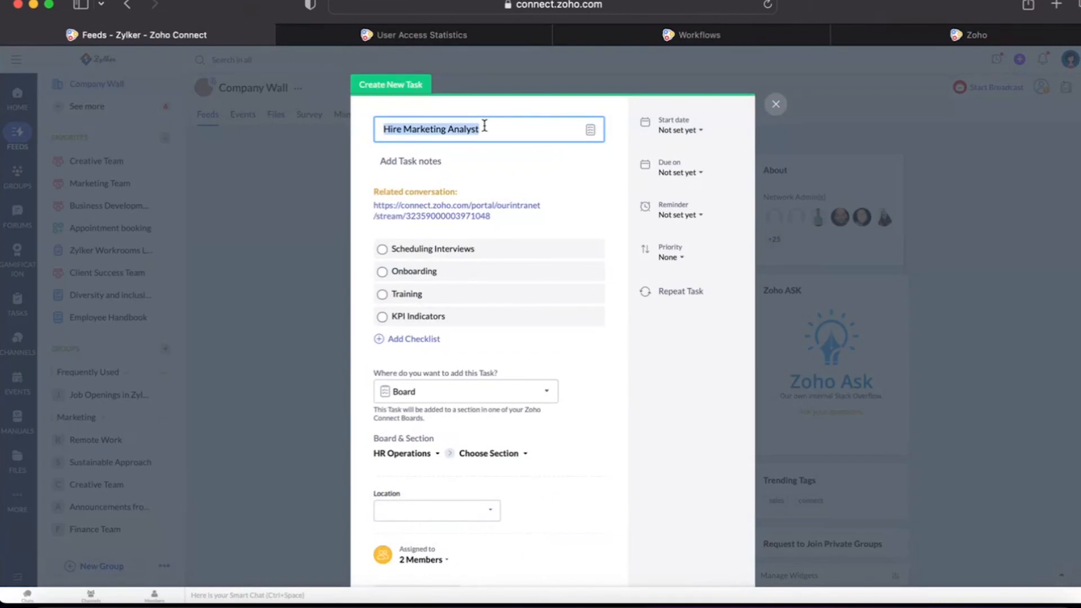
{"action": "type", "text": "rsear"}
{"action": "key", "text": "BackSpace"}
{"action": "key", "text": "BackSpace"}
{"action": "key", "text": "BackSpace"}
{"action": "key", "text": "BackSpace"}
{"action": "key", "text": "BackSpace"}
{"action": "type", "text": "Rsea"}
{"action": "key", "text": "BackSpace"}
{"action": "key", "text": "BackSpace"}
{"action": "type", "text": "es"}
{"action": "type", "text": "s"}
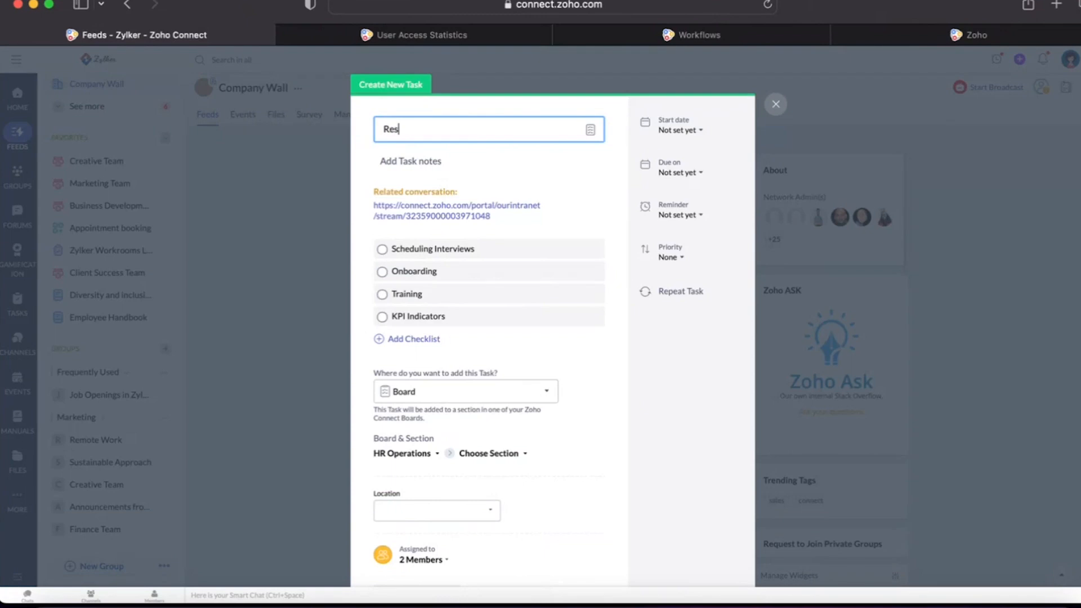
{"action": "type", "text": "earch AI Tools"}
Remove the checklist items Scheduling Interviews, Onboarding, Training and KPI Indicators from the new task.
{"action": "left_click", "coordinate": [611, 248]}
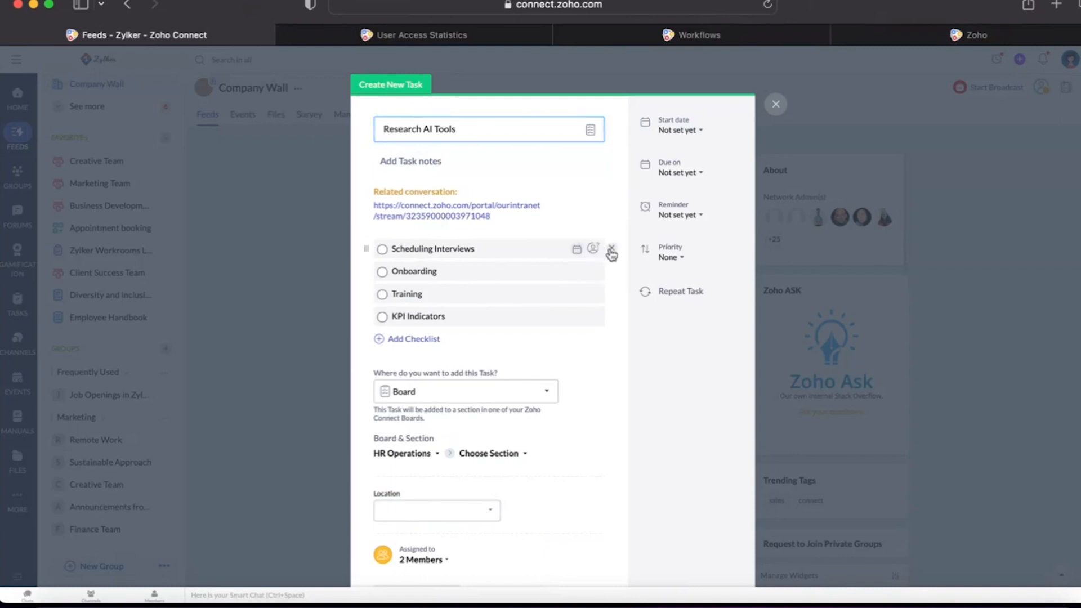
{"action": "left_click", "coordinate": [612, 249]}
{"action": "left_click", "coordinate": [611, 248]}
{"action": "left_click", "coordinate": [612, 248]}
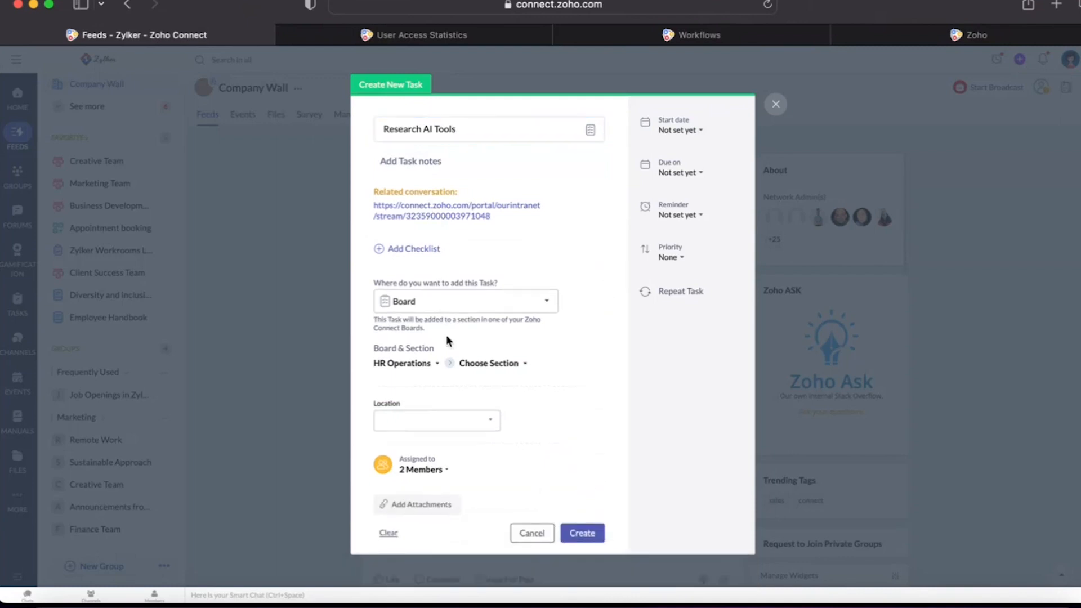
Place the new task on the HR Operations board in the Perfomance Management section.
{"action": "left_click", "coordinate": [485, 304]}
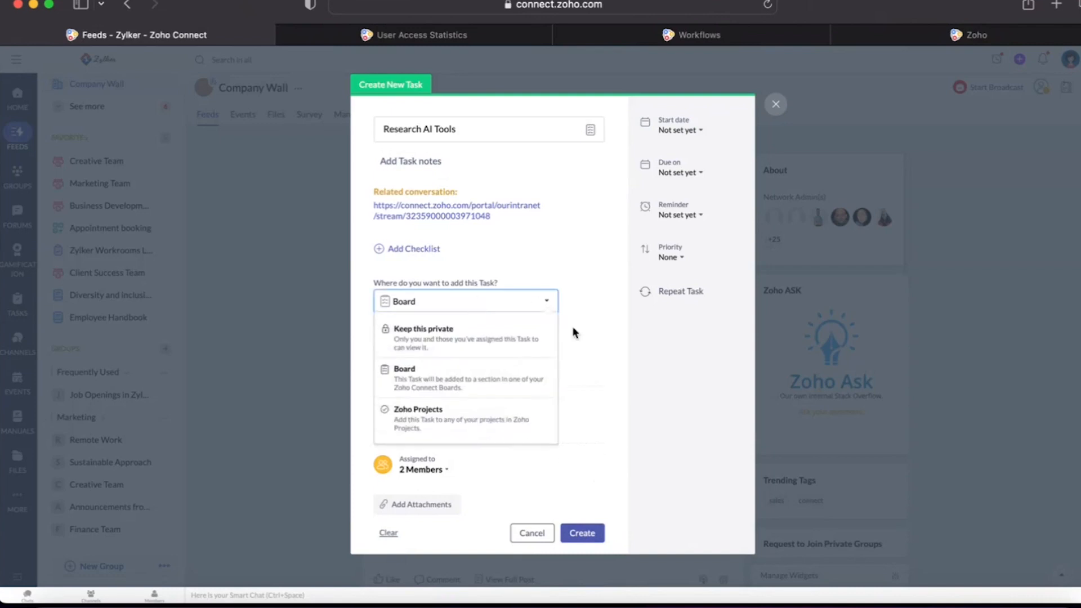
{"action": "left_click", "coordinate": [487, 369]}
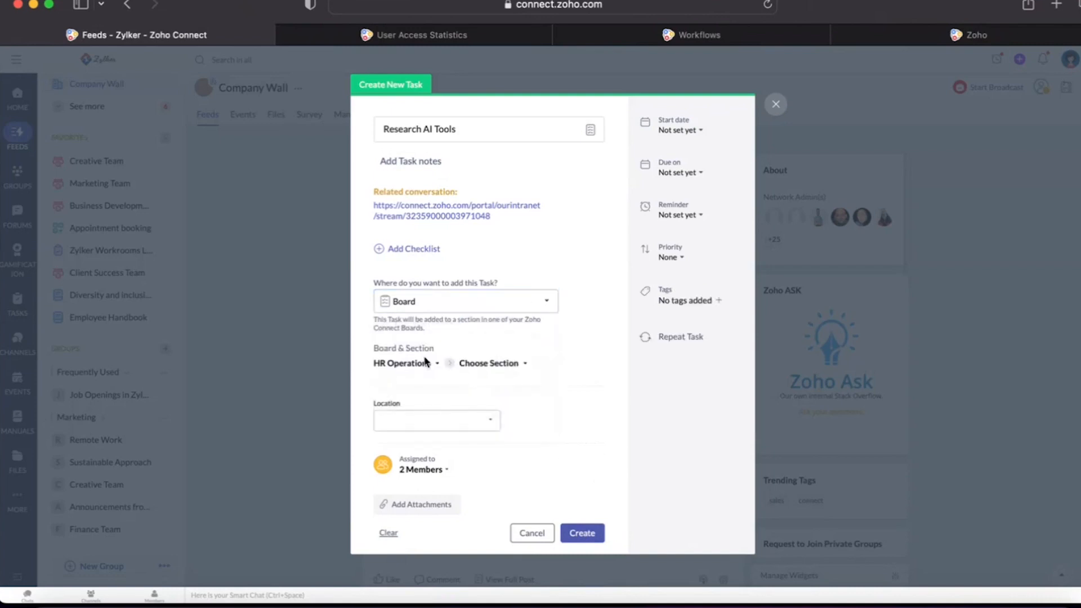
{"action": "left_click", "coordinate": [498, 365]}
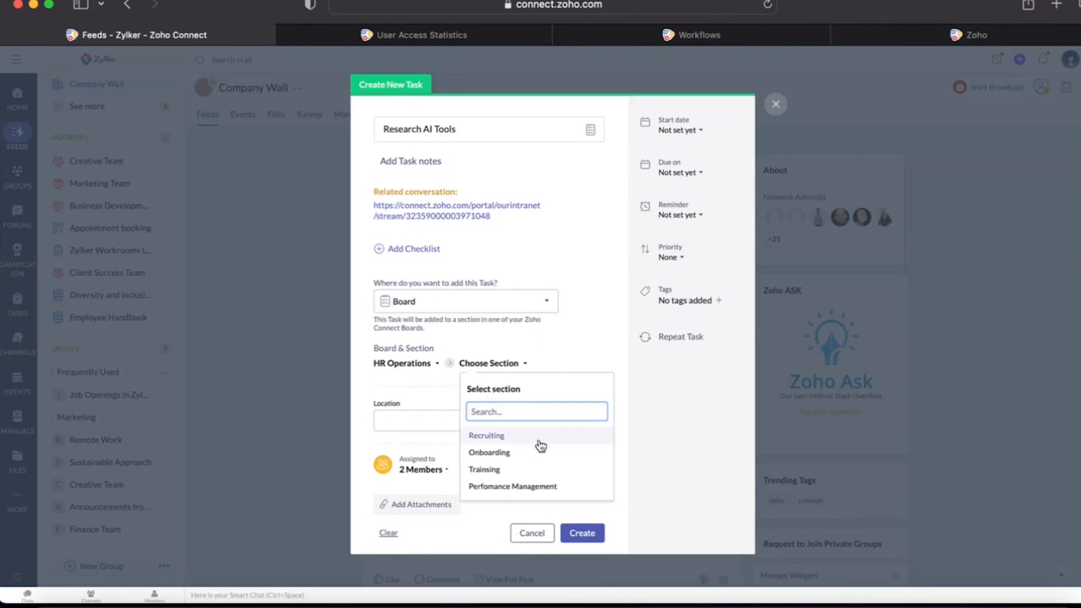
{"action": "left_click", "coordinate": [528, 487]}
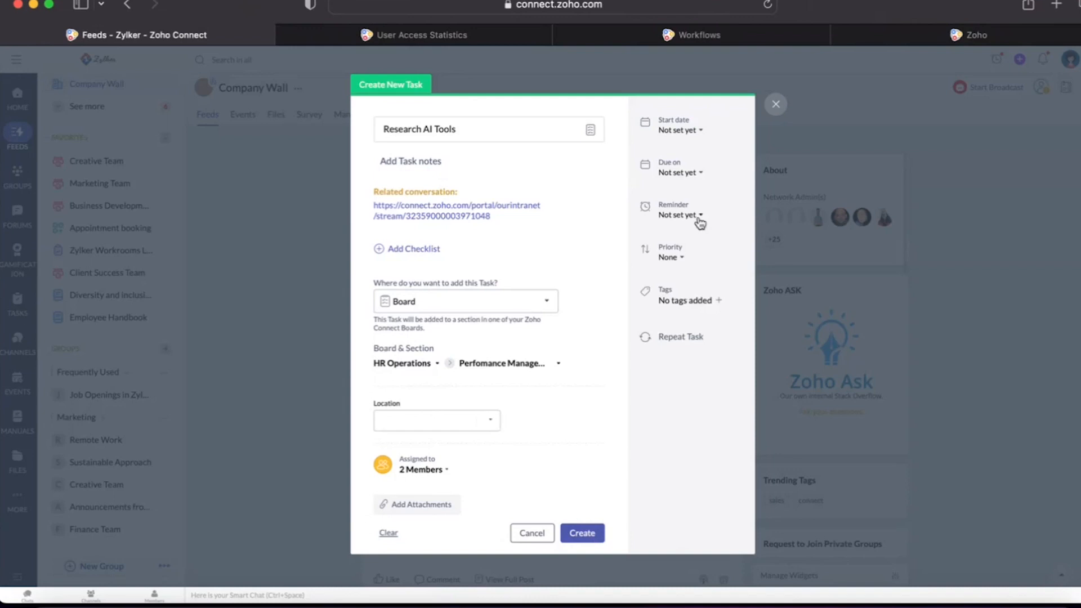
Set the task's due date to 05/07/2023, 11:59 PM, create the task and close its details.
{"action": "left_click", "coordinate": [681, 172]}
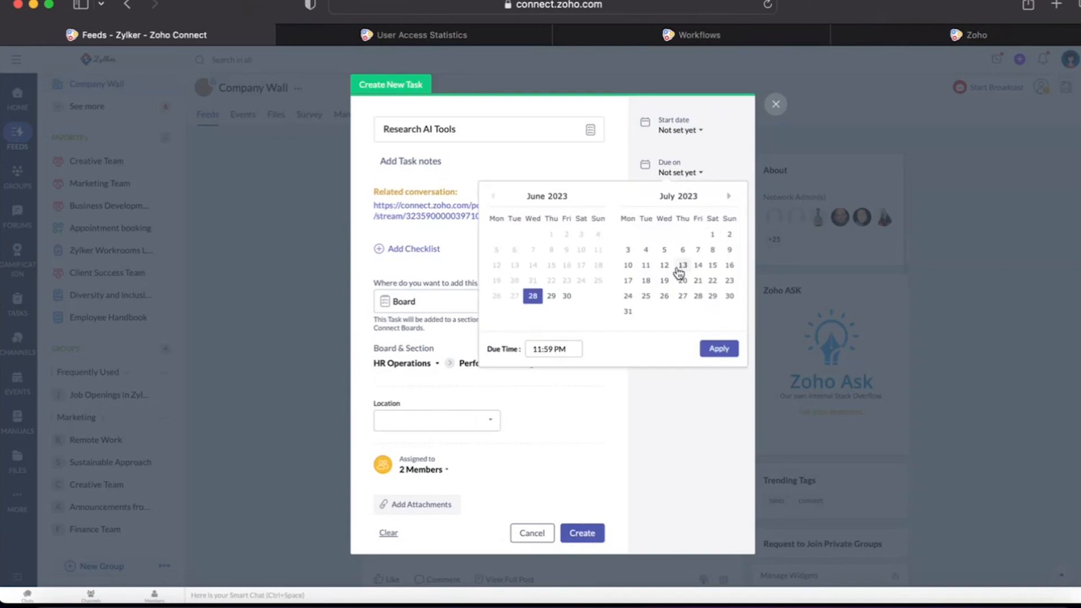
{"action": "left_click", "coordinate": [665, 250]}
{"action": "left_click", "coordinate": [719, 349]}
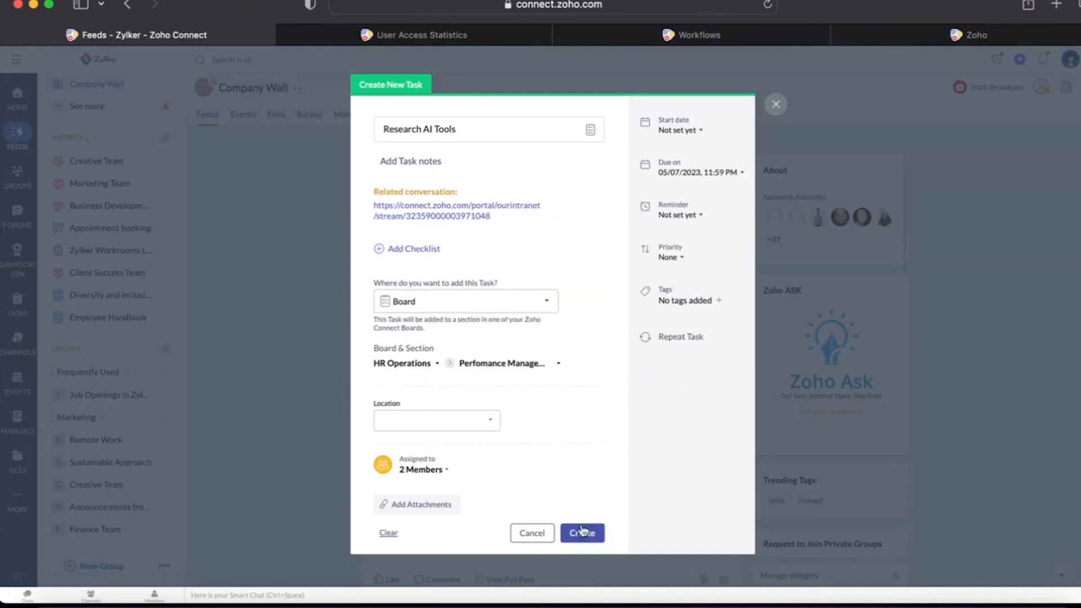
{"action": "left_click", "coordinate": [584, 531]}
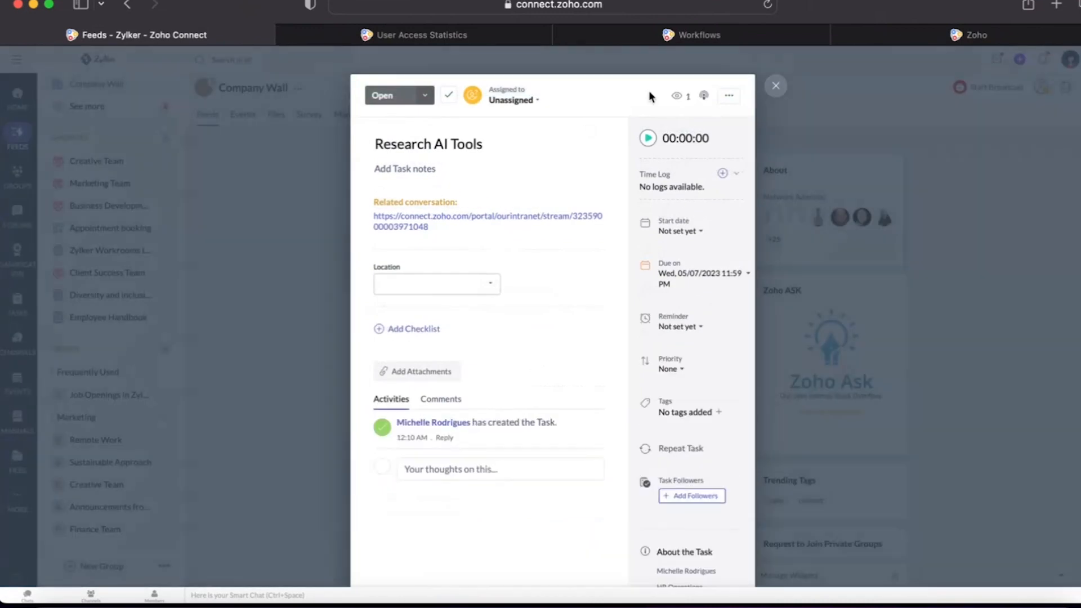
{"action": "left_click", "coordinate": [776, 86]}
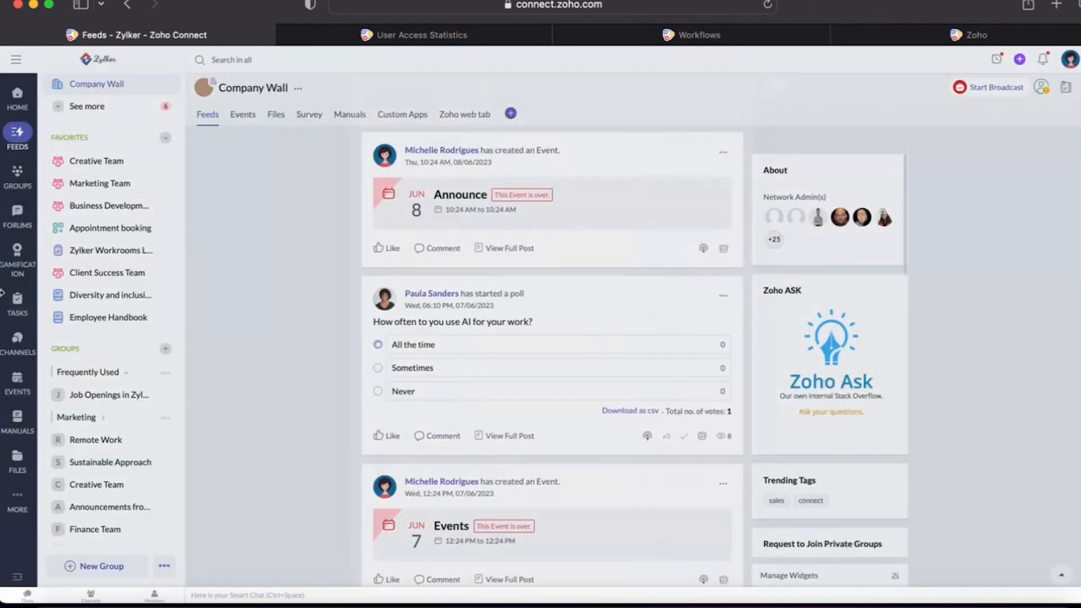
Return to the HR Operations board in Tasks, review the Research AI Tools task with its related conversation link, and close it.
{"action": "left_click", "coordinate": [18, 303]}
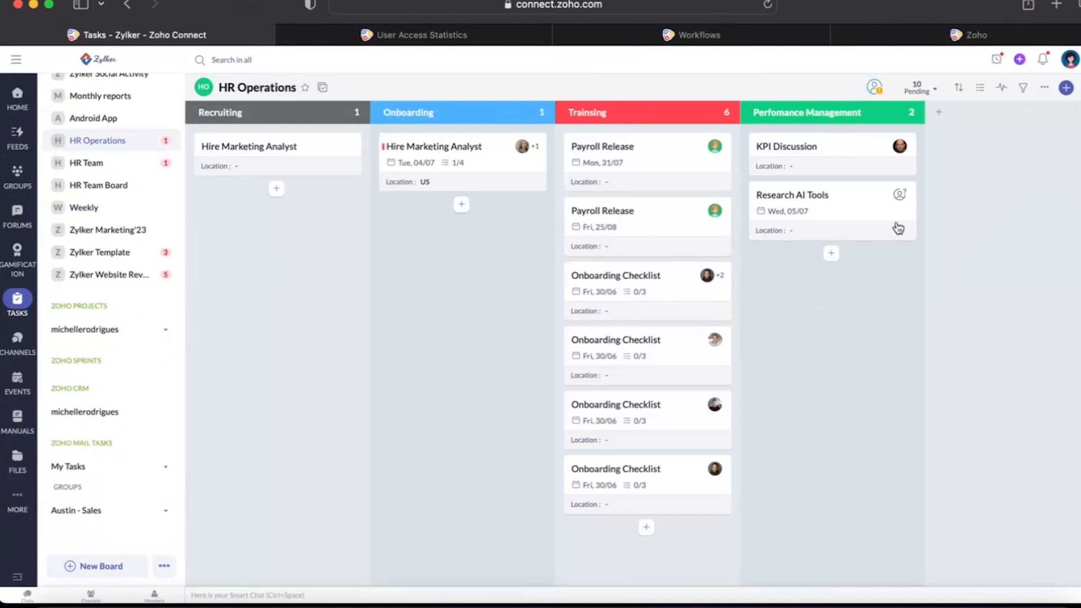
{"action": "left_click", "coordinate": [829, 198]}
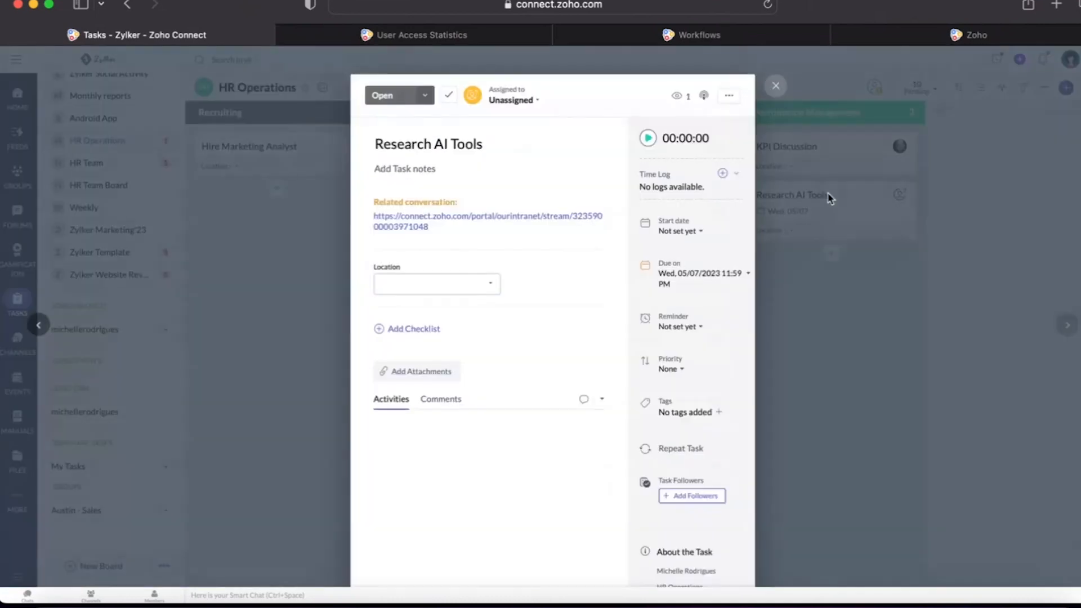
{"action": "left_click", "coordinate": [776, 86]}
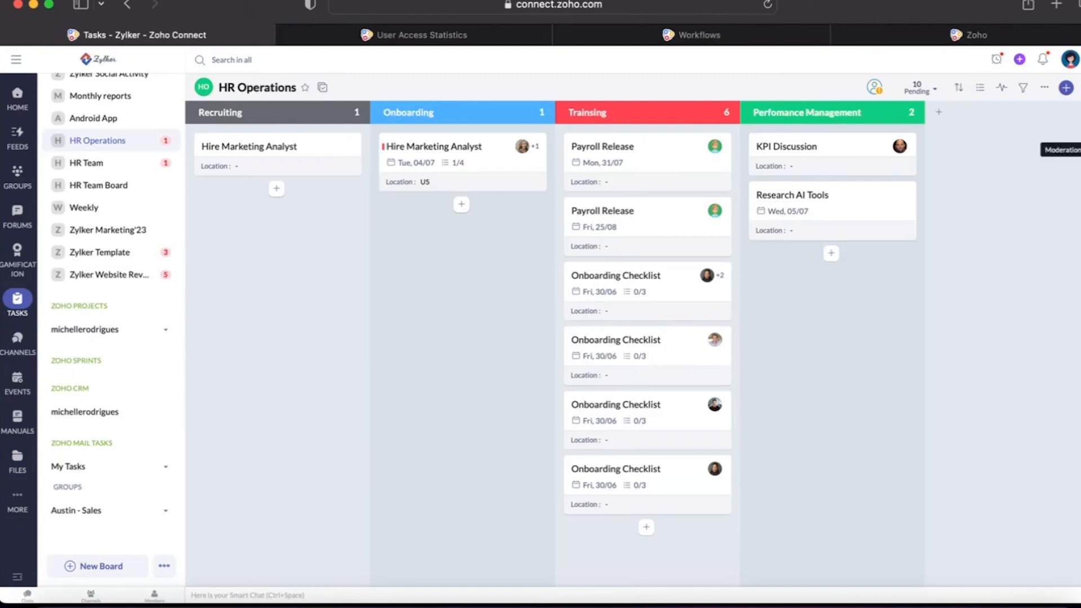
Look through the third-party and Zoho apps available on the Integrations page.
{"action": "left_click", "coordinate": [1074, 131]}
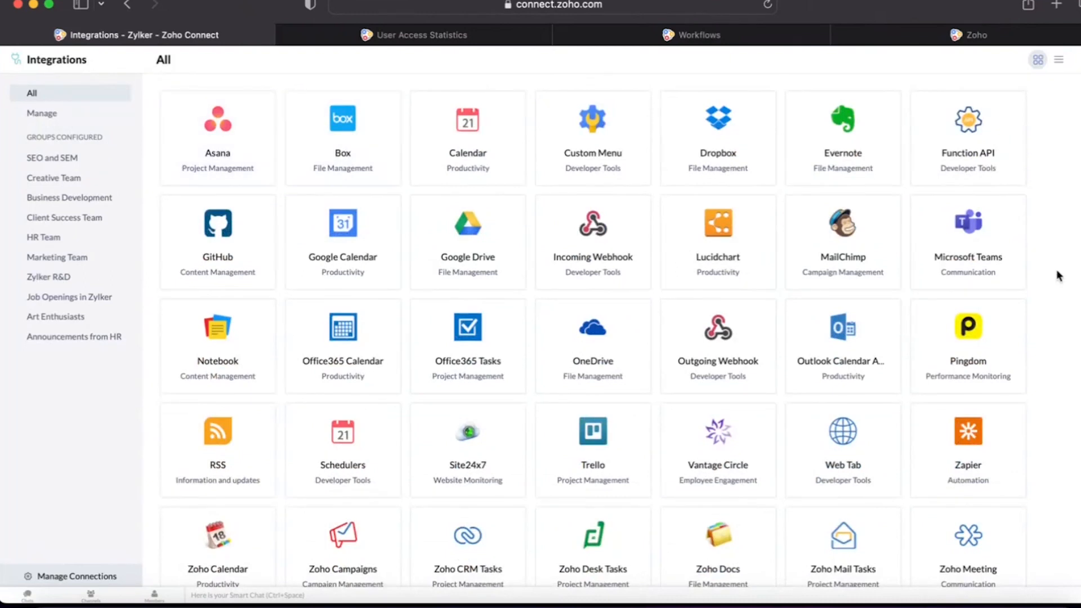
{"action": "scroll", "coordinate": [1056, 277], "scroll_direction": "down", "scroll_amount": 2}
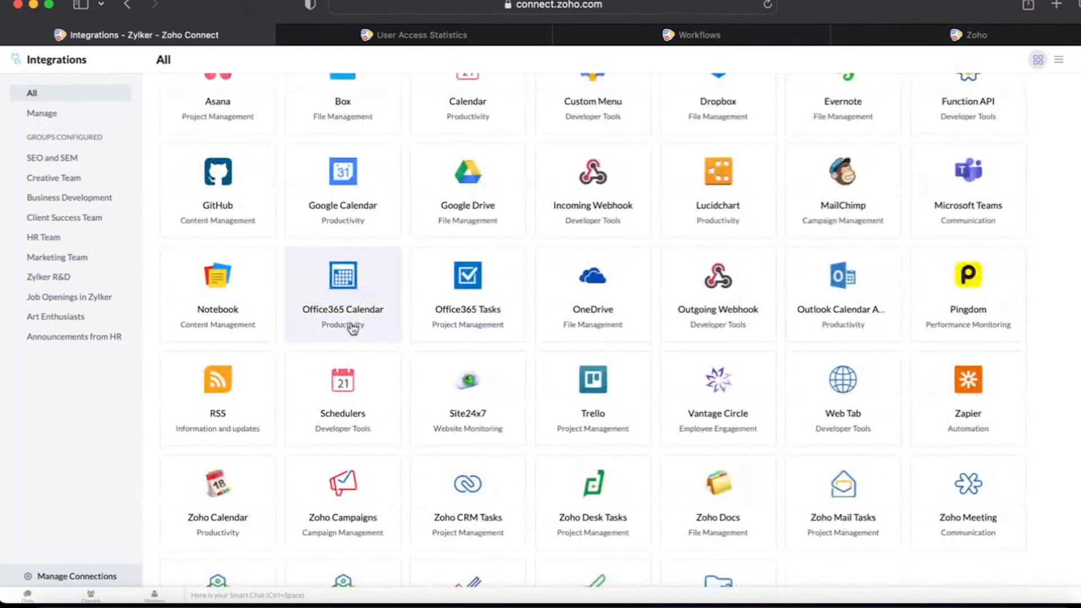
{"action": "scroll", "coordinate": [389, 264], "scroll_direction": "down", "scroll_amount": 3}
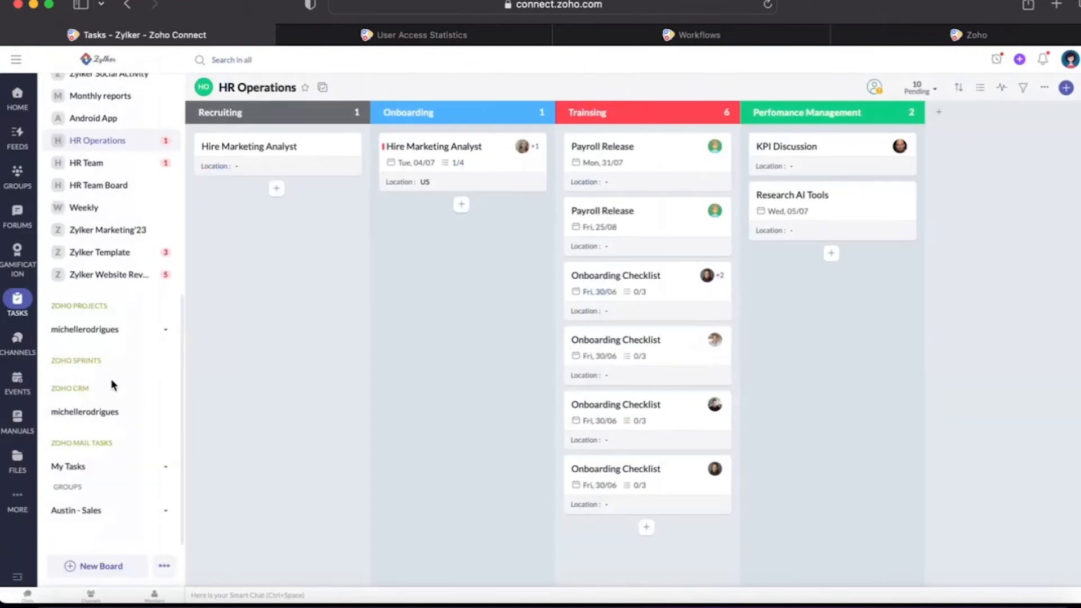
Review the Zoho Projects, Zoho Sprints and Zoho Mail Tasks toggles in the board options, close them and reload Tasks.
{"action": "left_click", "coordinate": [164, 566]}
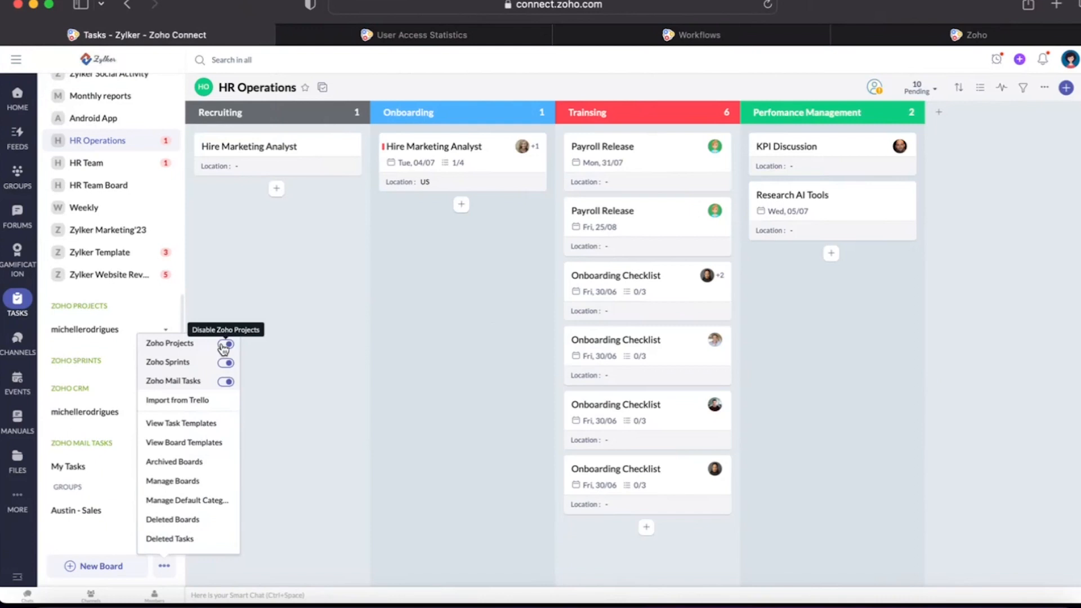
{"action": "scroll", "coordinate": [155, 261], "scroll_direction": "up", "scroll_amount": 10}
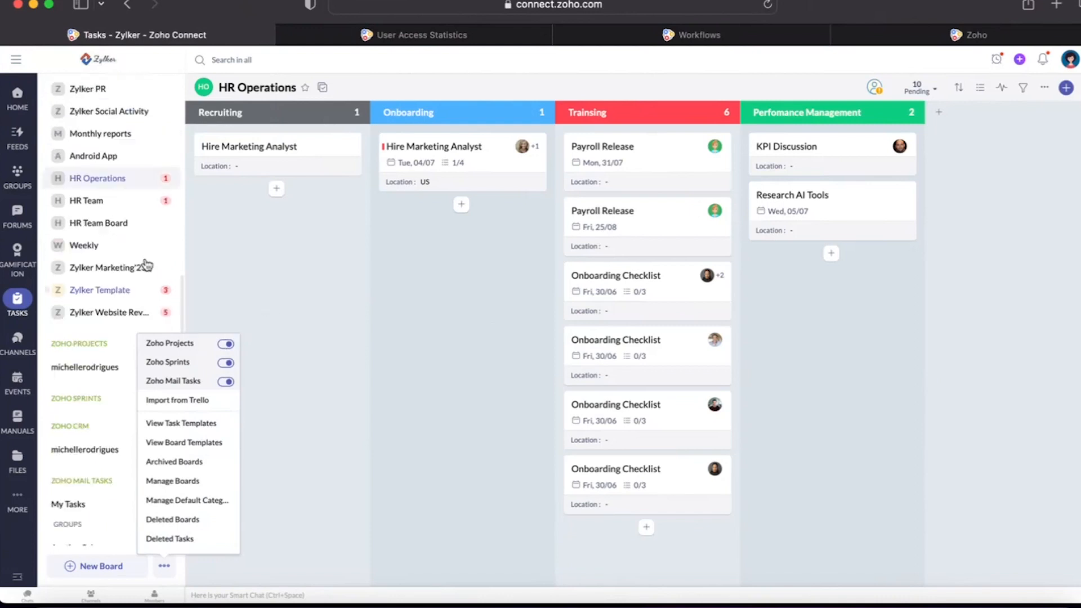
{"action": "left_click", "coordinate": [177, 199]}
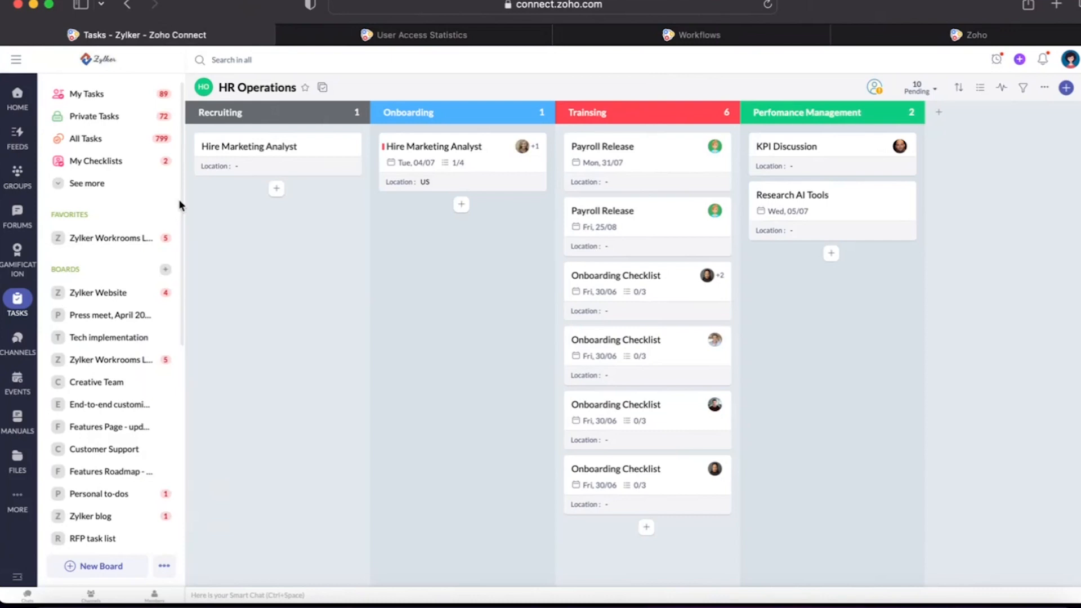
{"action": "left_click", "coordinate": [11, 318]}
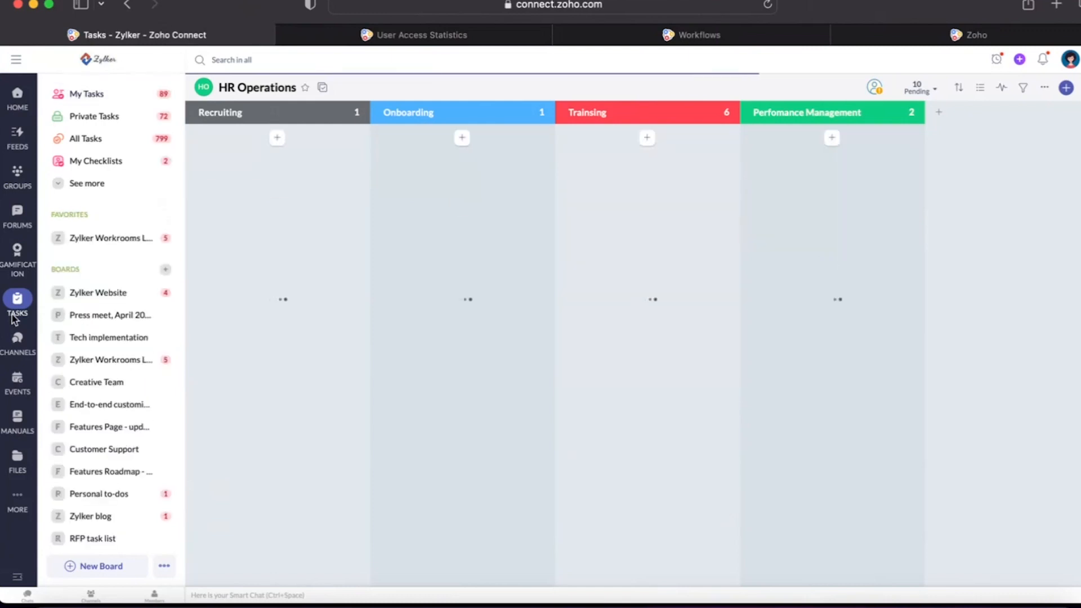